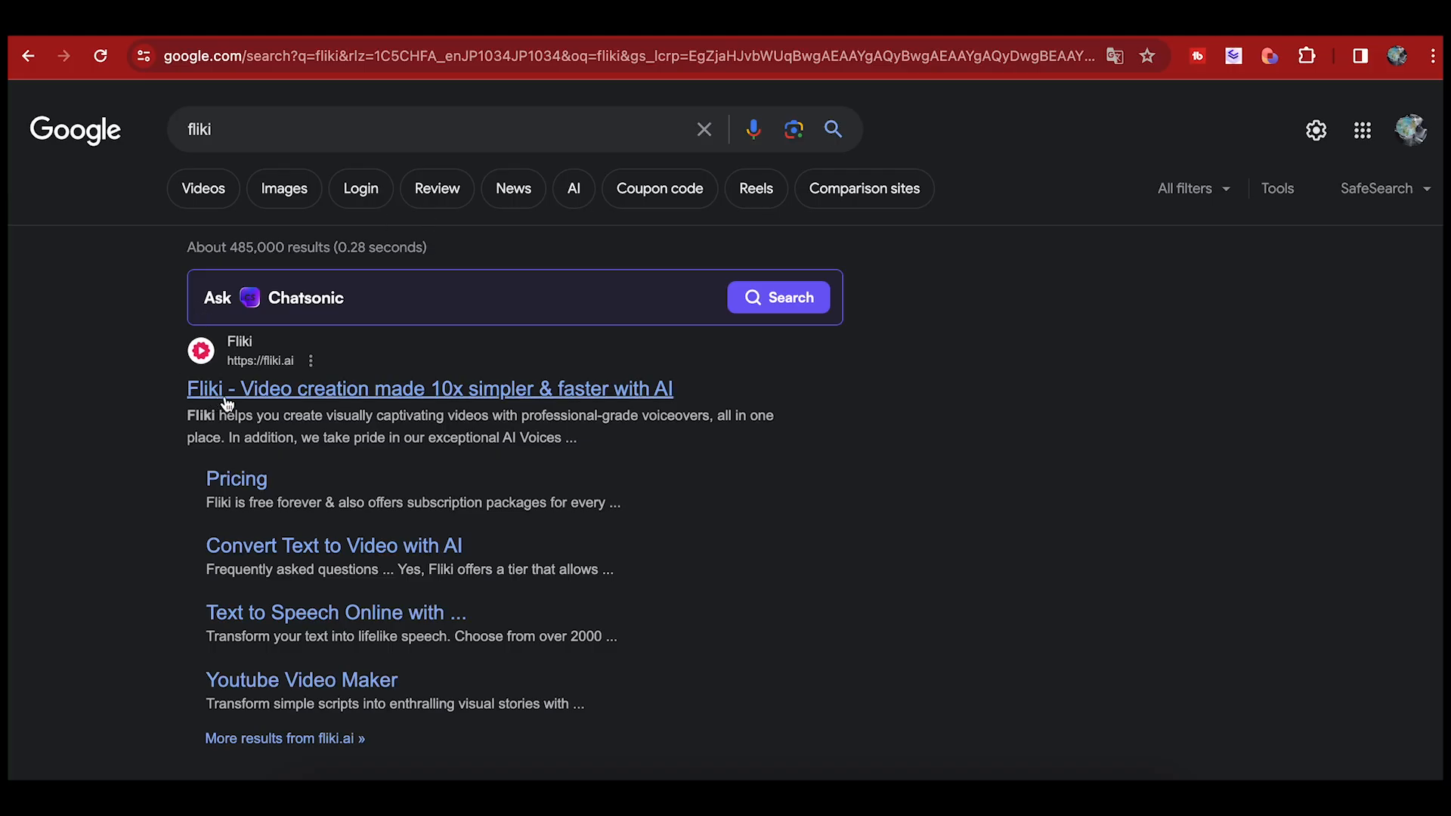
- Open the Fliki website from the search results and sign up with the listed Google account
left_click(320, 387)
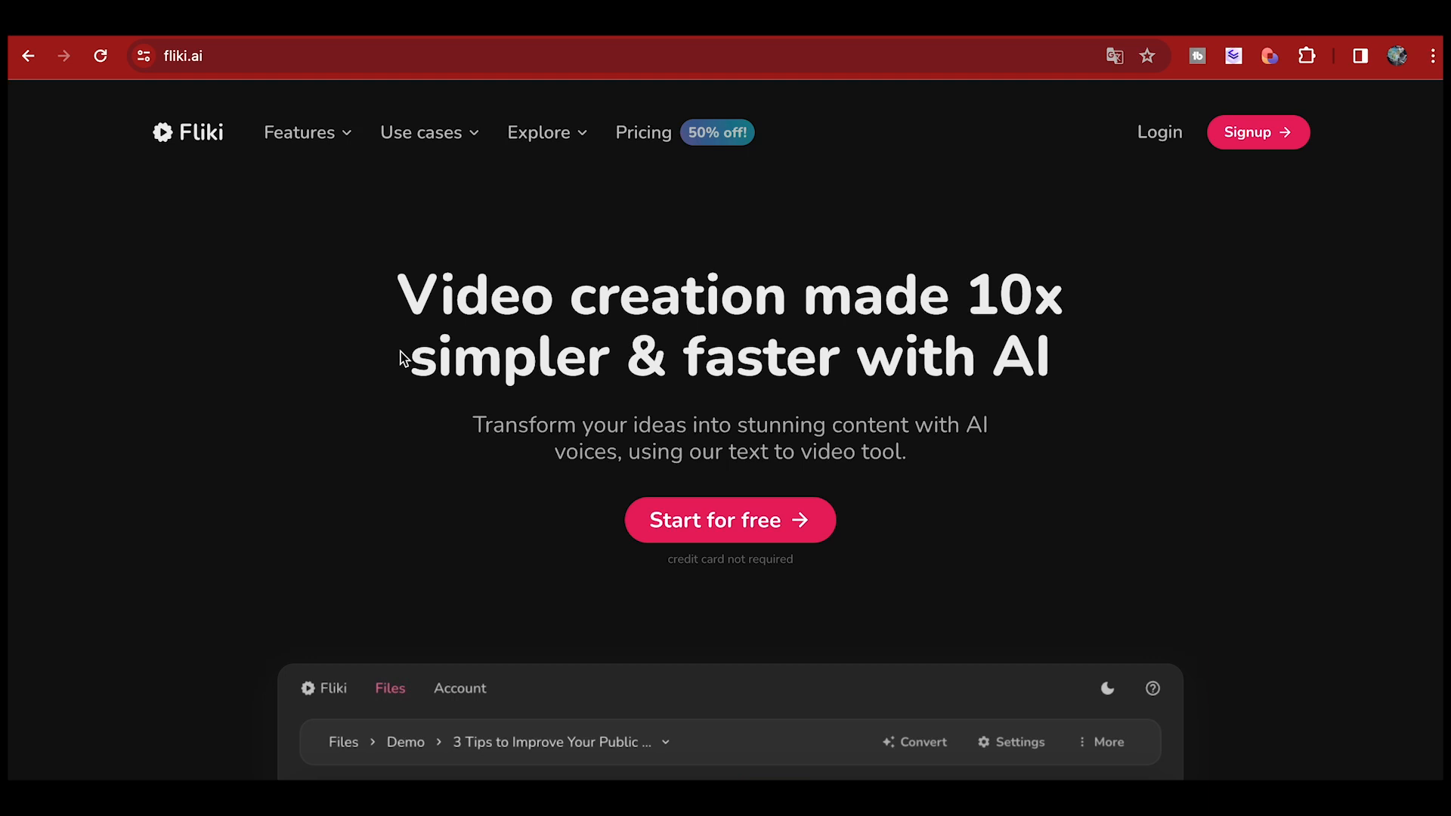
left_click(1252, 139)
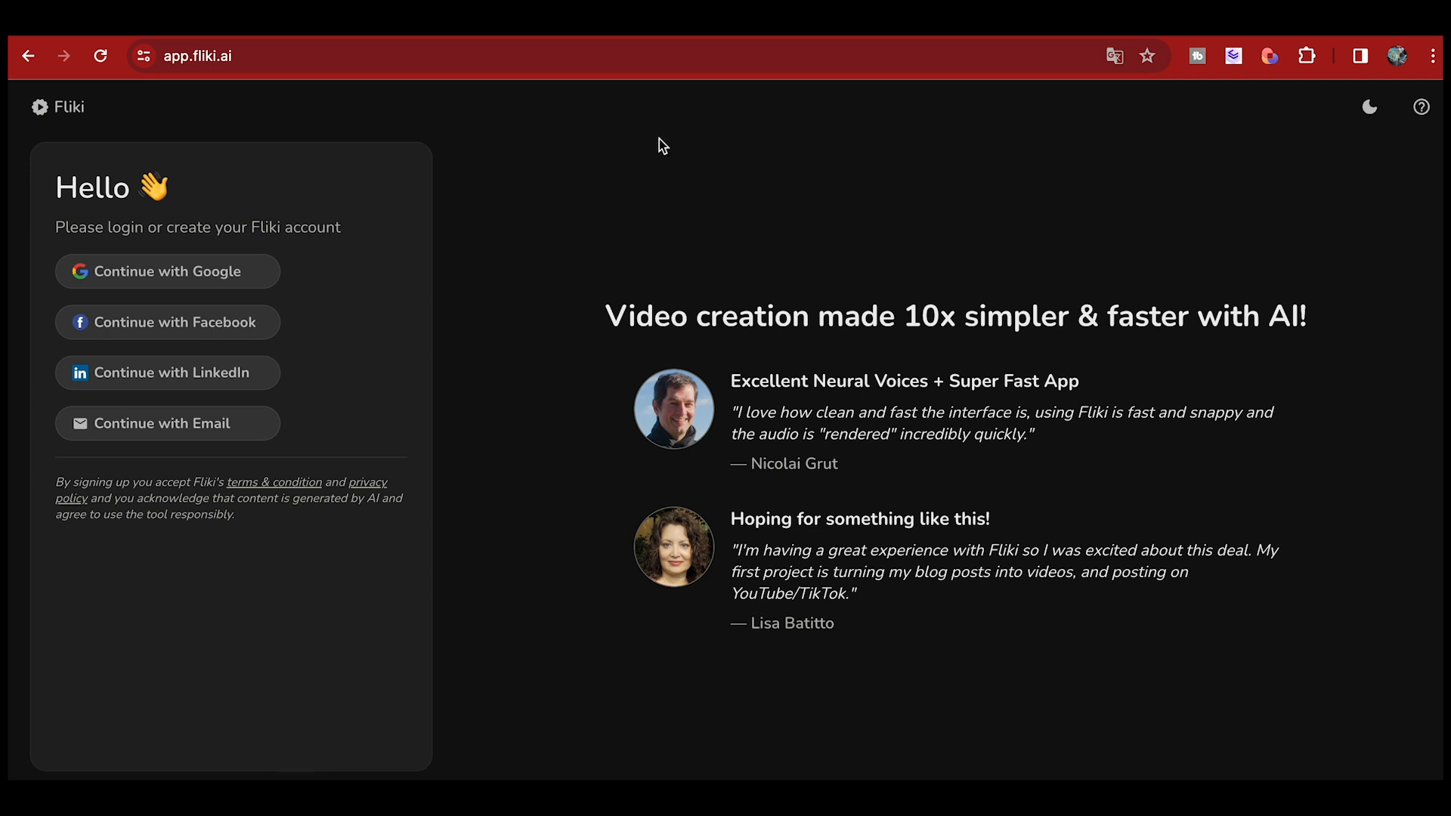
left_click(204, 269)
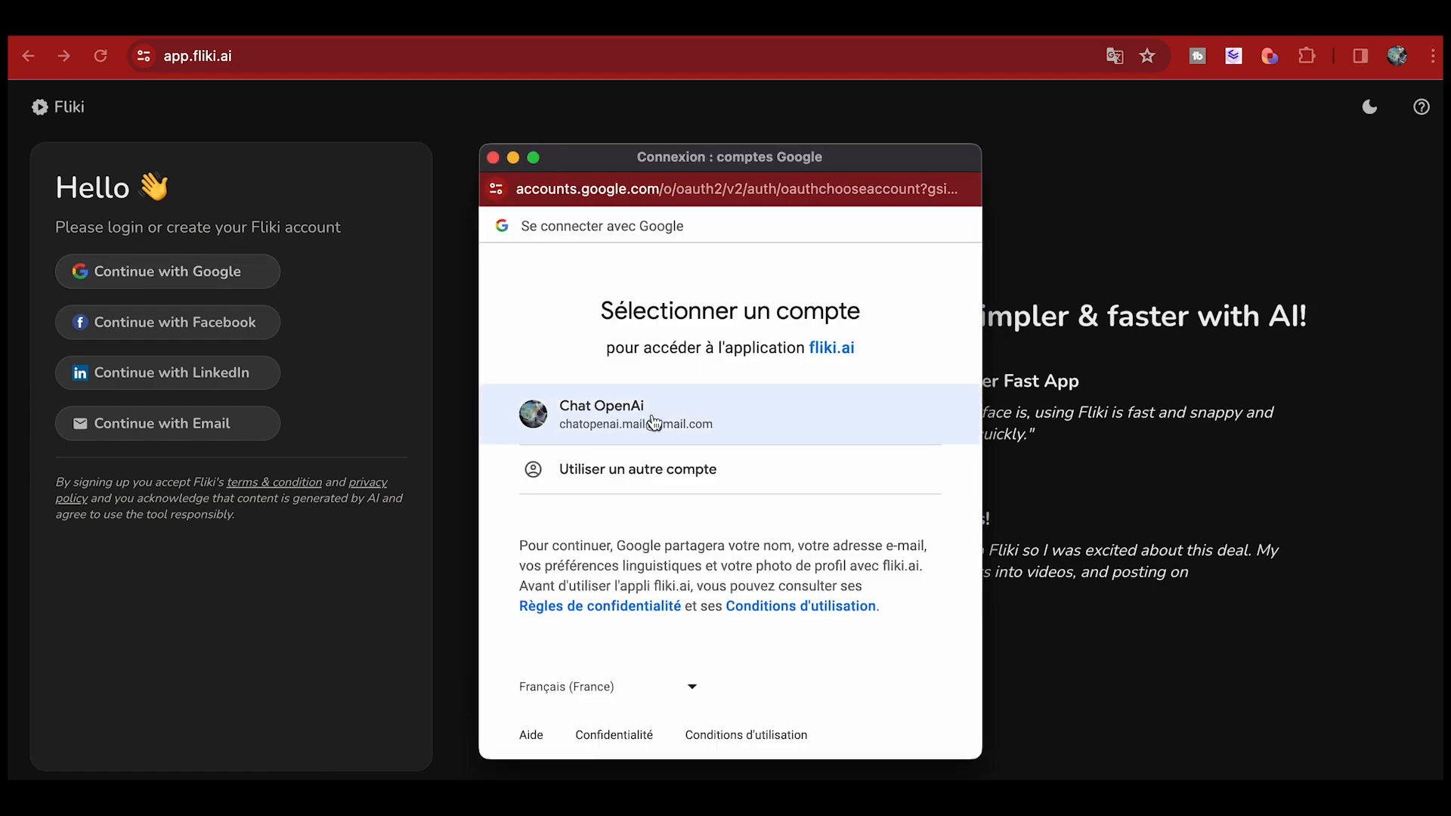
left_click(651, 420)
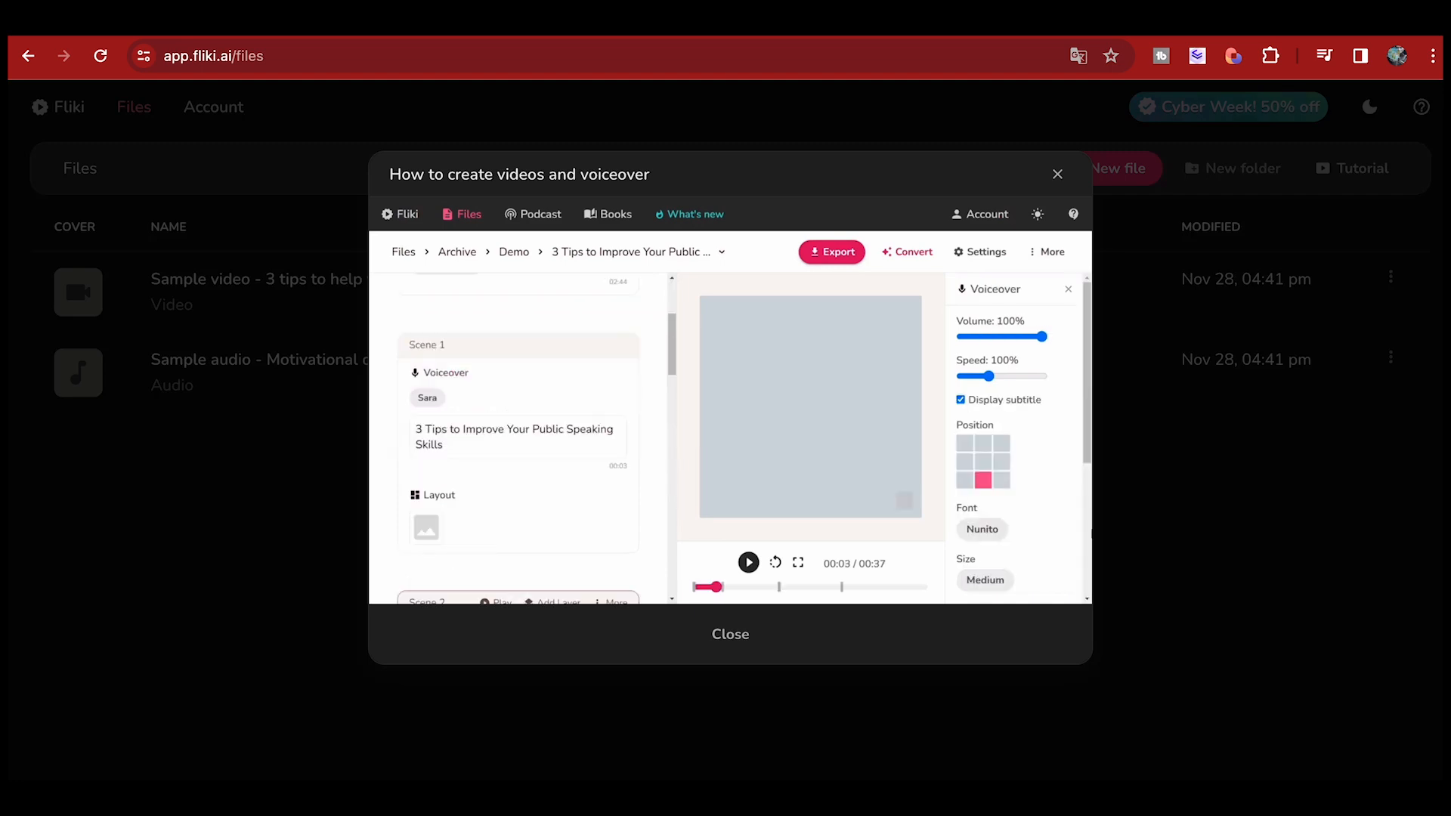
- Watch part of the tutorial on creating videos and voiceover with the volume raised, pause it and close it
key("XF86AudioRaiseVolume")
key("XF86AudioRaiseVolume")
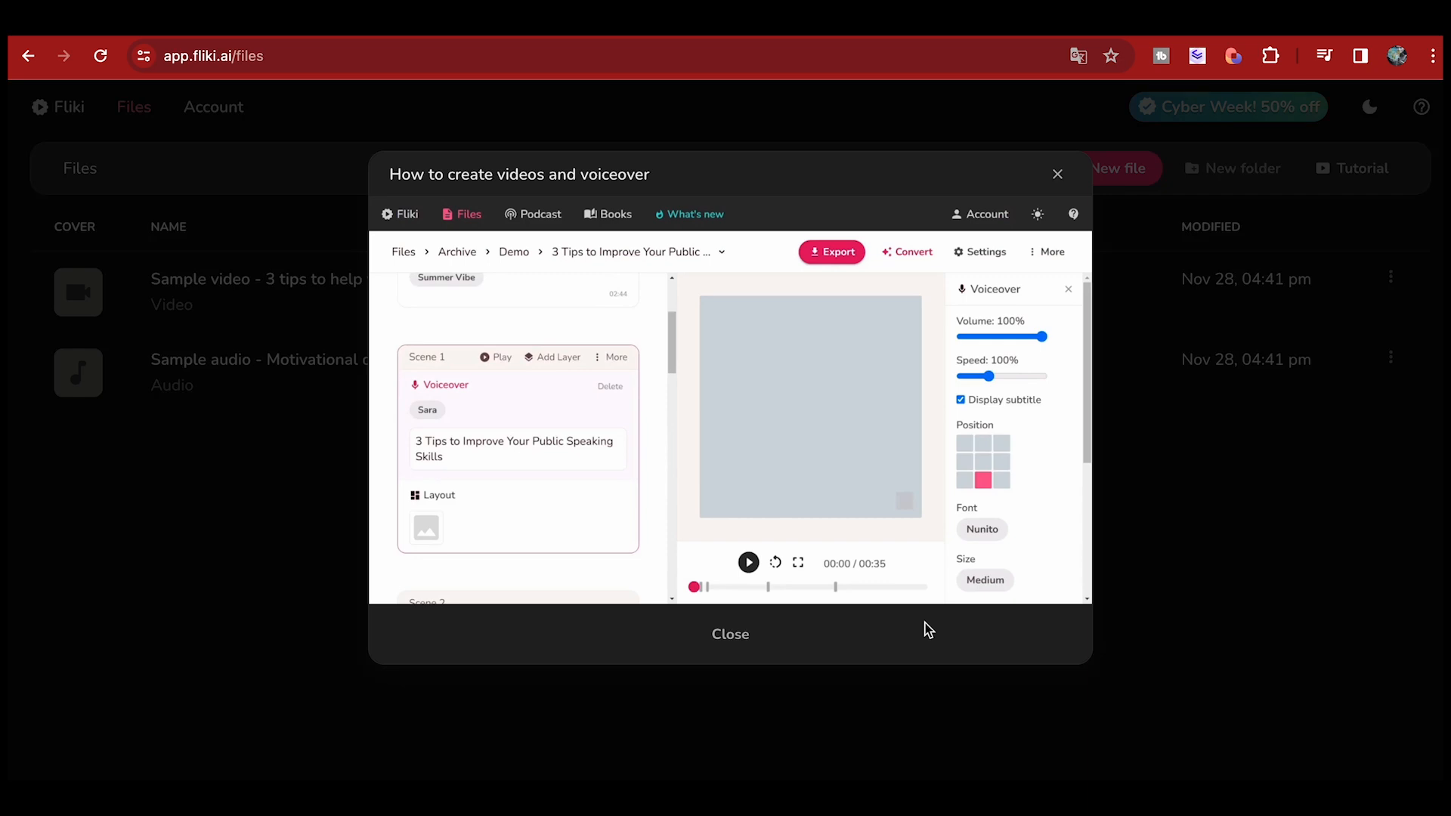
left_click(395, 556)
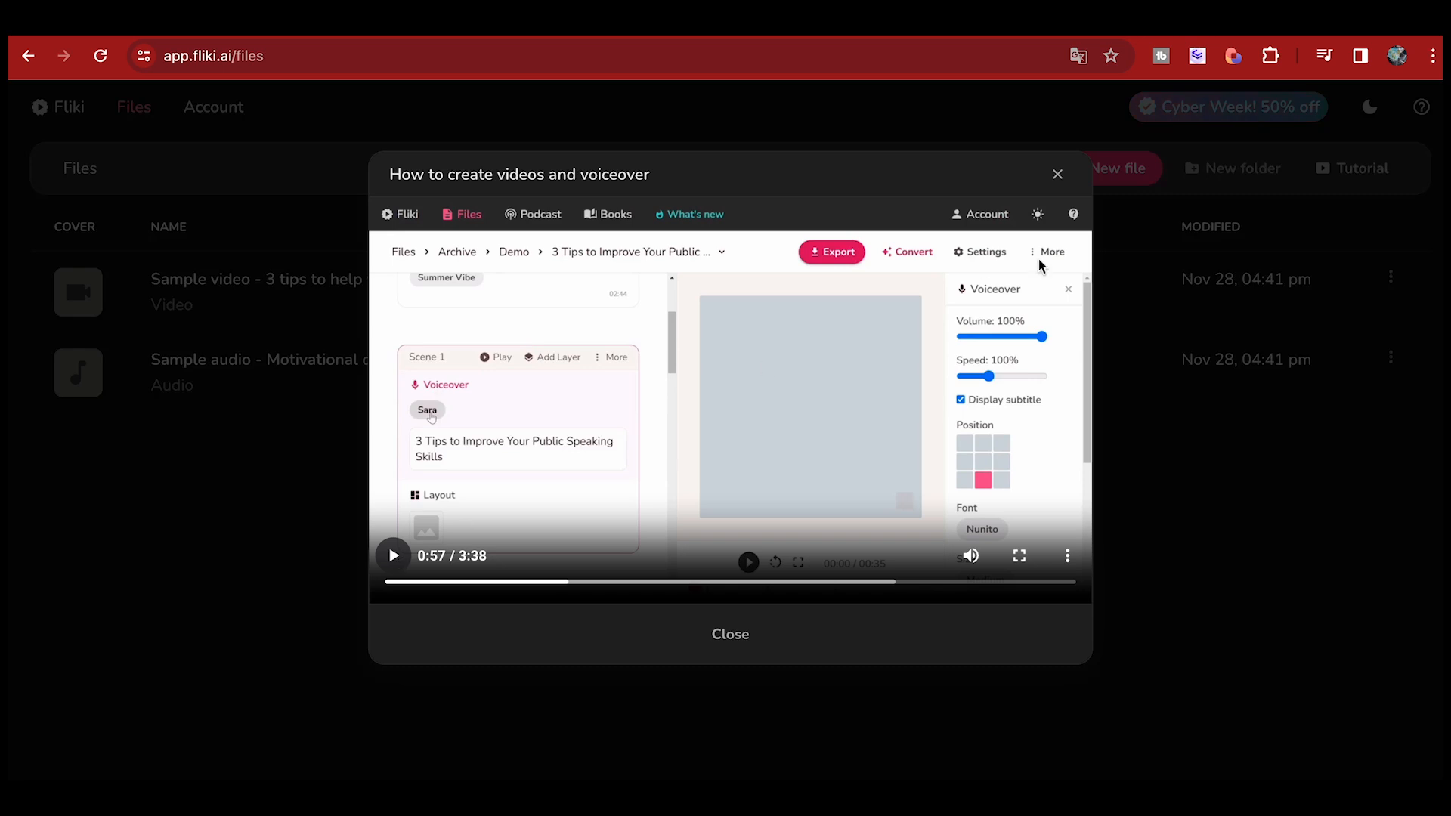
left_click(1056, 174)
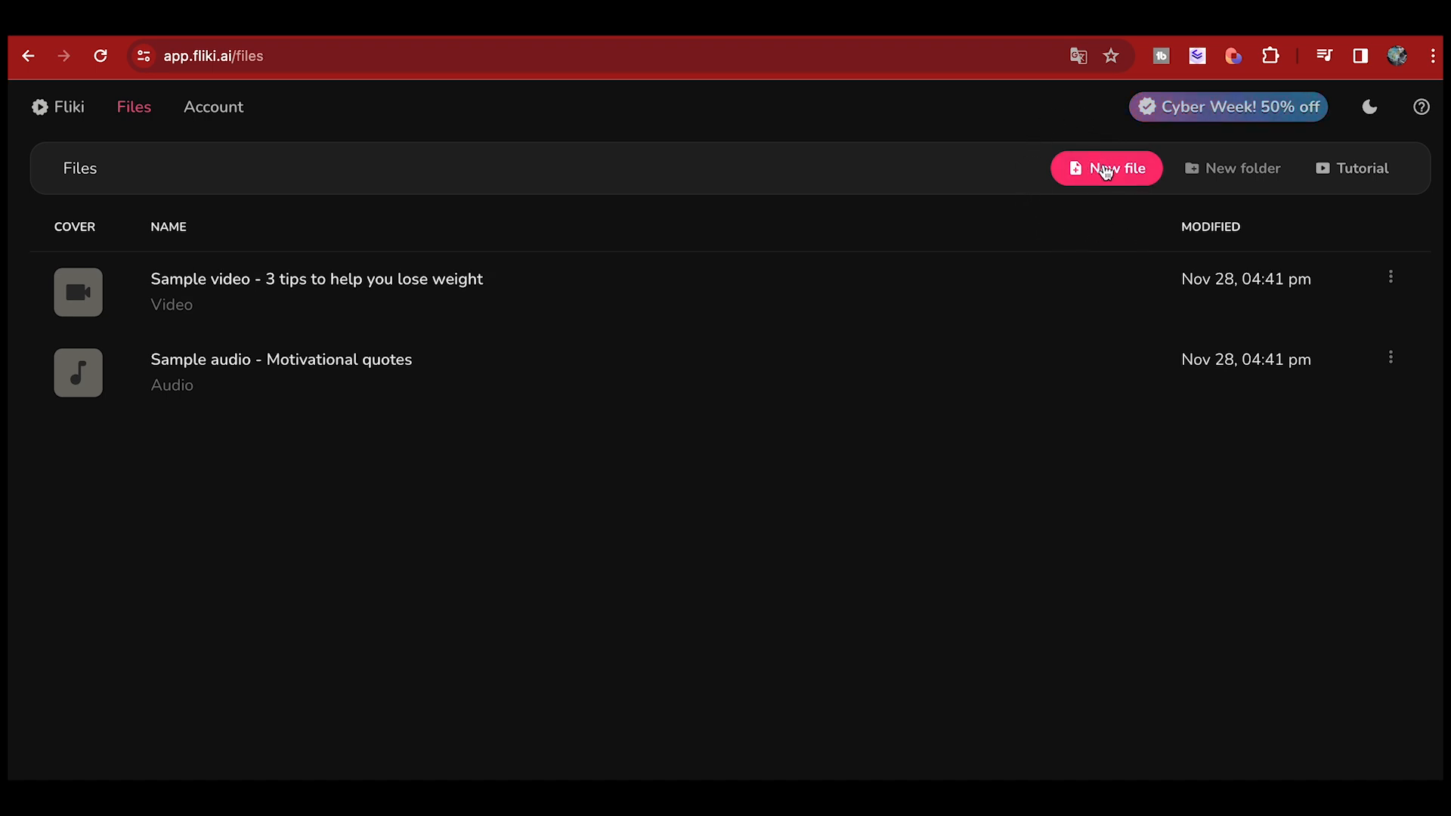
- Start a new video file with French as the language and France as the dialect
left_click(1109, 171)
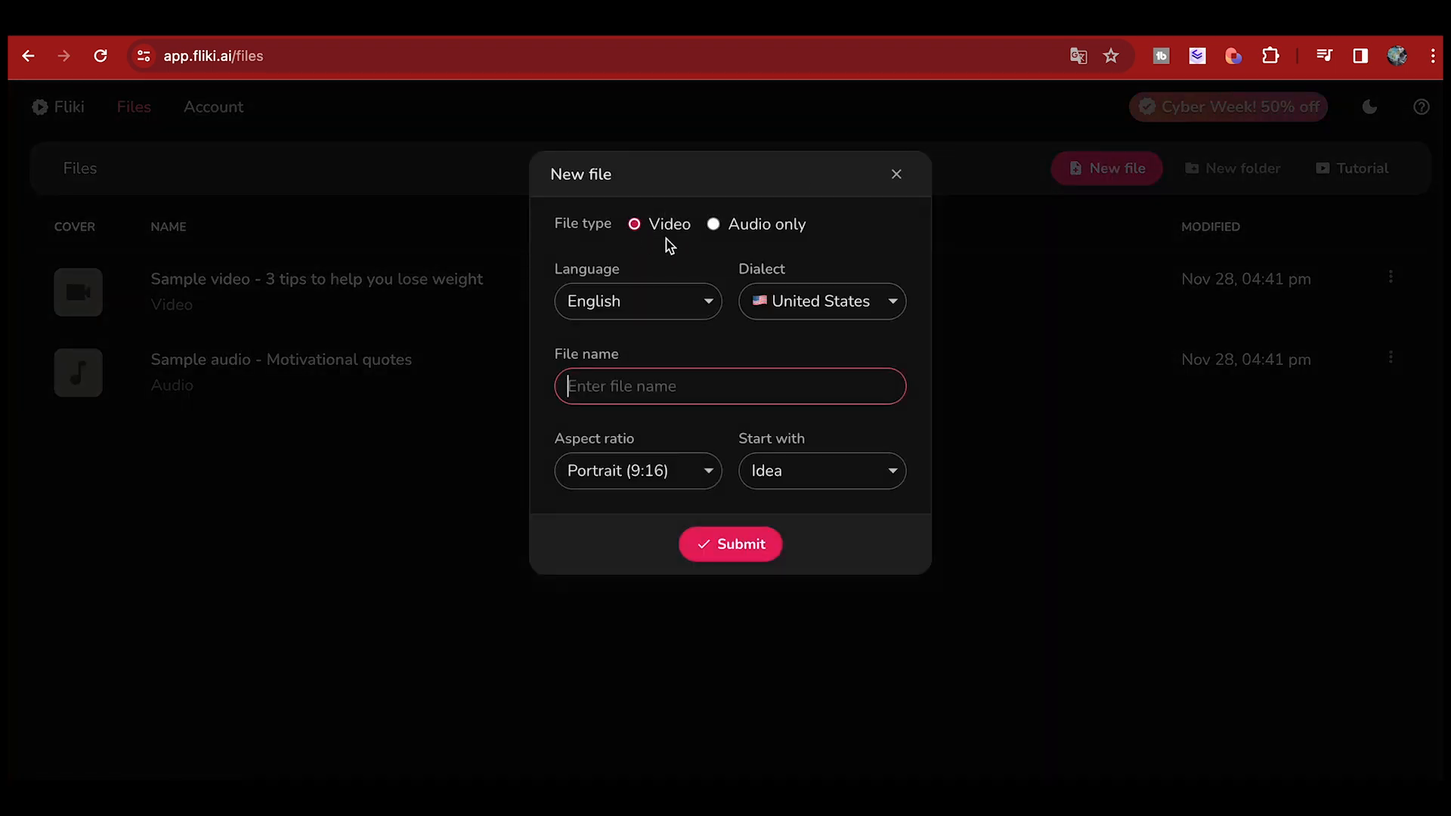
left_click(708, 300)
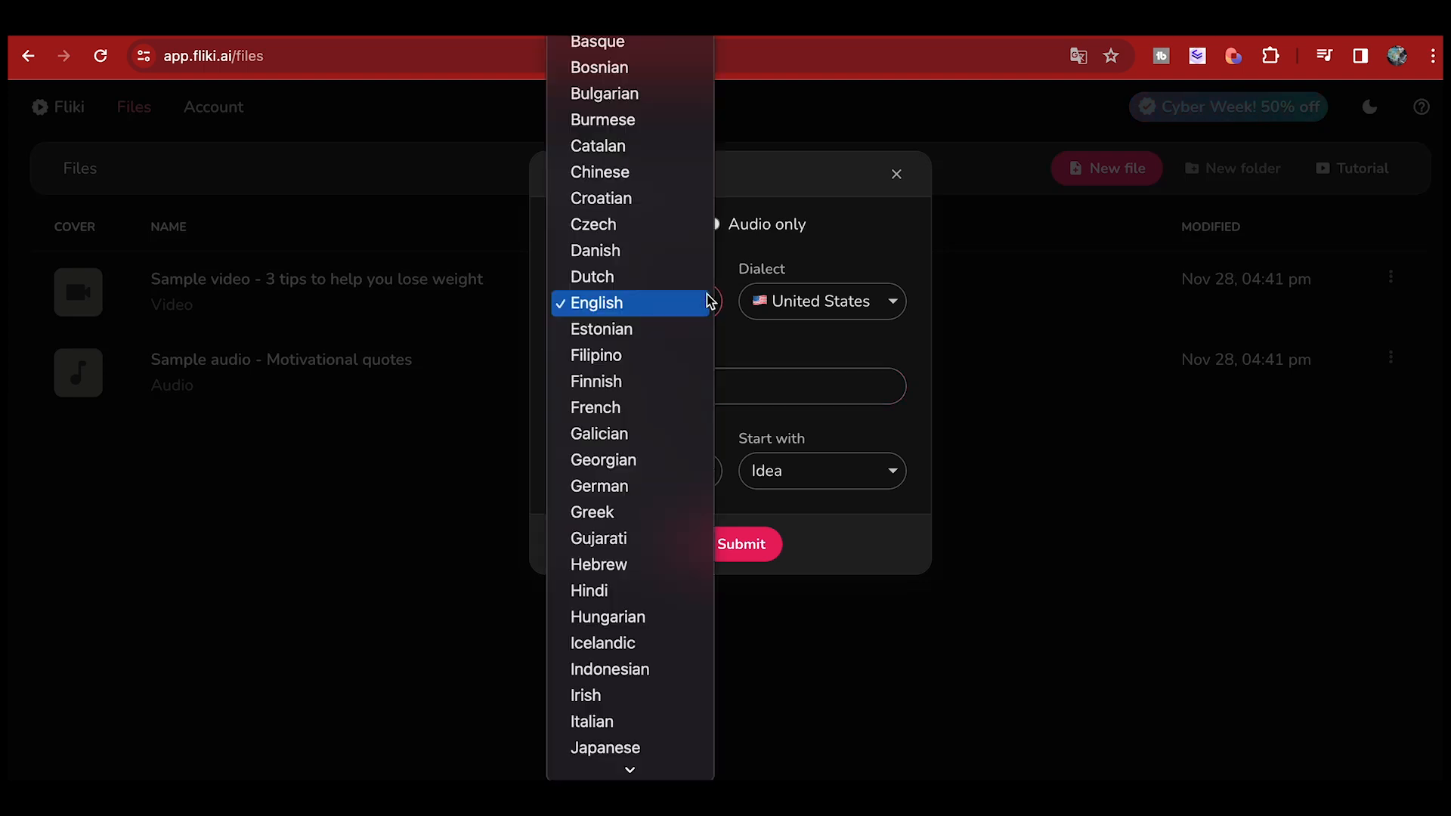
left_click(641, 409)
left_click(889, 302)
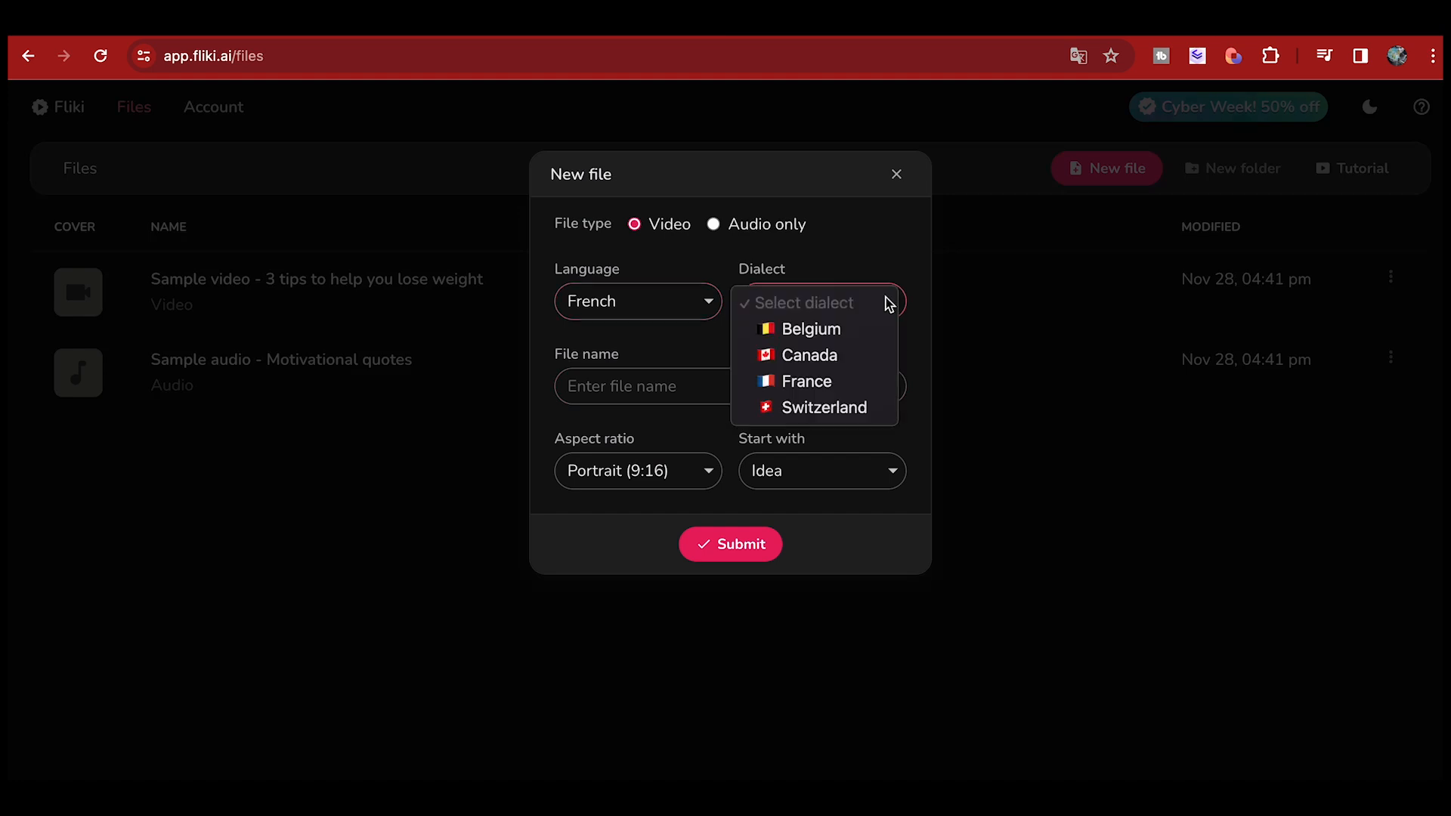
left_click(825, 381)
left_click(816, 377)
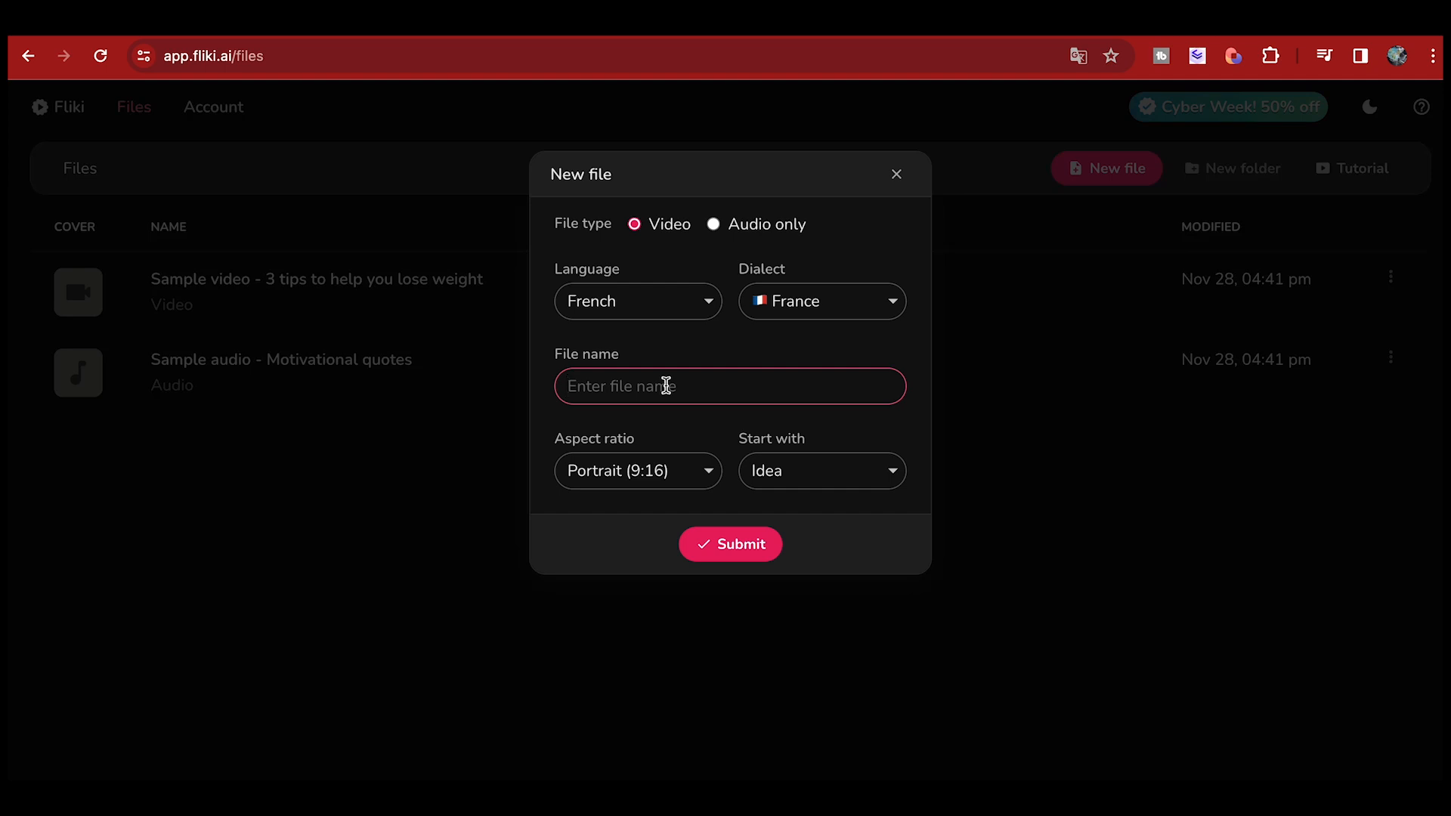
- Name the file "Découverte de Fliki via une vidéo" and create it starting with Idea
type("De")
type("couverte de ")
type("Fliki")
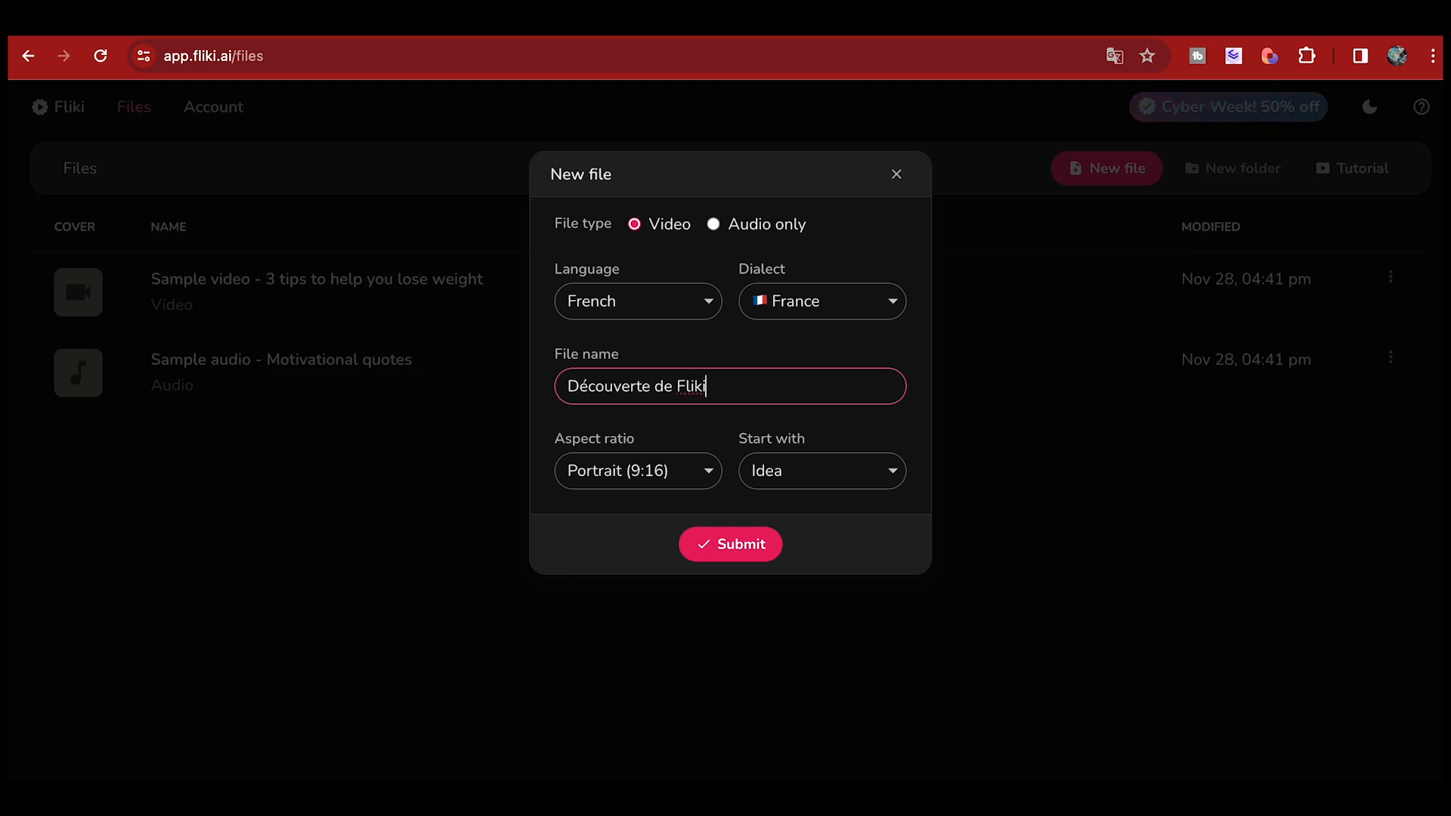
type(" via une vide")
key("BackSpace")
type("éo")
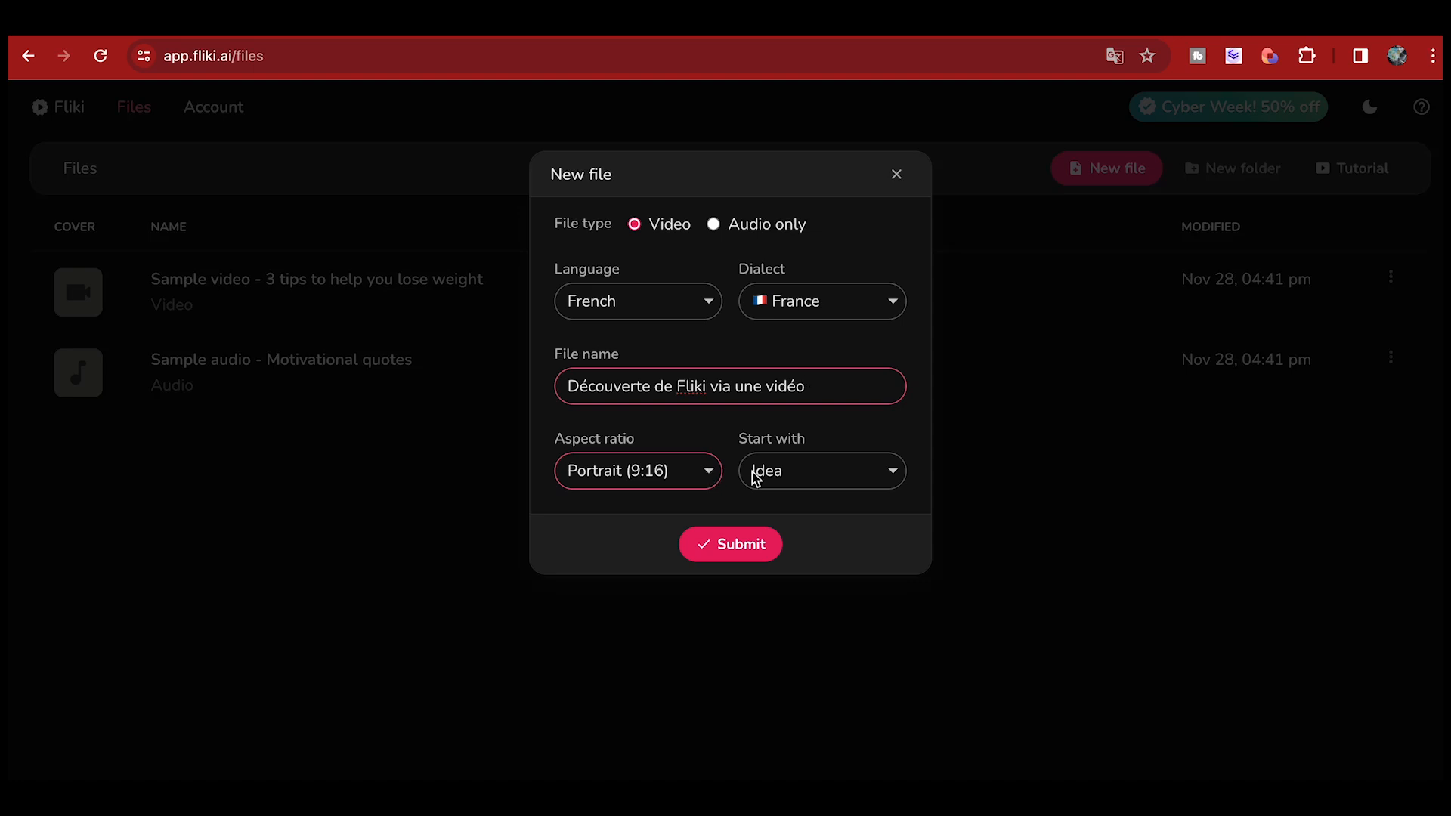
left_click(897, 477)
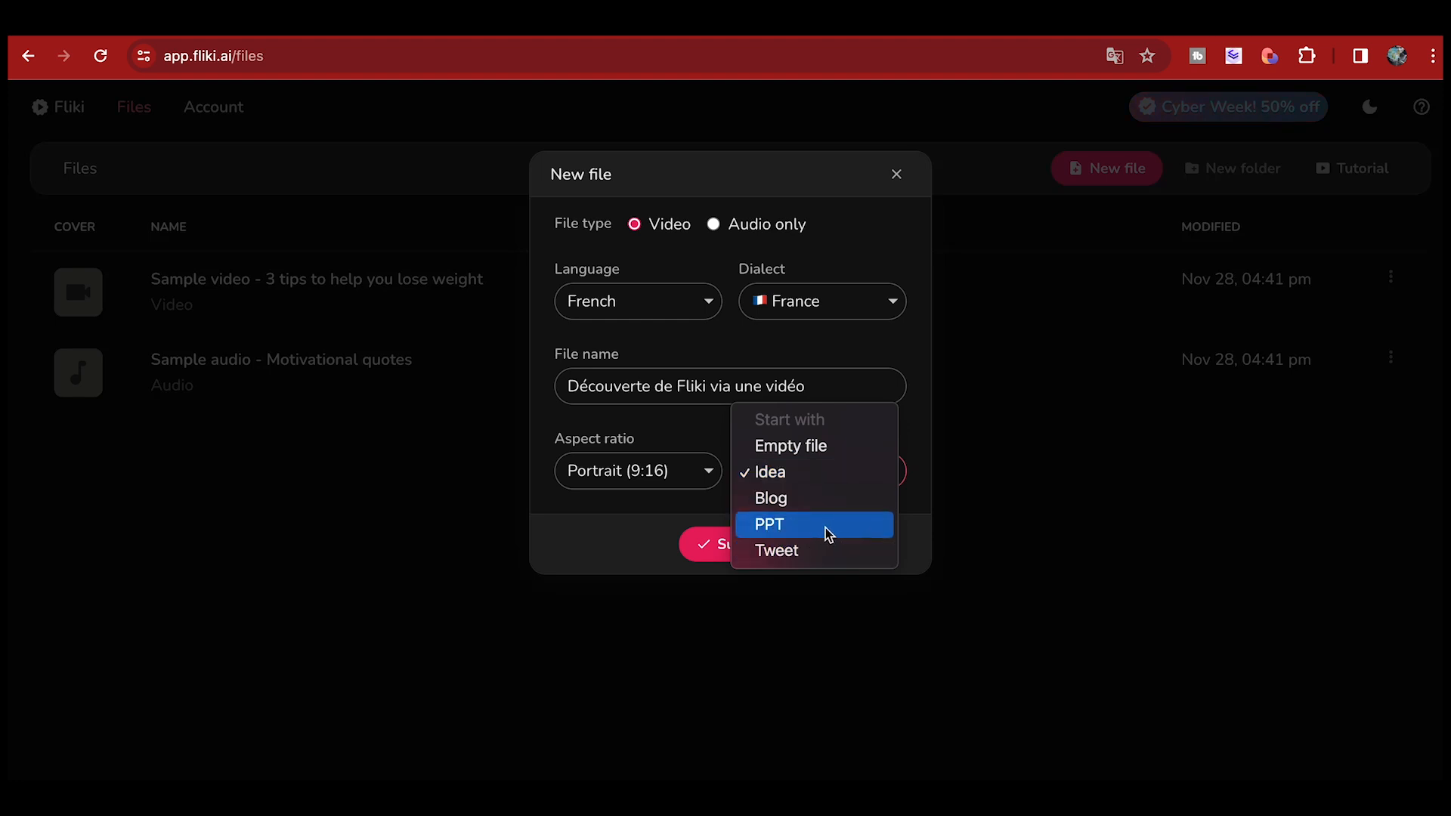
left_click(816, 476)
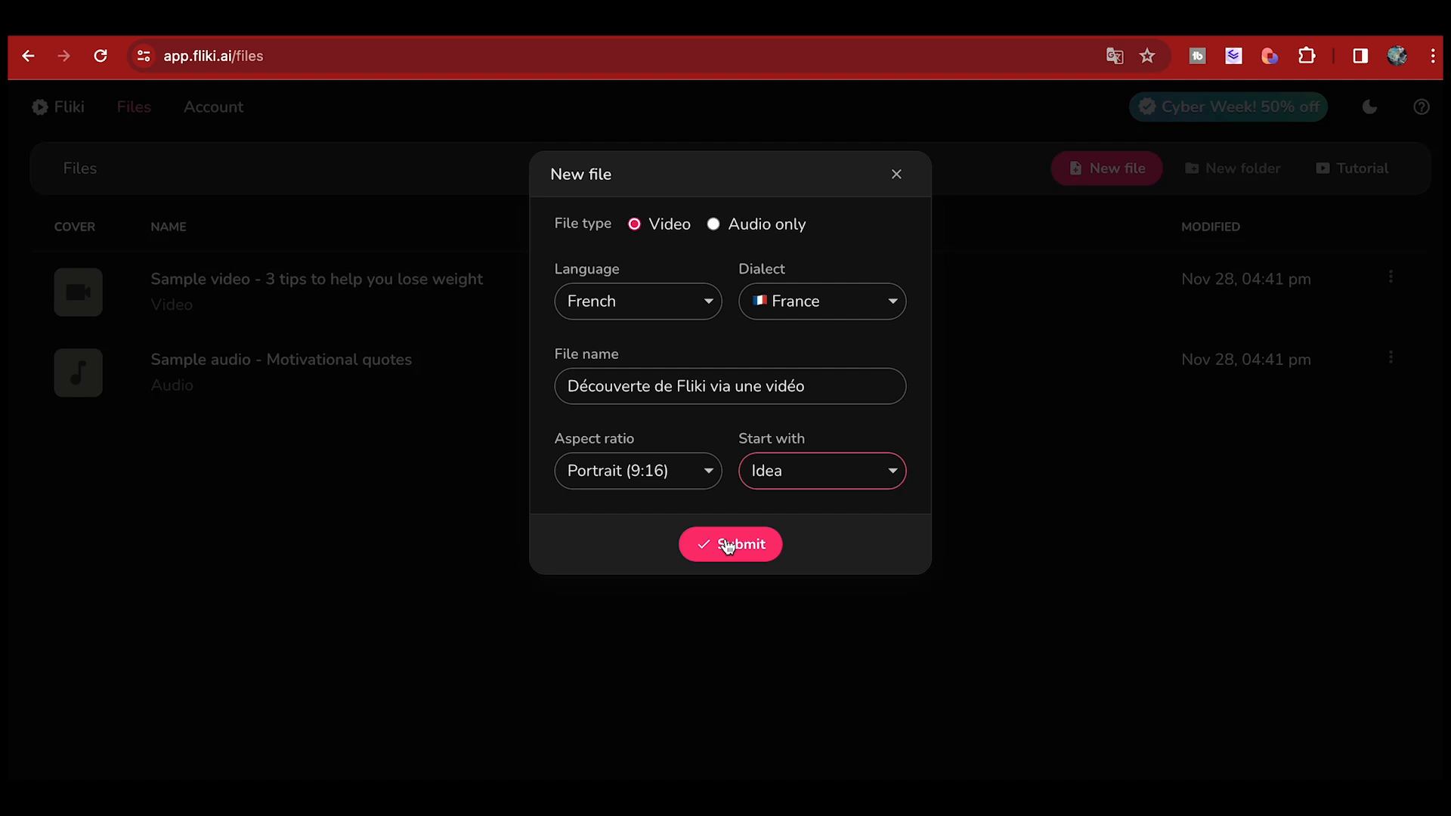
left_click(726, 545)
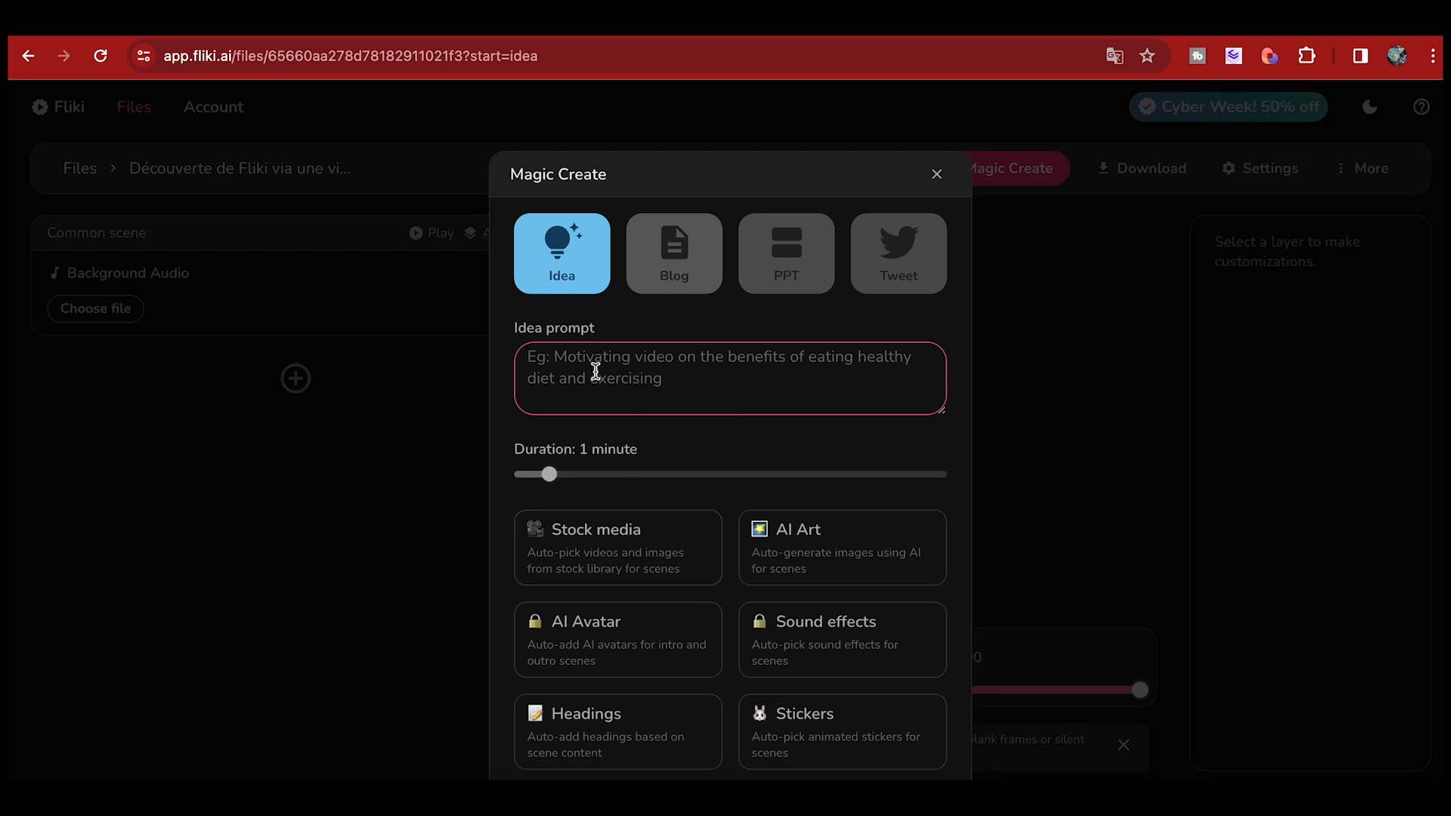
- Generate the video with Magic Create from the idea prompt "Decouverte de Fliki.ai en vue de poster une video sur Youtube"
left_click(628, 394)
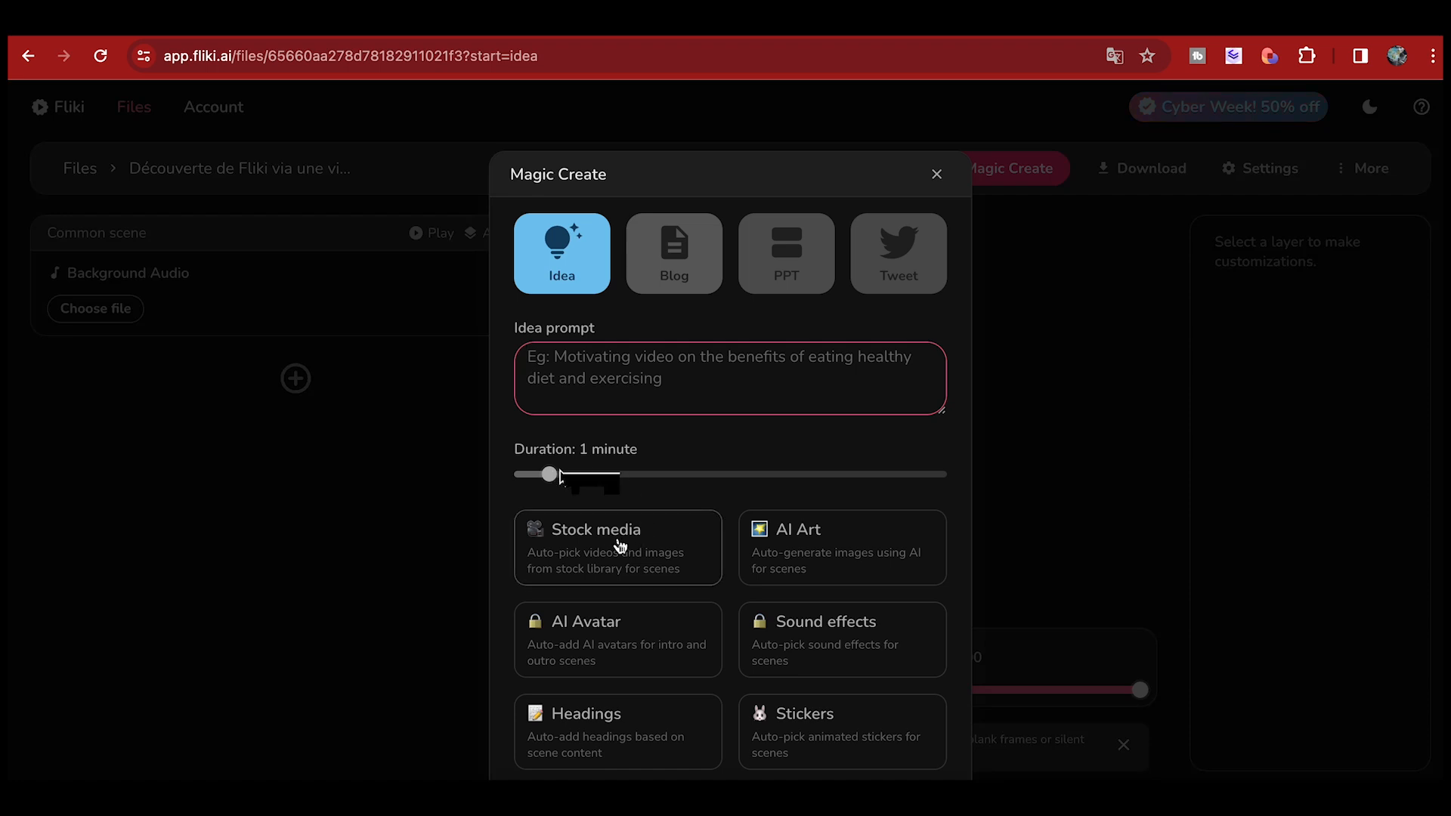
scroll(605, 541, "down", 3)
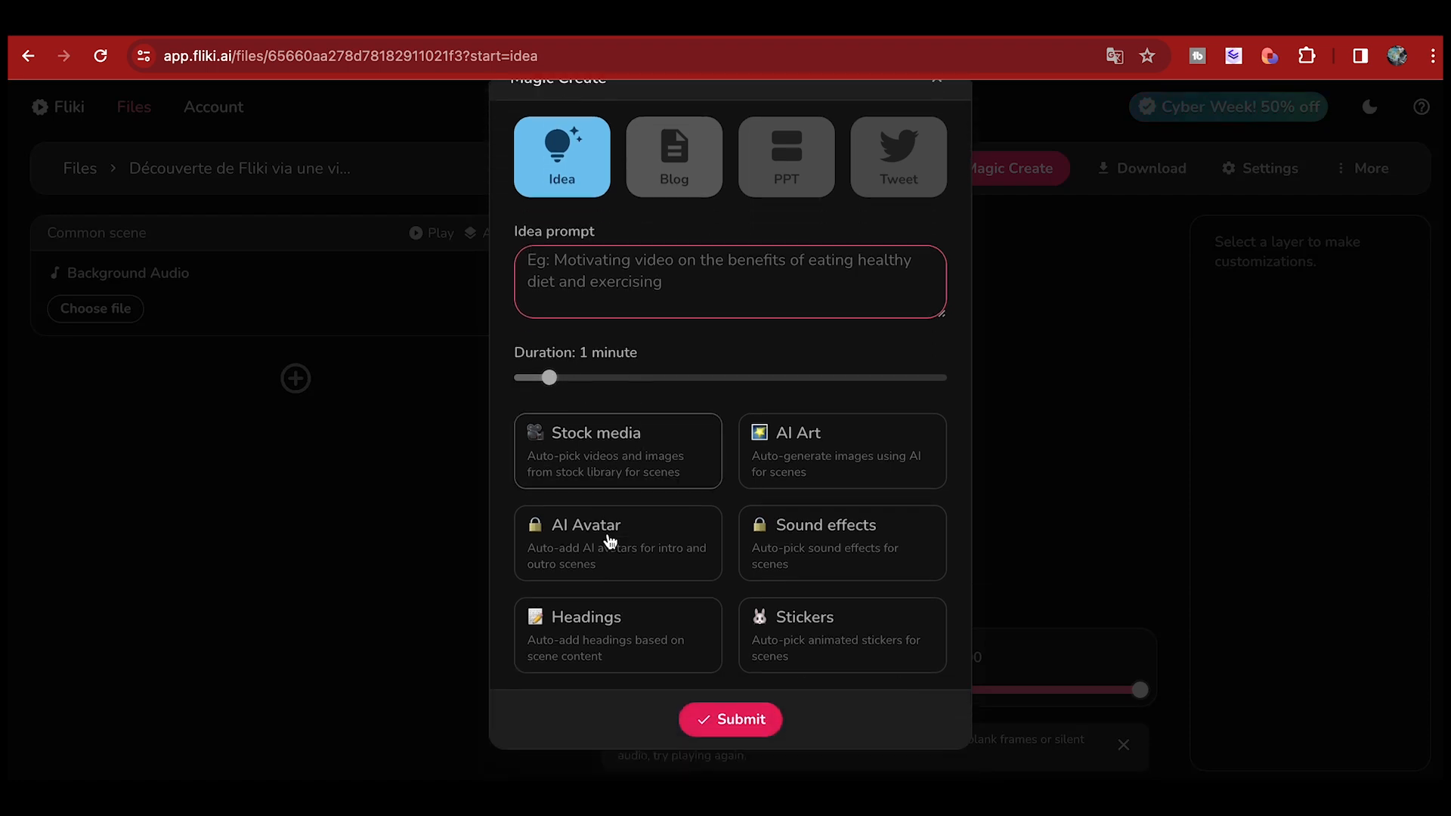
scroll(606, 541, "up", 3)
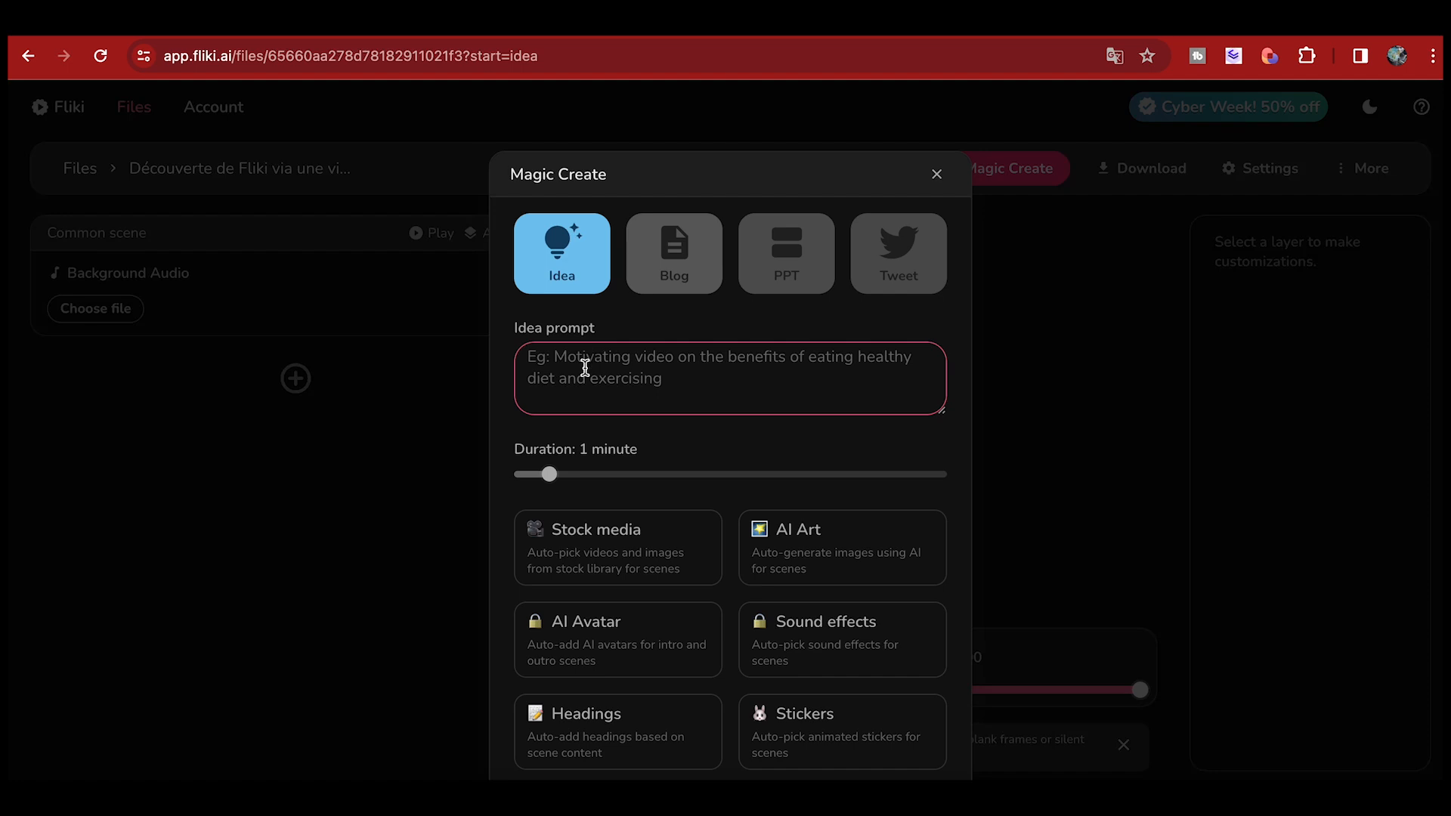
type("Decouverte de Fliki.a")
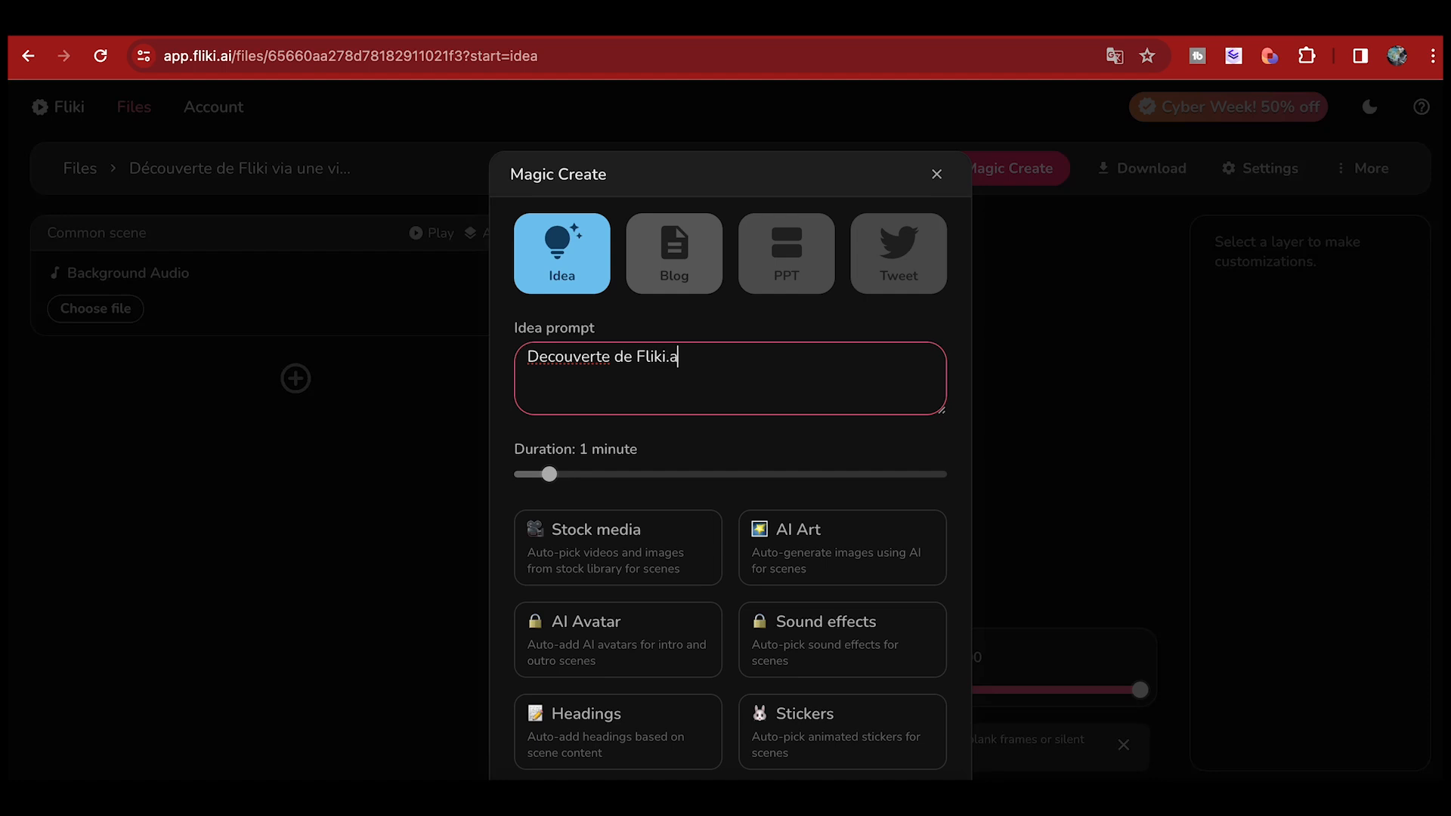
type("i en vue de poster u")
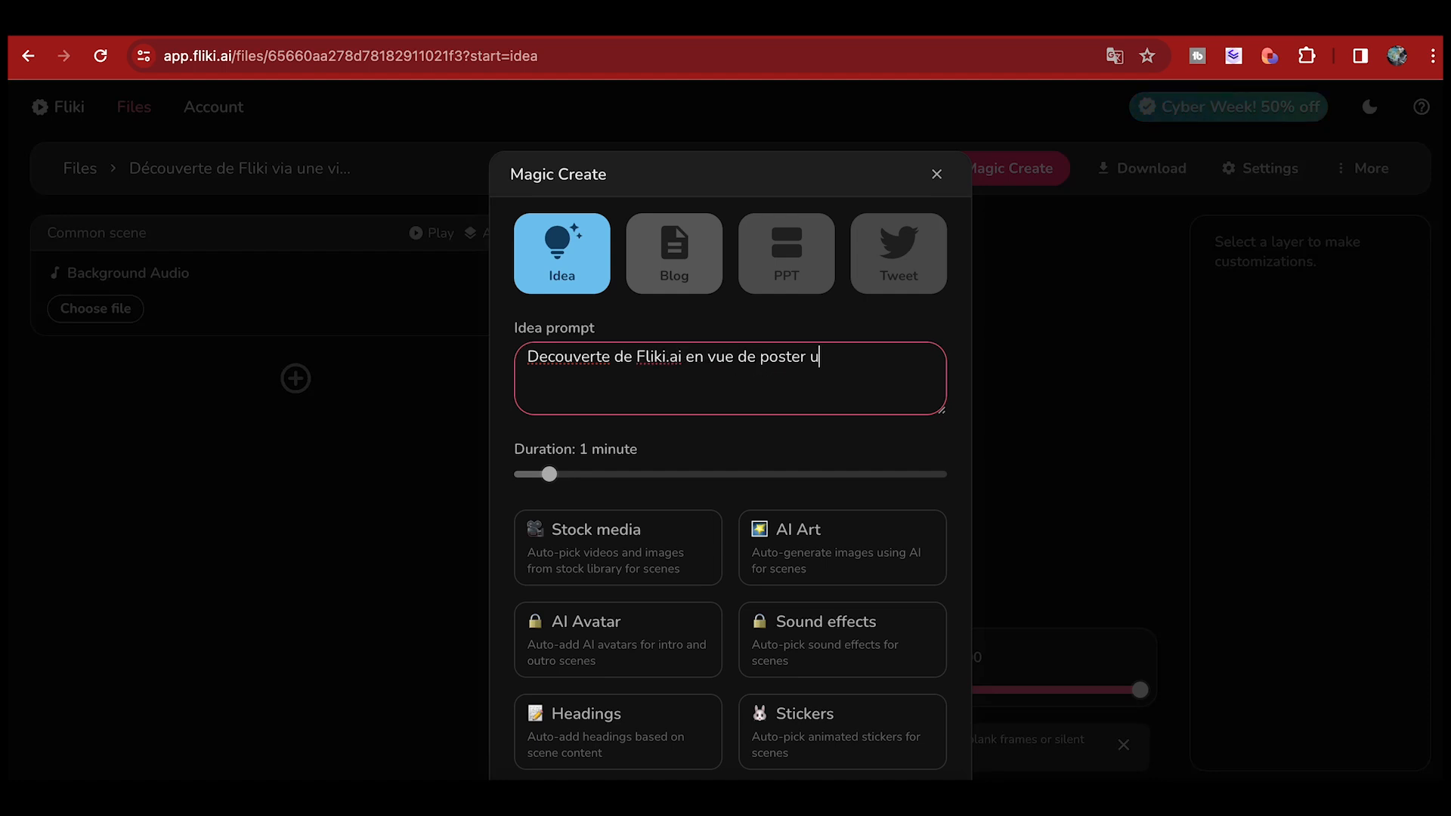
type("ne video sur Youtube")
left_click(768, 430)
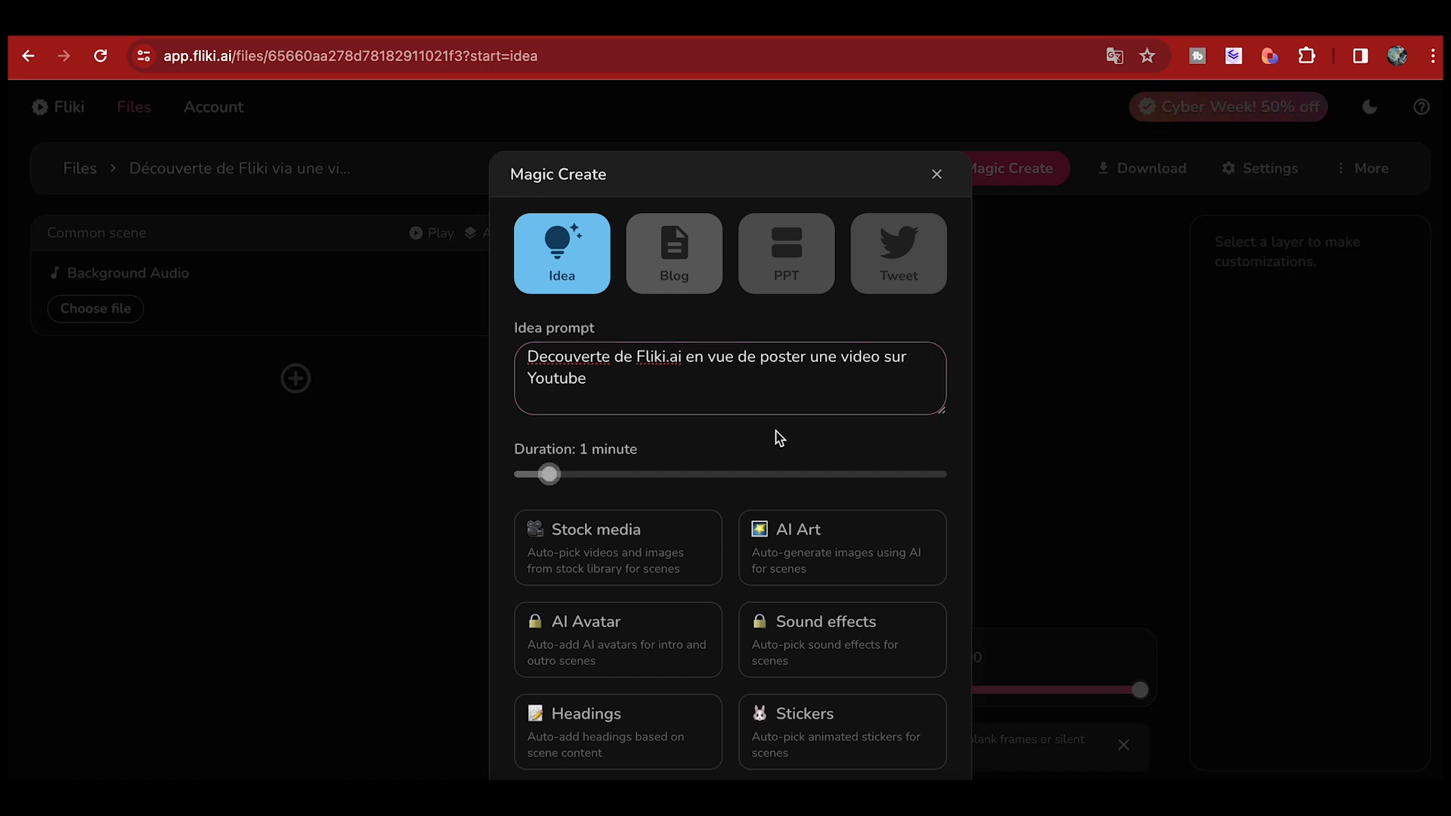
scroll(732, 453, "down", 3)
left_click(777, 689)
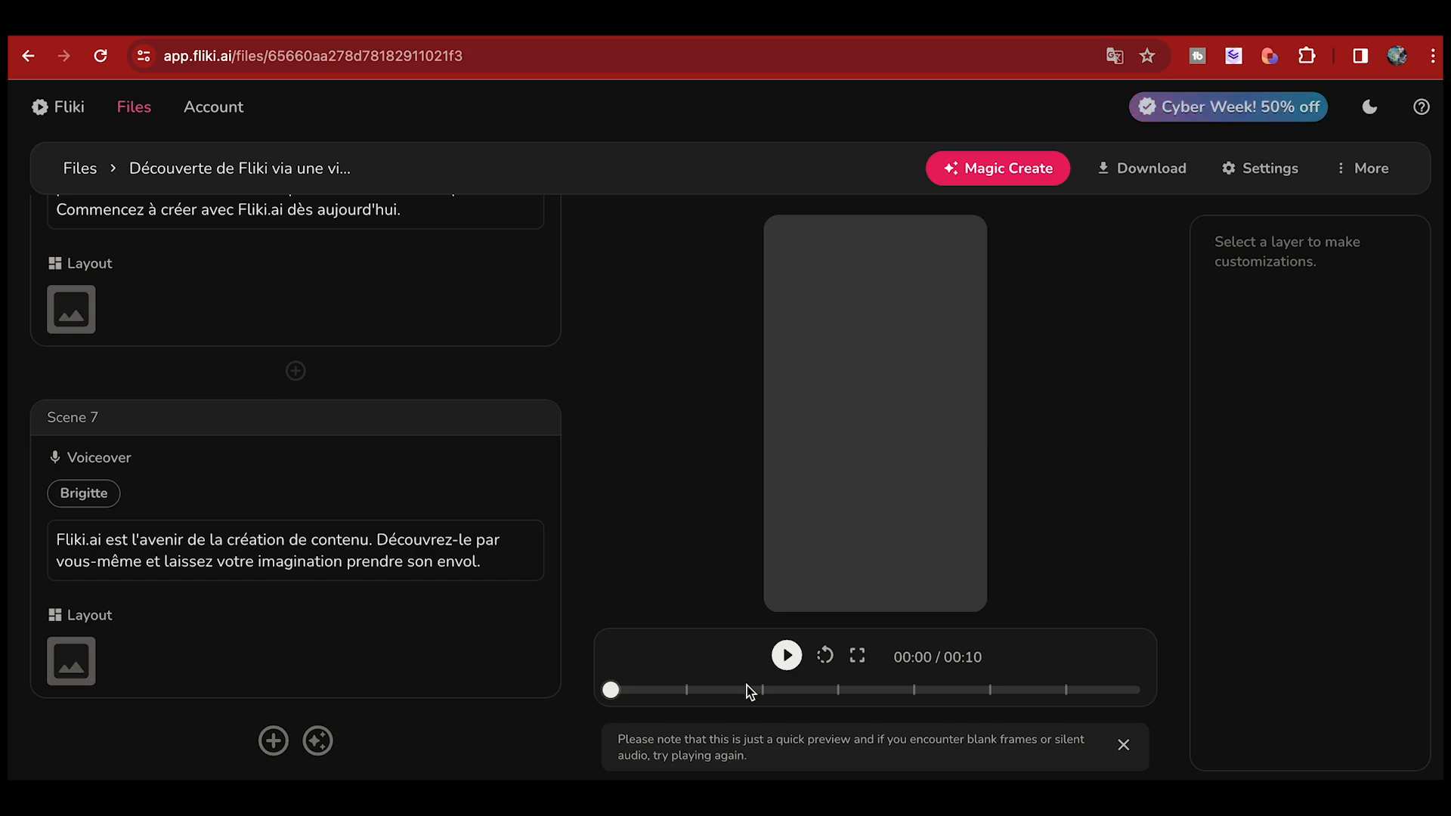
- Review the generated scene scripts and play part of the video preview, returning it to the start
scroll(374, 485, "up", 20)
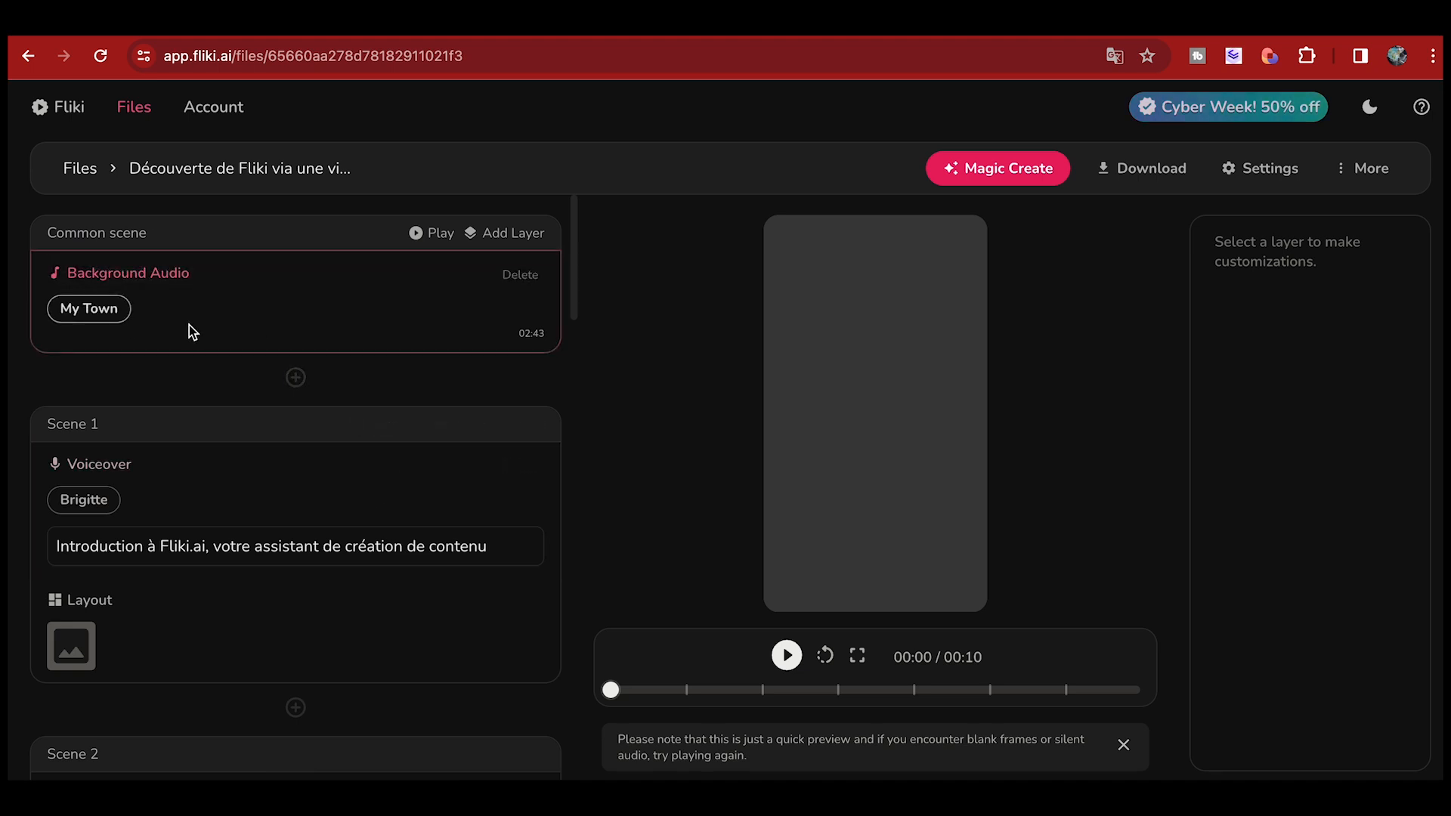
scroll(567, 376, "down", 2)
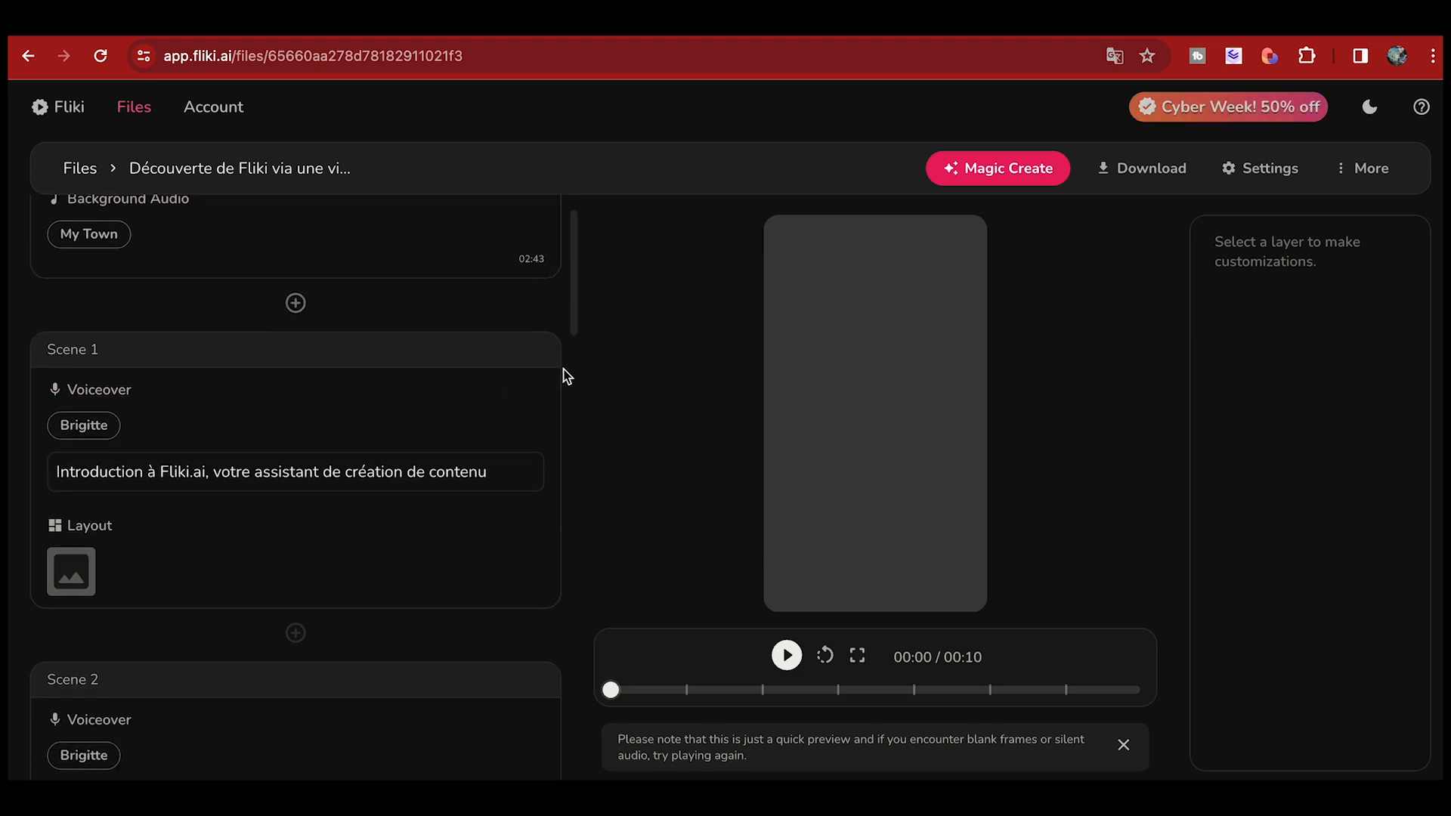
scroll(566, 375, "down", 4)
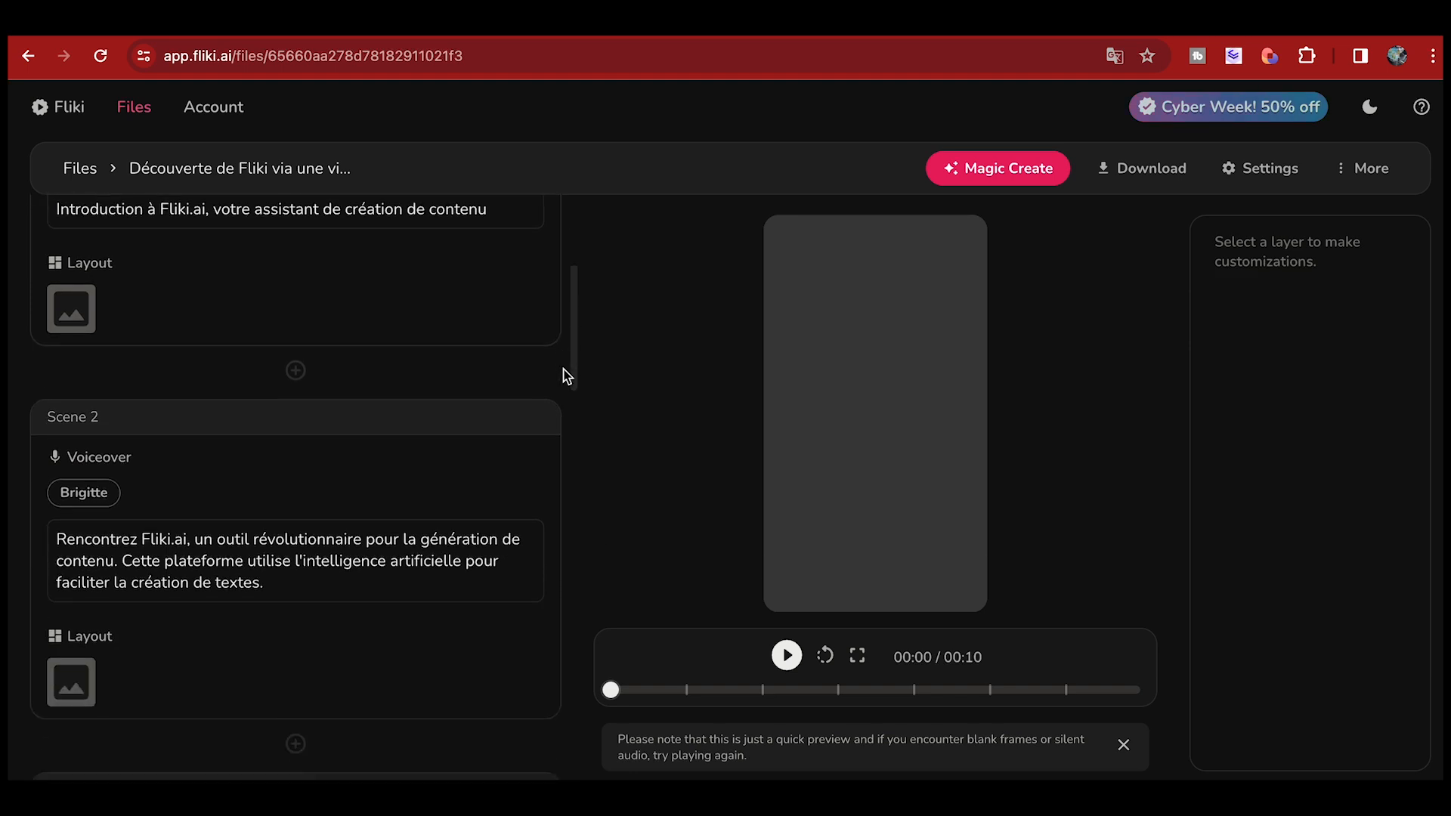
scroll(567, 375, "down", 8)
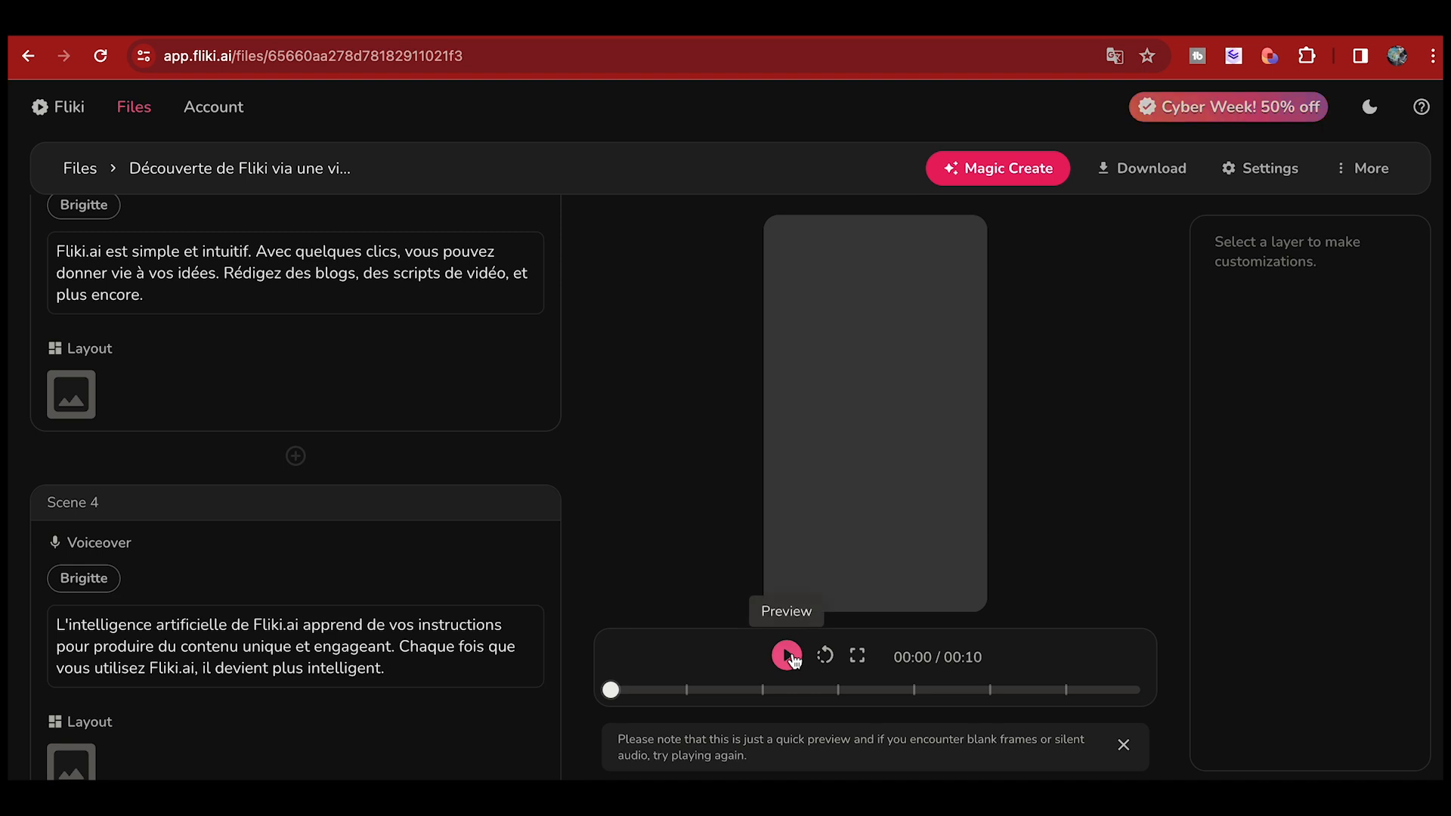
left_click(788, 657)
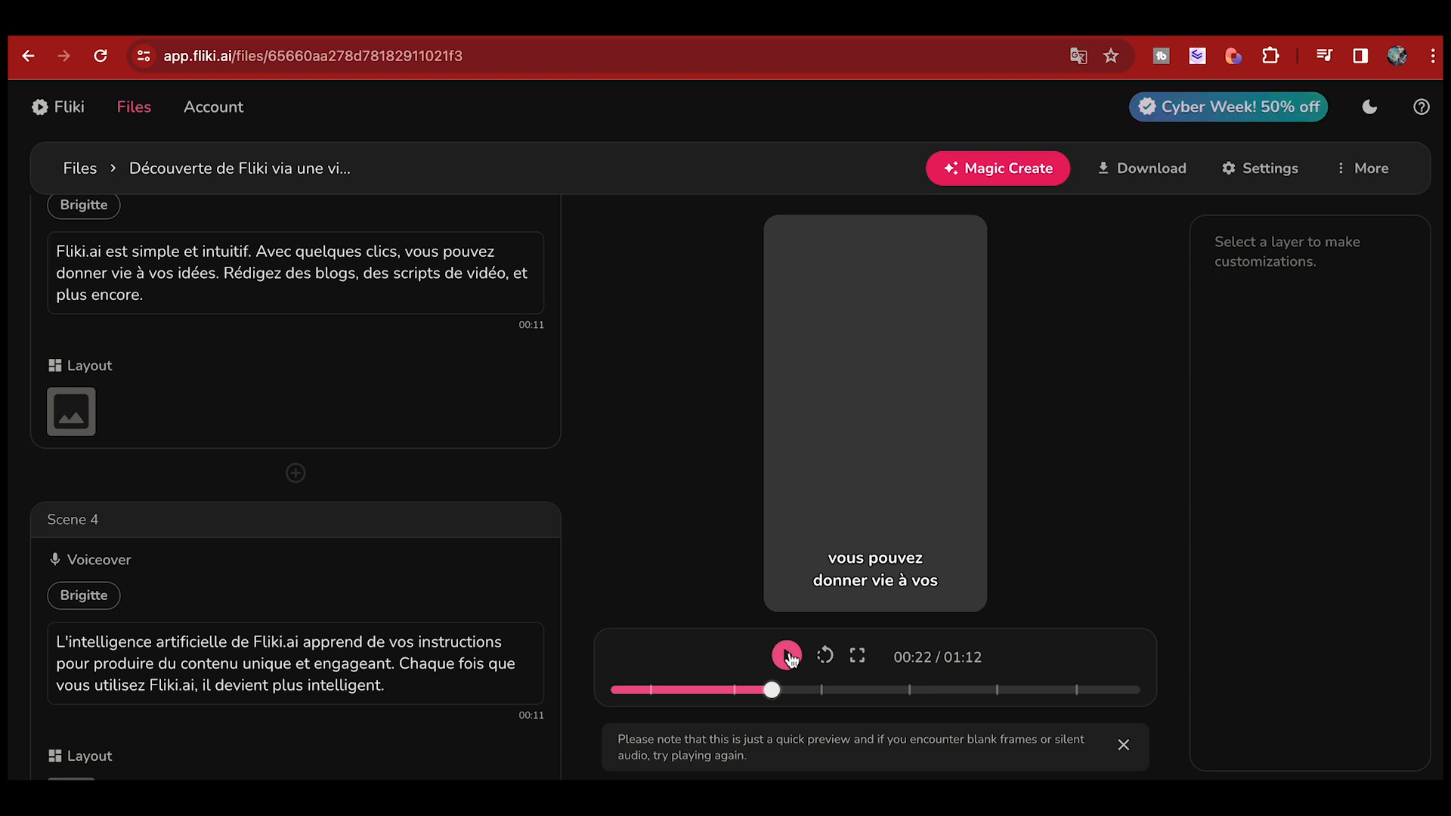
left_click(786, 656)
left_click(825, 656)
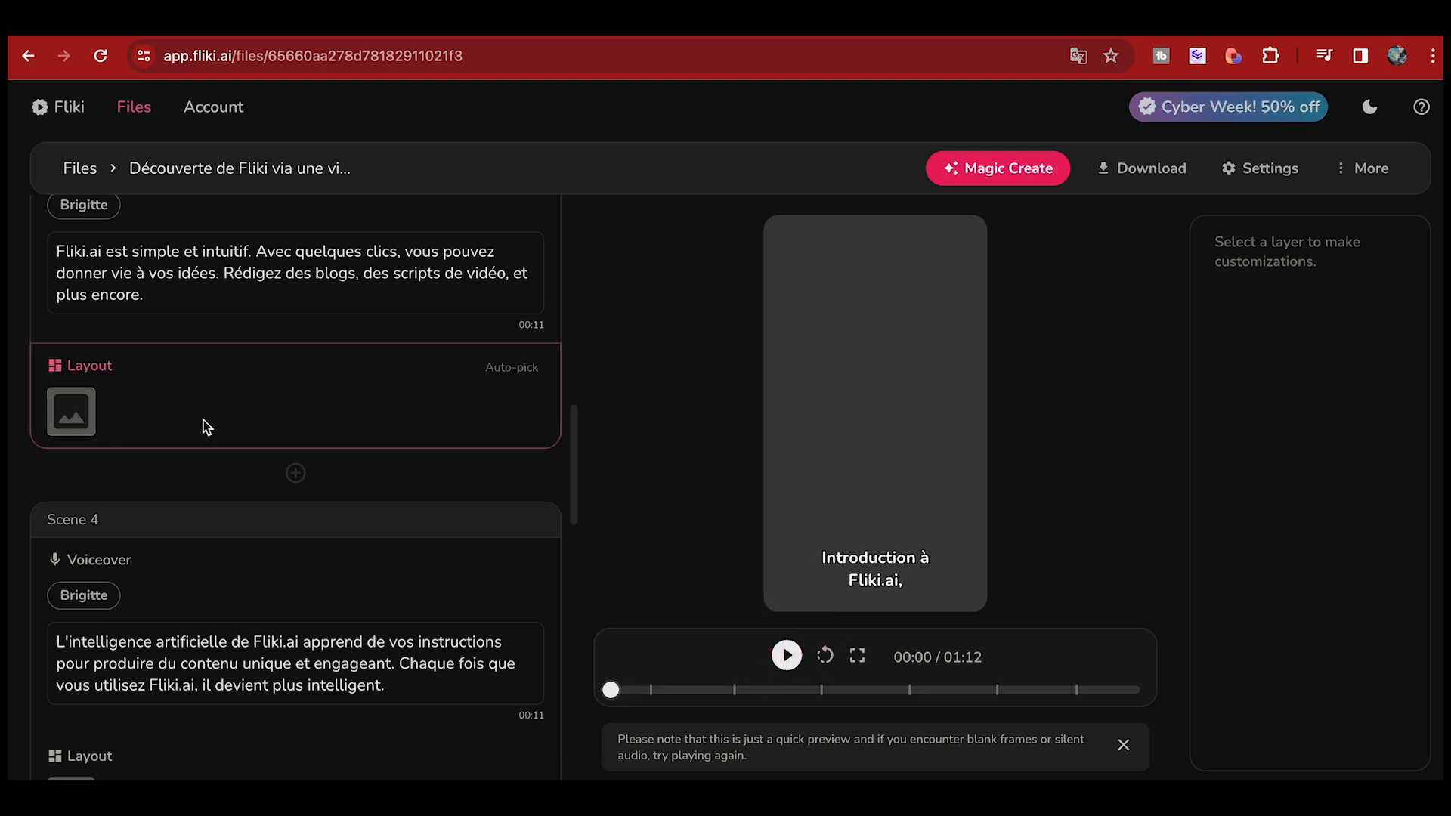
- Check the stock media library for Scene 1's layout, close it and auto-pick the scene's media instead
scroll(203, 420, "up", 12)
scroll(193, 479, "down", 2)
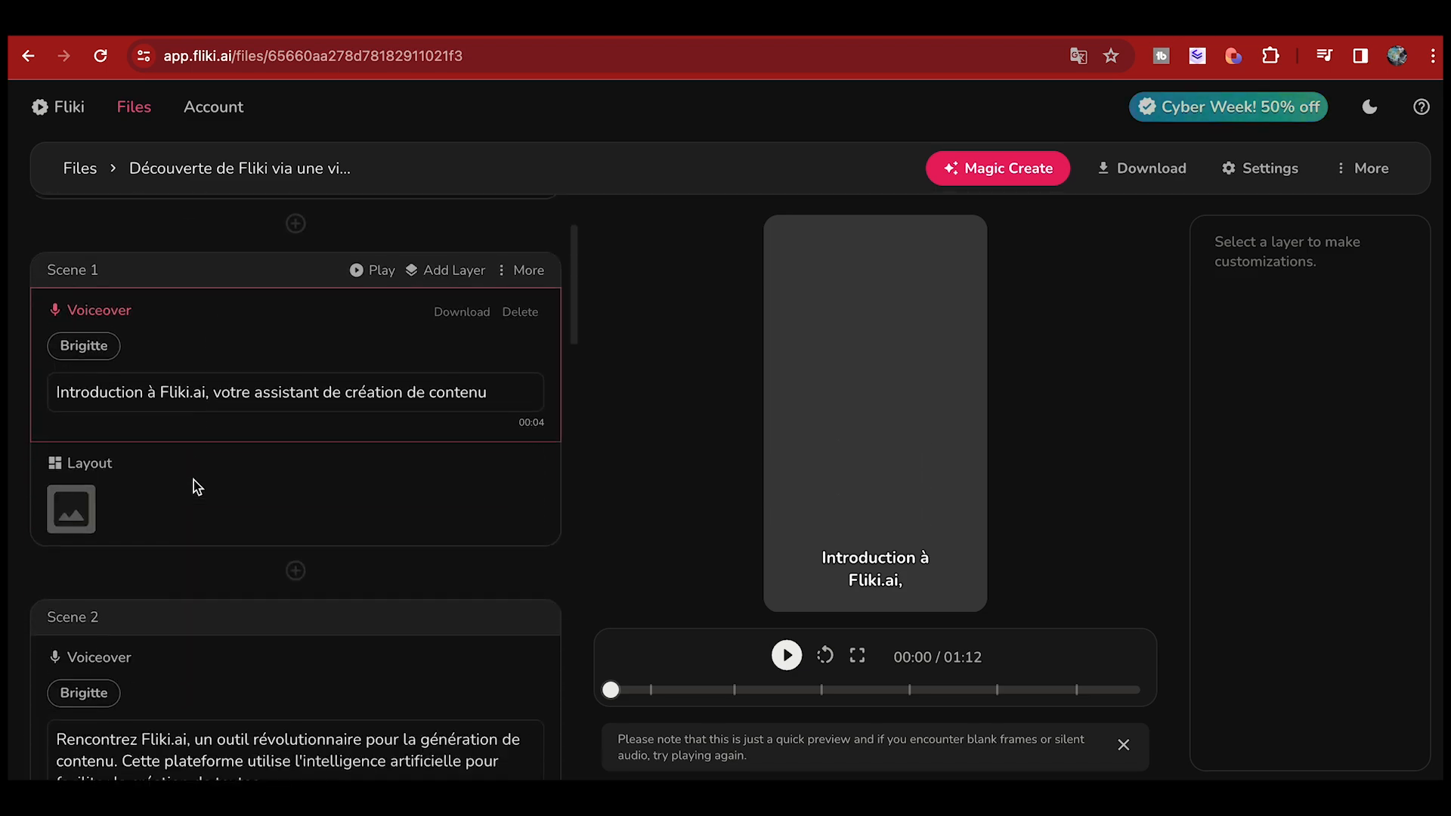
scroll(193, 479, "down", 1)
left_click(76, 448)
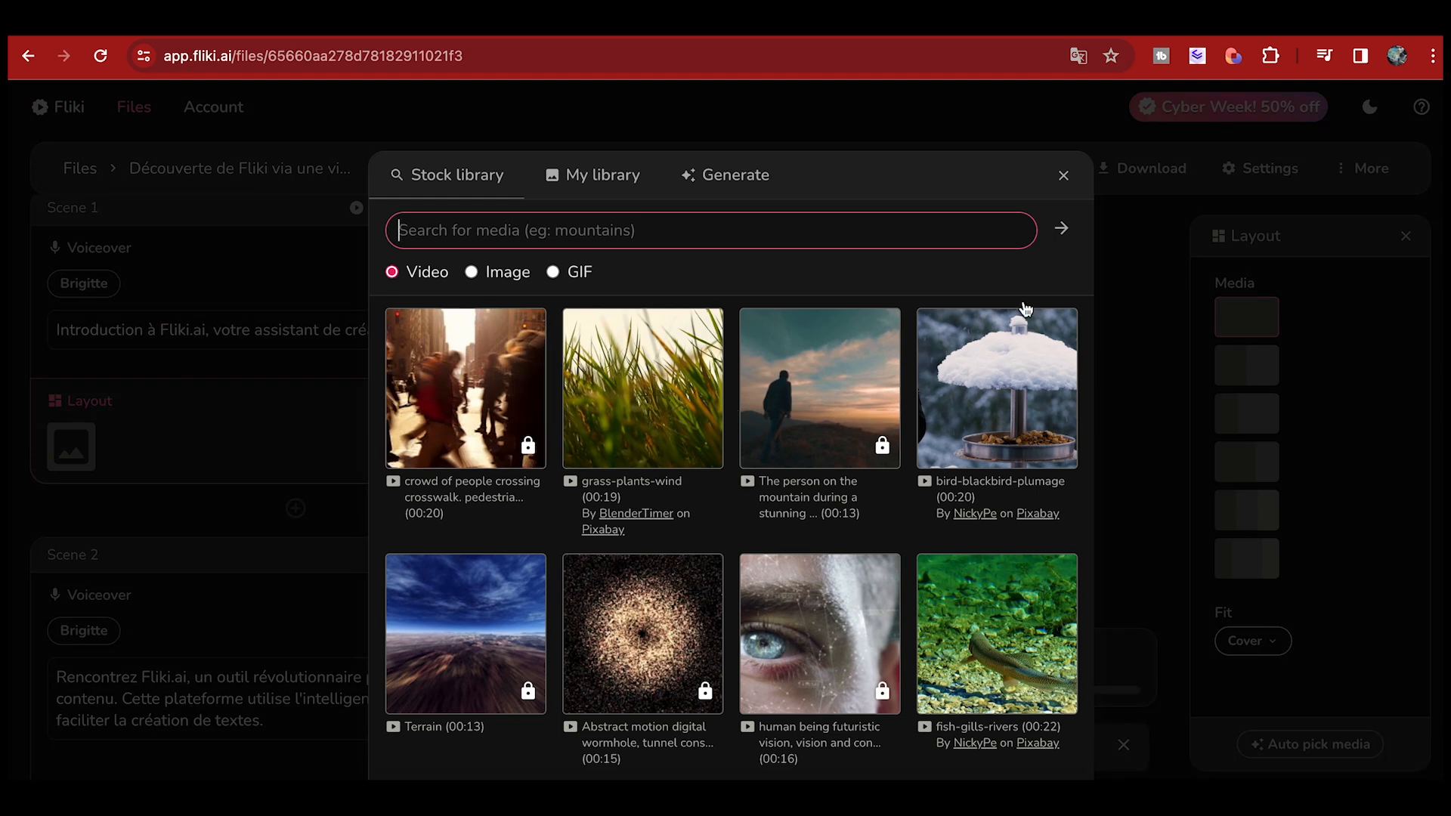
left_click(1063, 175)
left_click(520, 408)
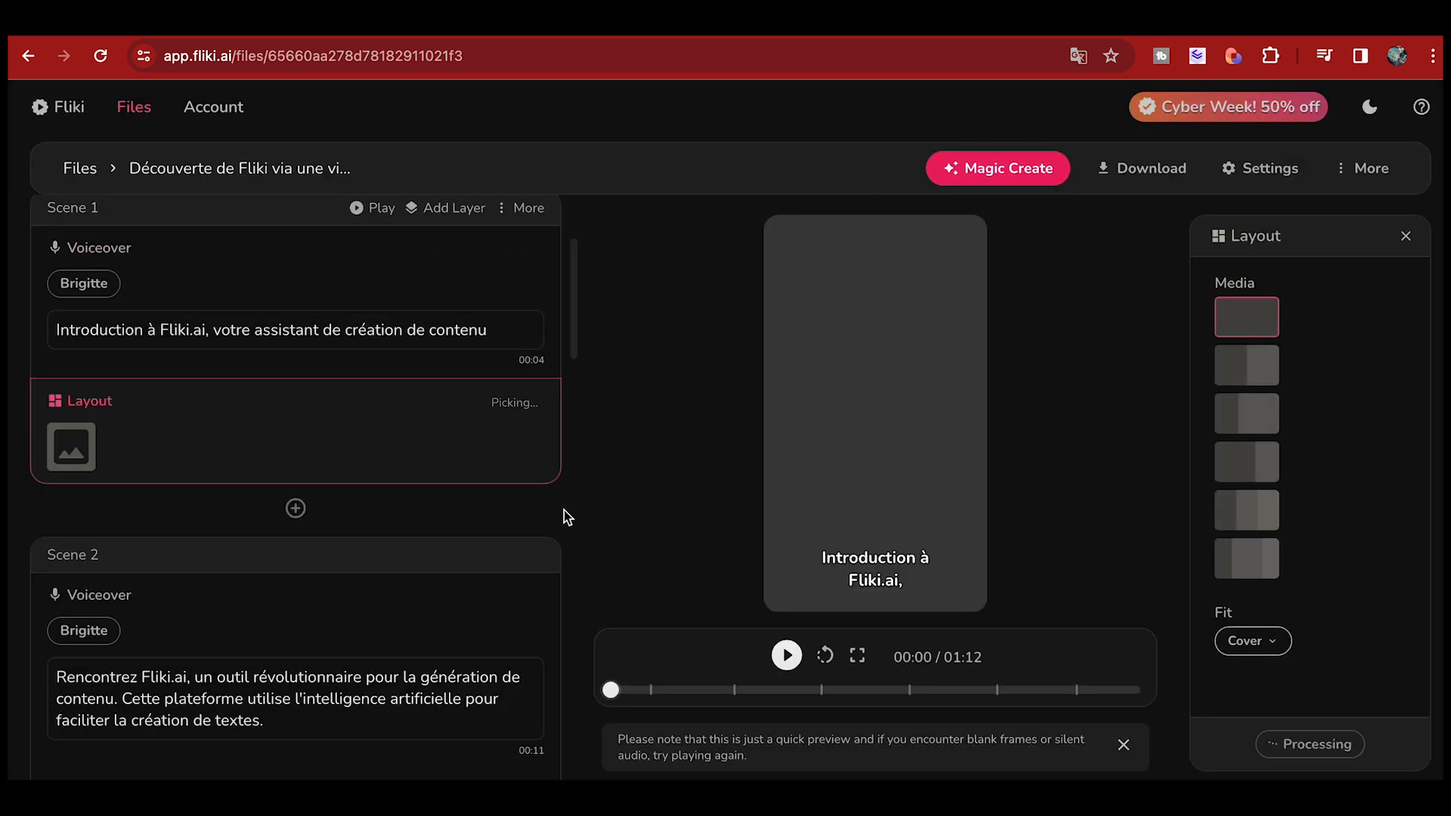
- Auto-pick the layout media for Scene 2
scroll(564, 510, "down", 1)
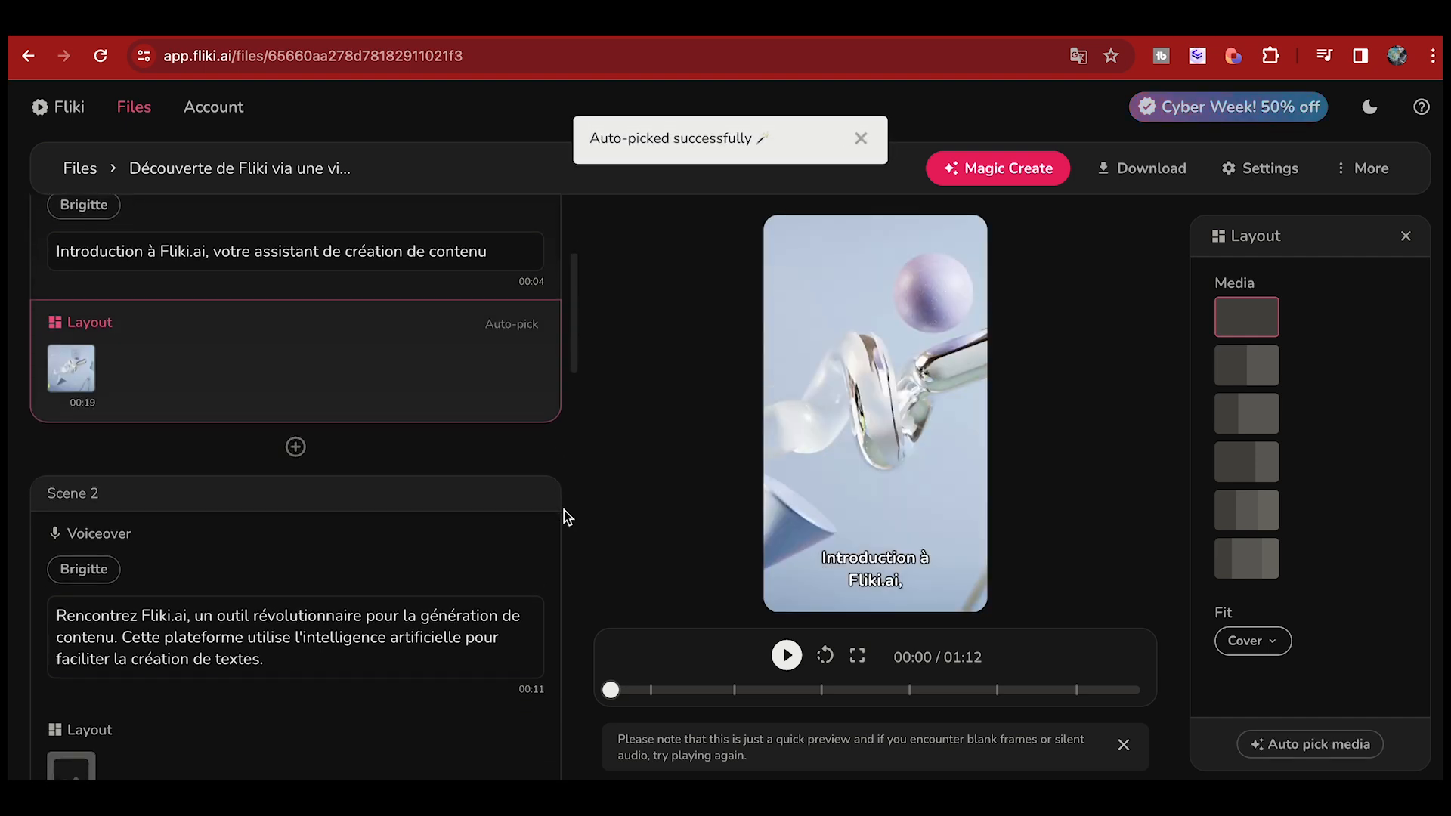
scroll(563, 510, "down", 3)
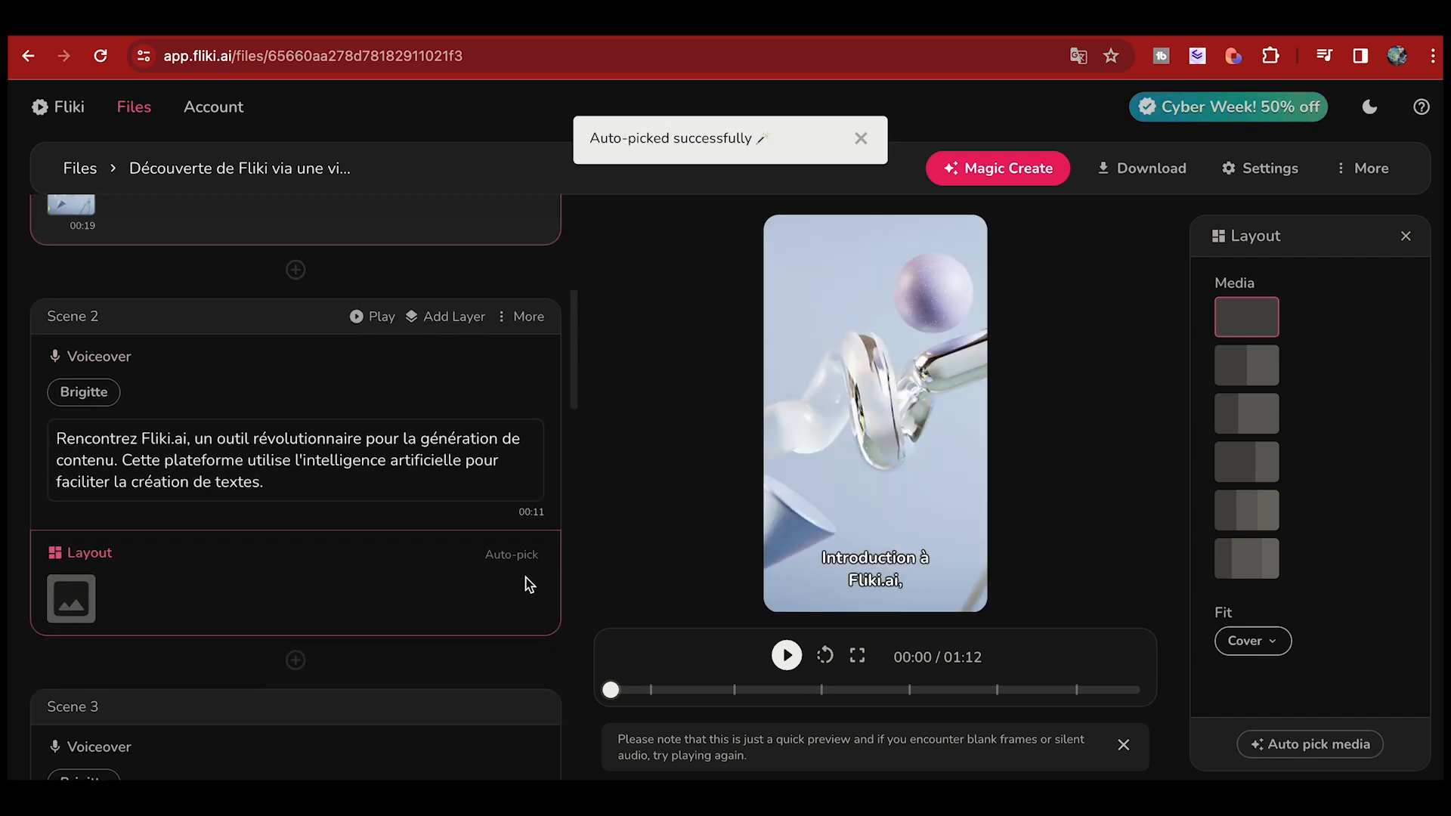
left_click(512, 556)
scroll(568, 599, "down", 1)
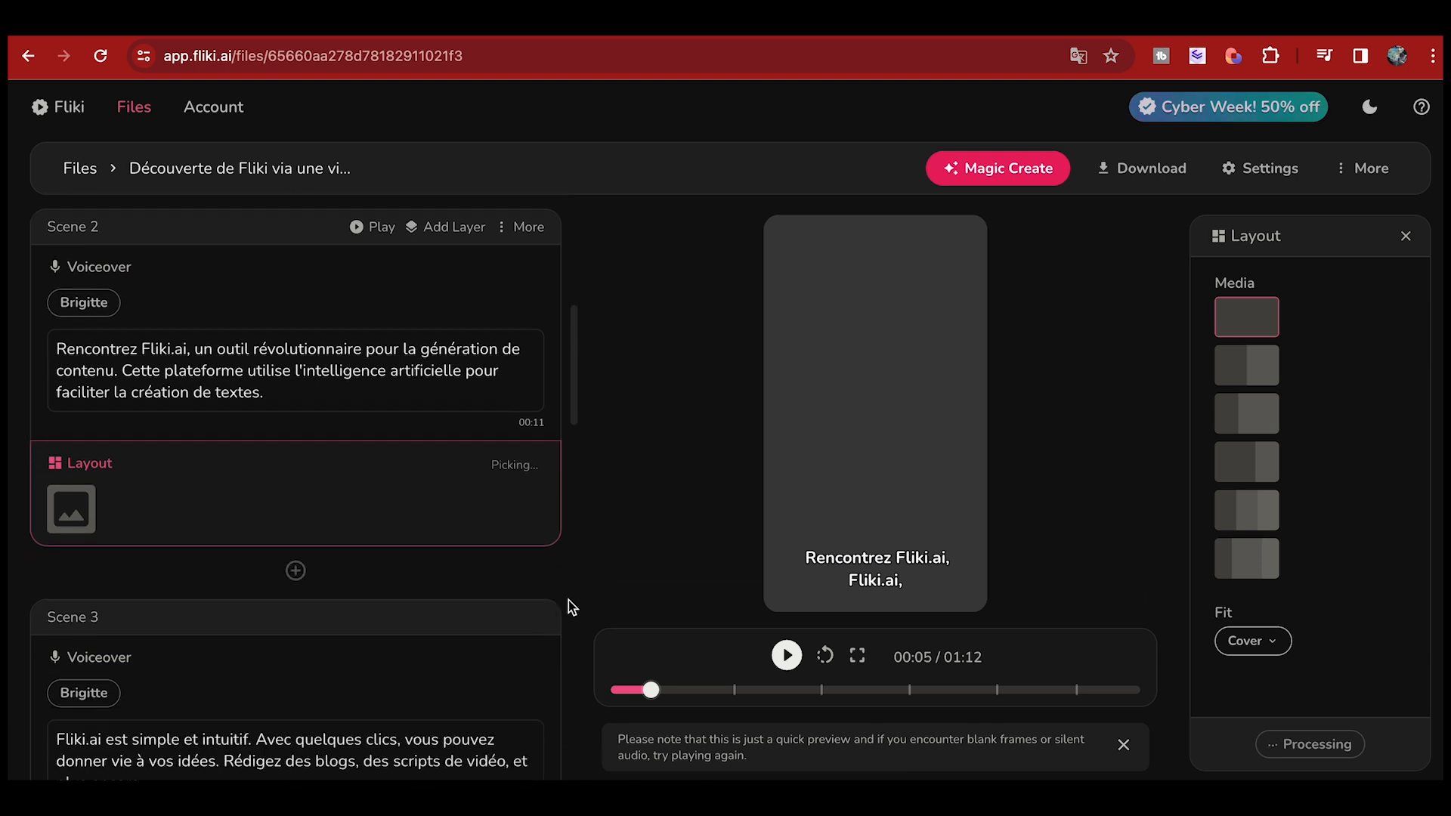
- Auto-pick the layout media for Scene 3, Scene 4 and Scene 5
scroll(569, 600, "down", 4)
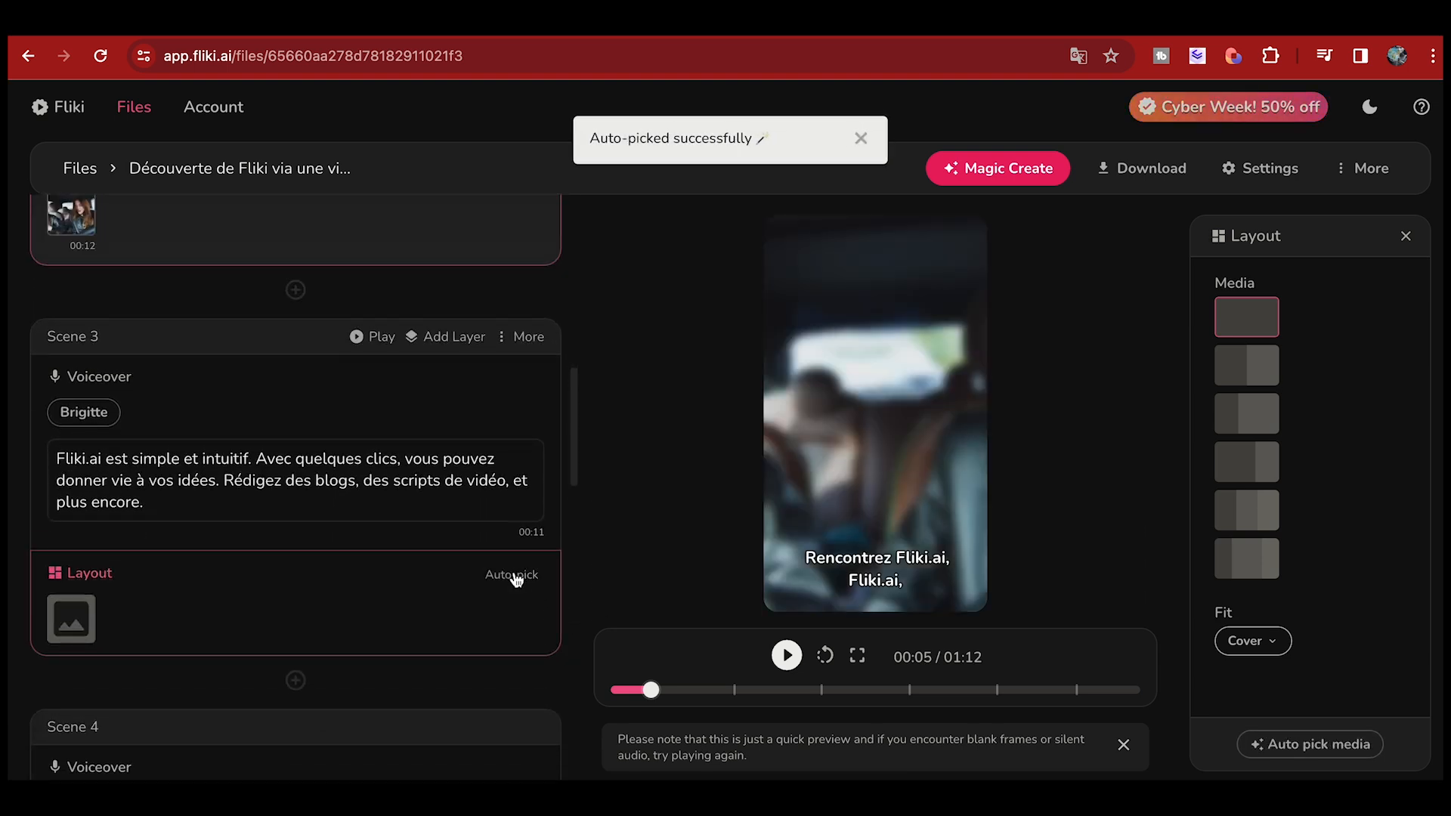
left_click(517, 577)
scroll(562, 605, "down", 4)
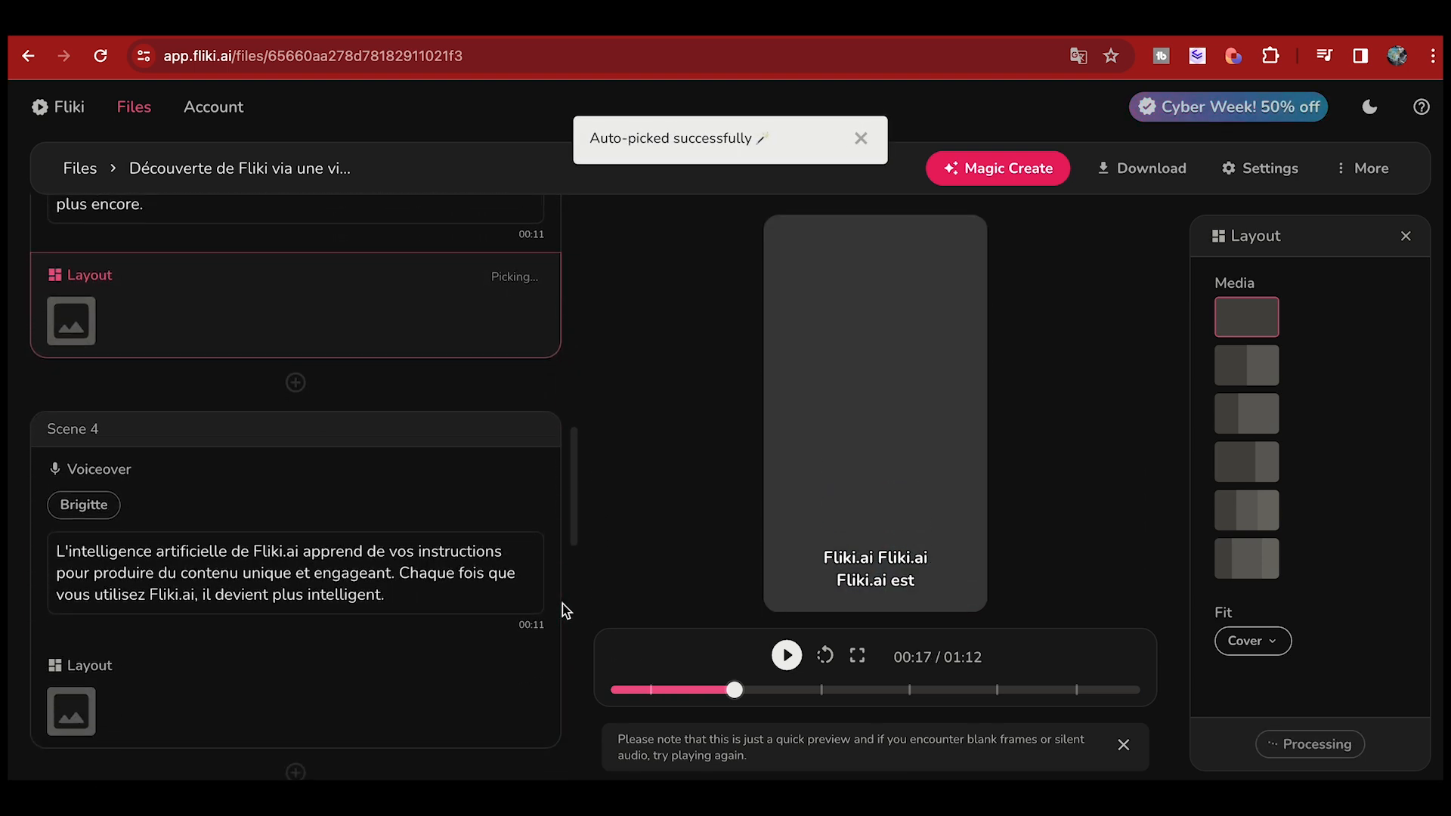
left_click(519, 686)
scroll(569, 679, "down", 4)
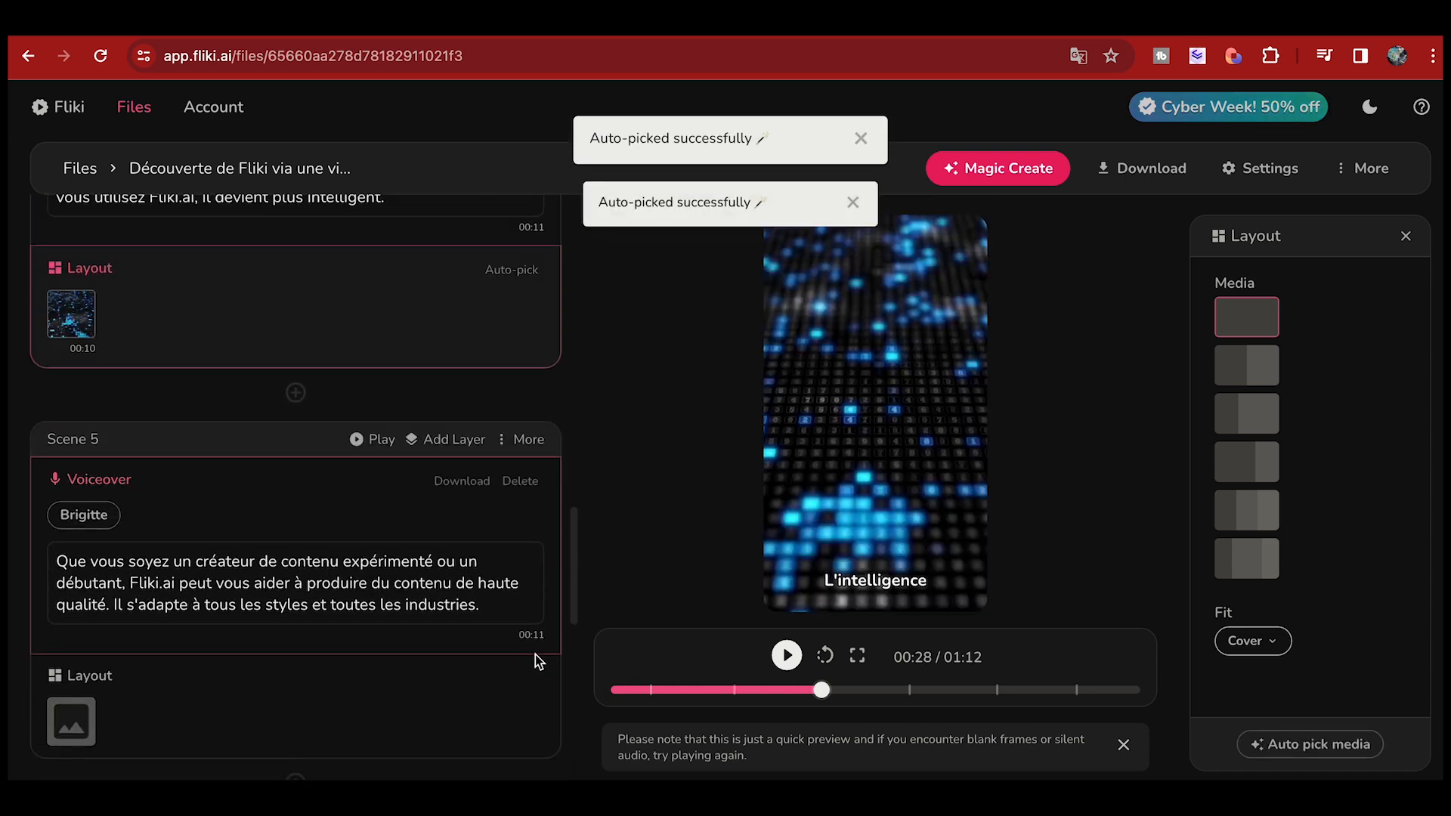
left_click(518, 677)
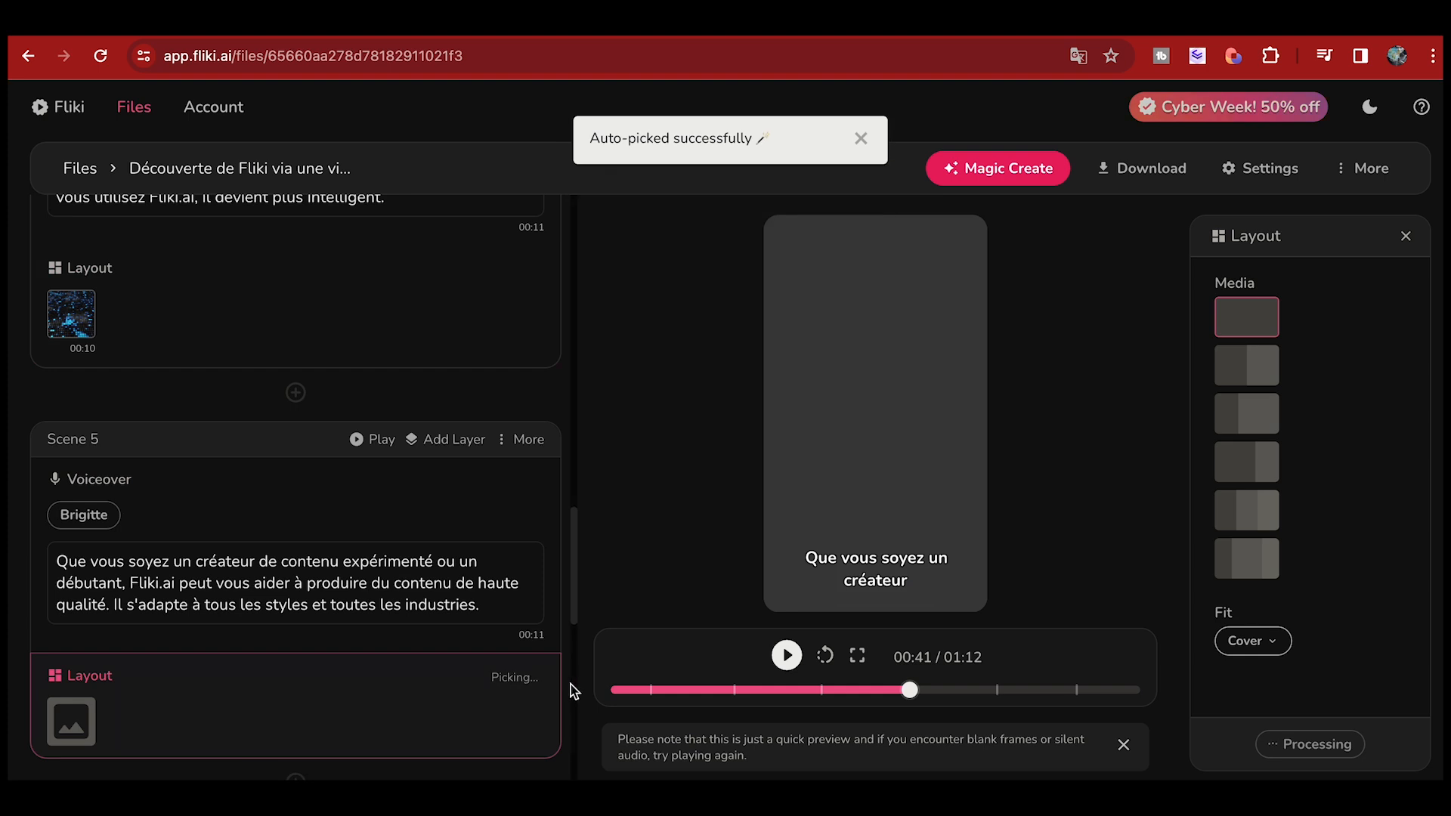
- Auto-pick the layout media for Scene 6 and Scene 7
scroll(571, 688, "down", 5)
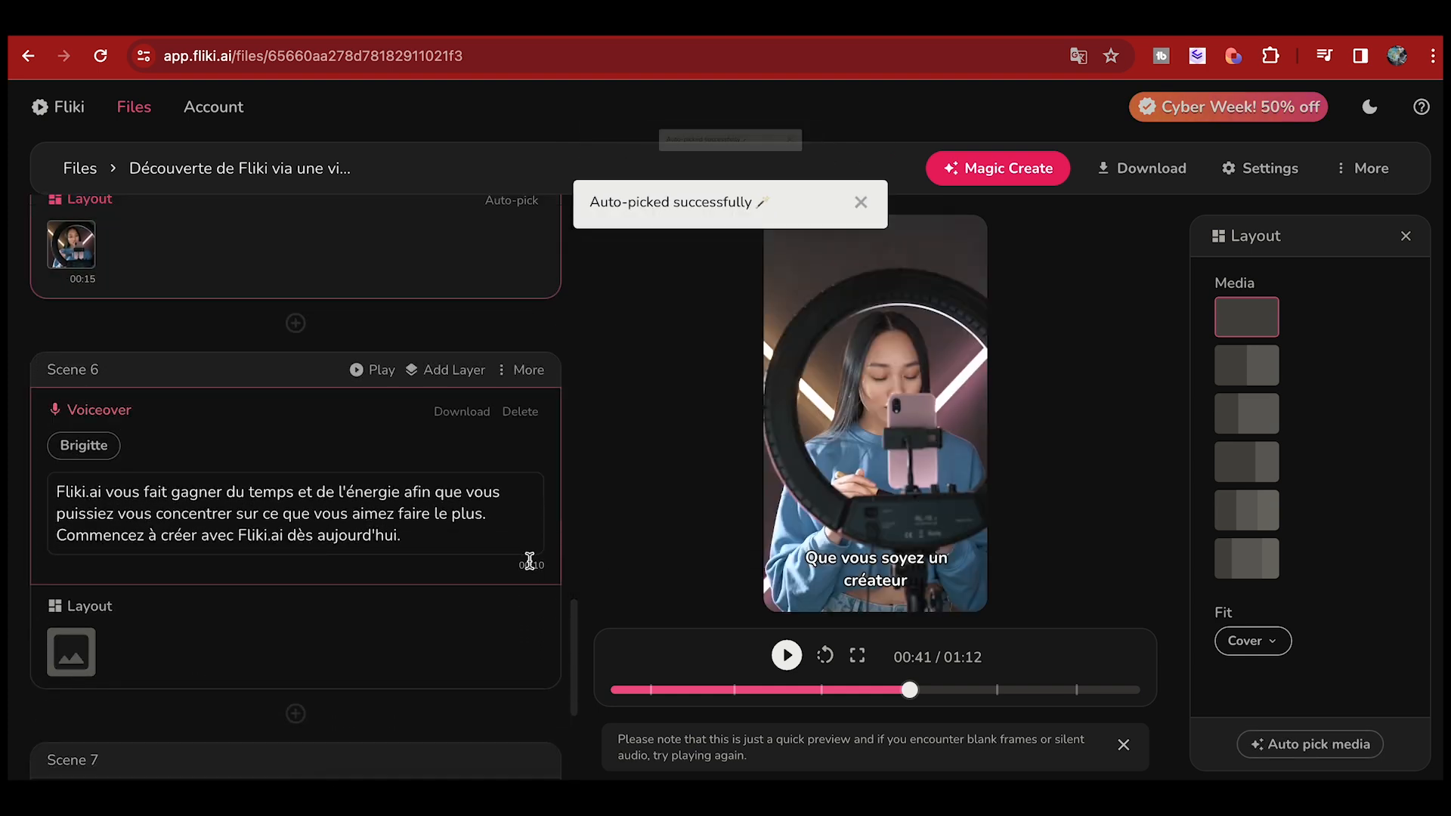
left_click(531, 609)
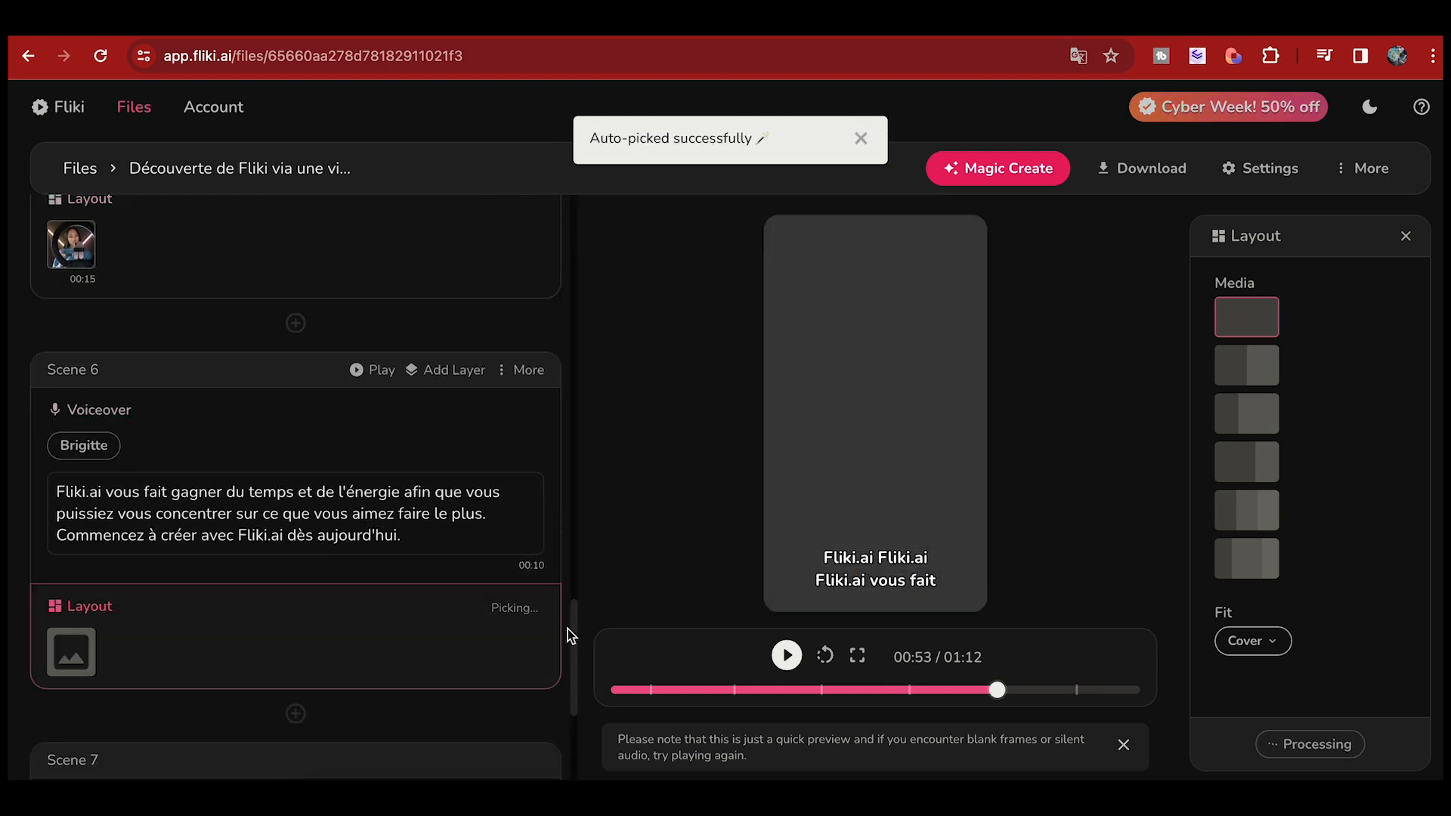
scroll(568, 632, "down", 5)
scroll(568, 632, "down", 1)
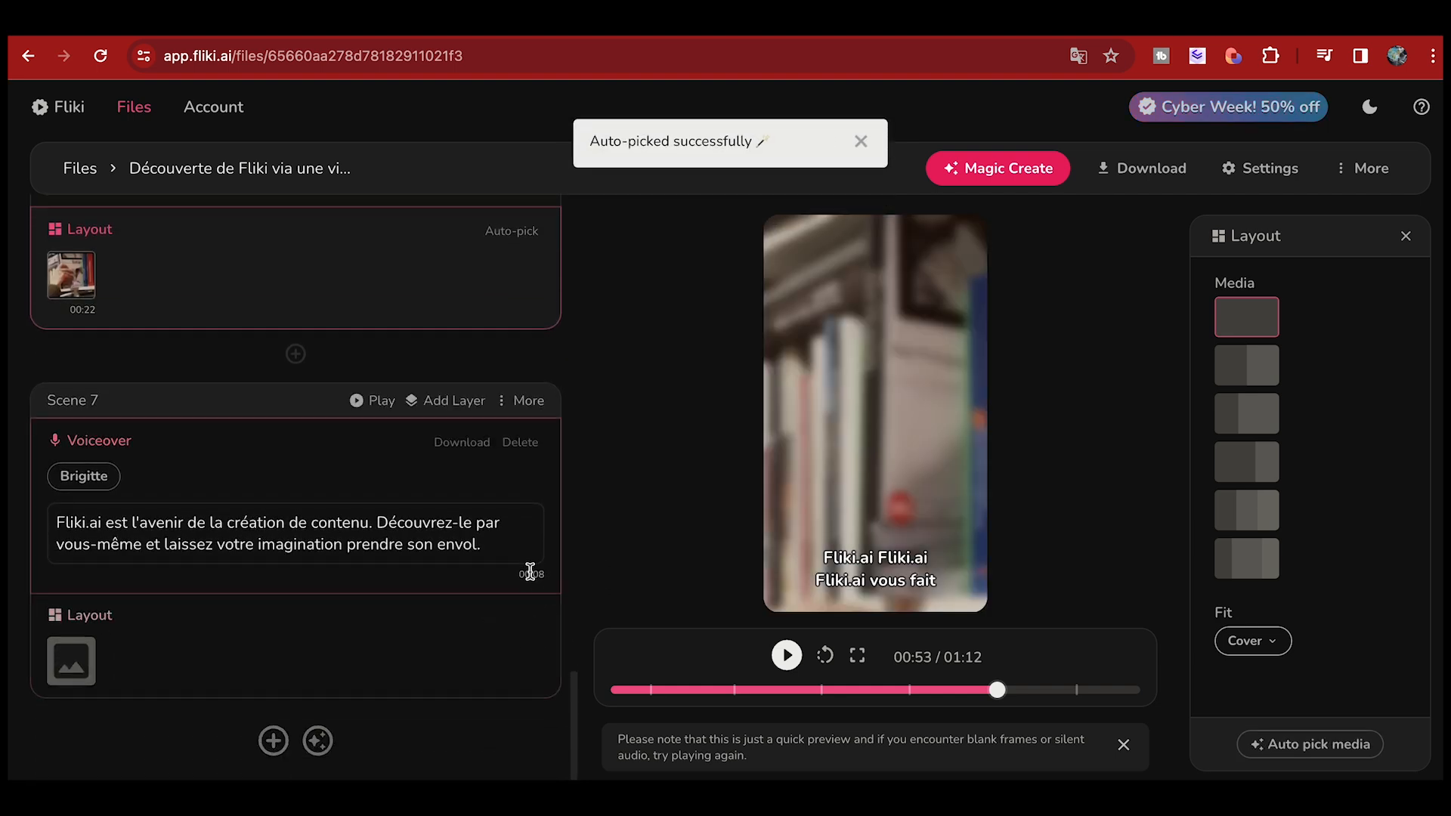
left_click(513, 618)
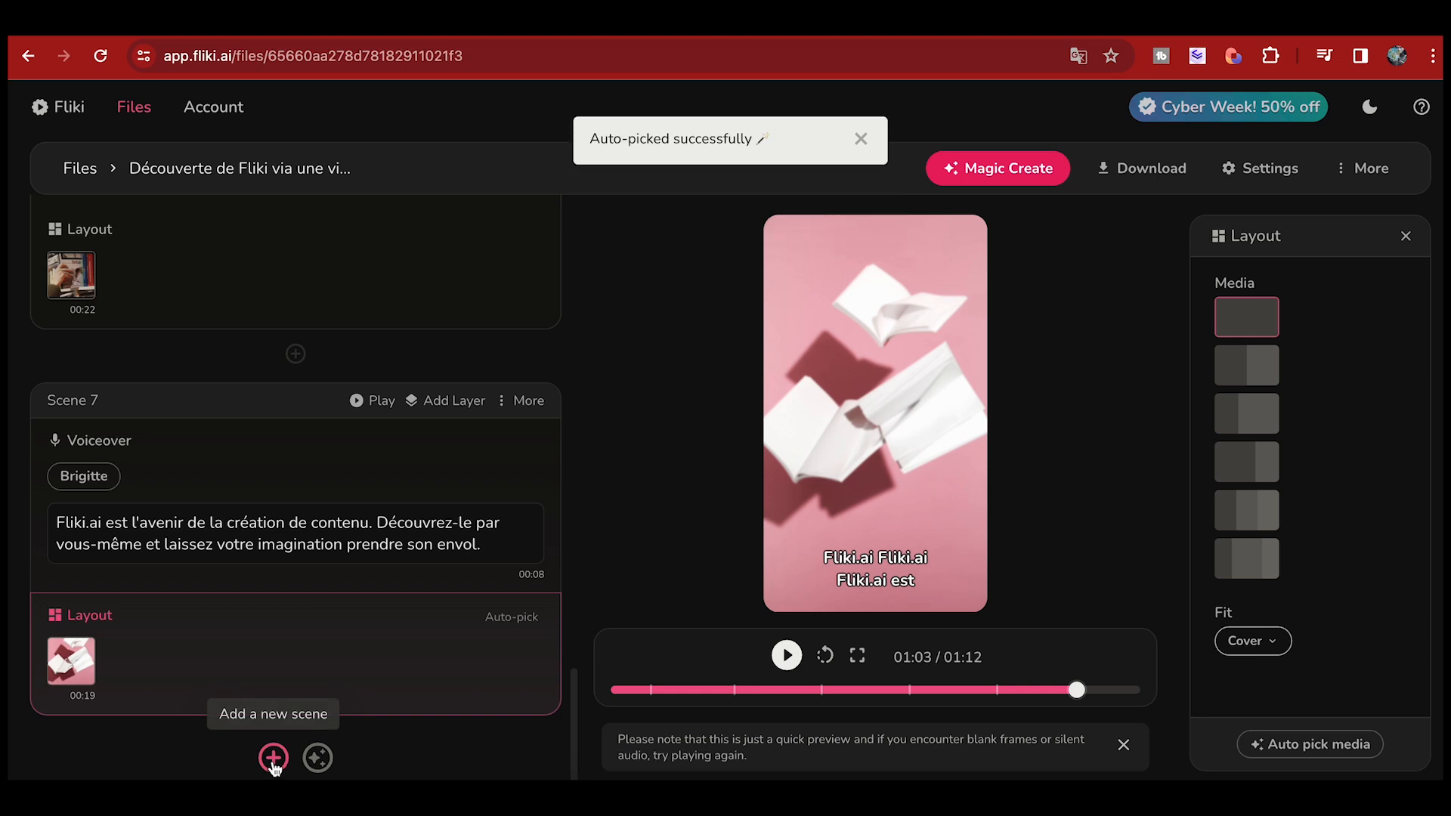
- Try to auto-generate an additional scene with AI after Scene 7
left_click(317, 758)
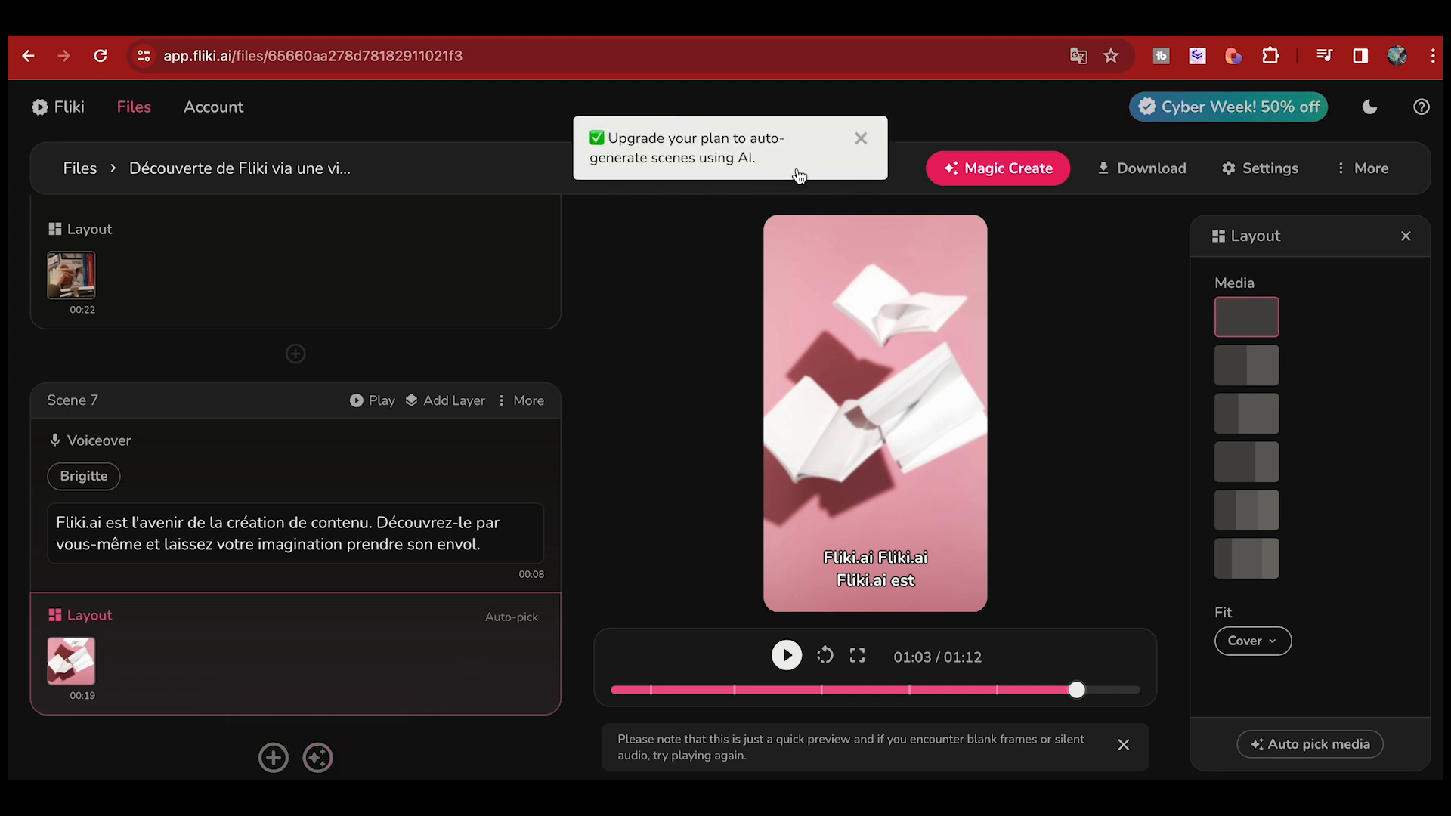
- Return the video preview to the start, play it into Scene 3 and pause it
left_click(573, 261)
scroll(451, 425, "up", 1)
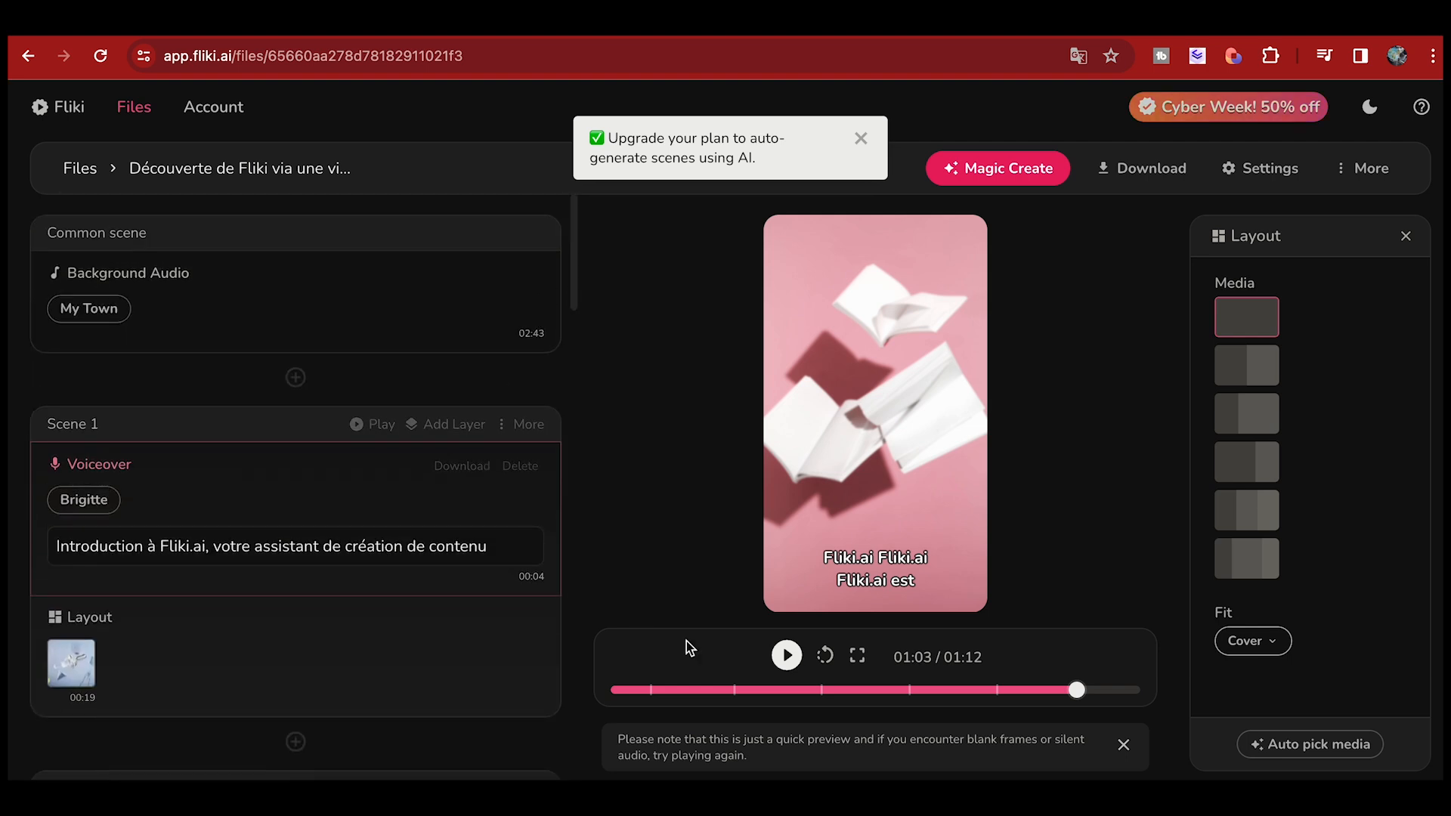
left_click_drag(1079, 693, 601, 697)
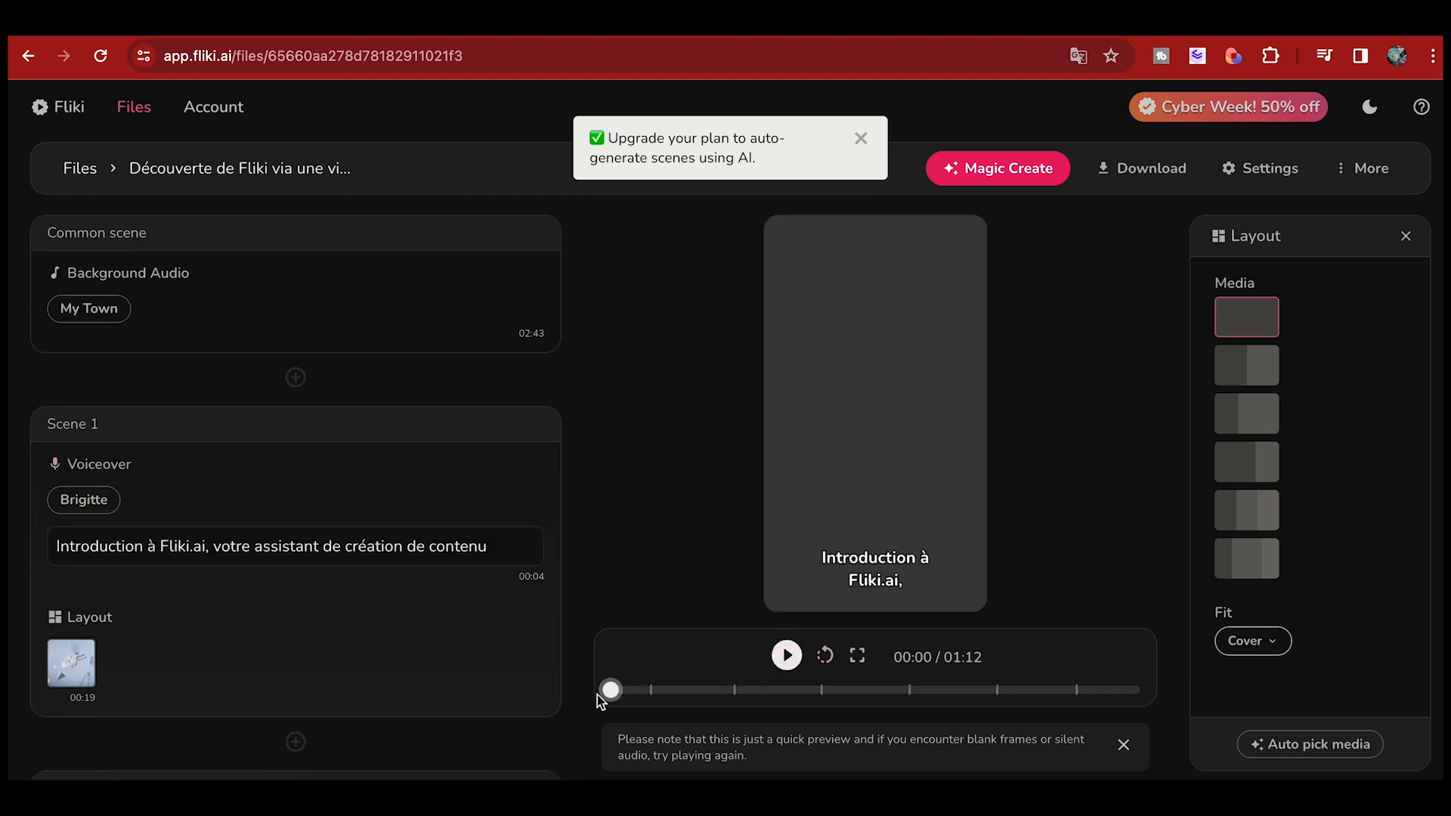
left_click(786, 655)
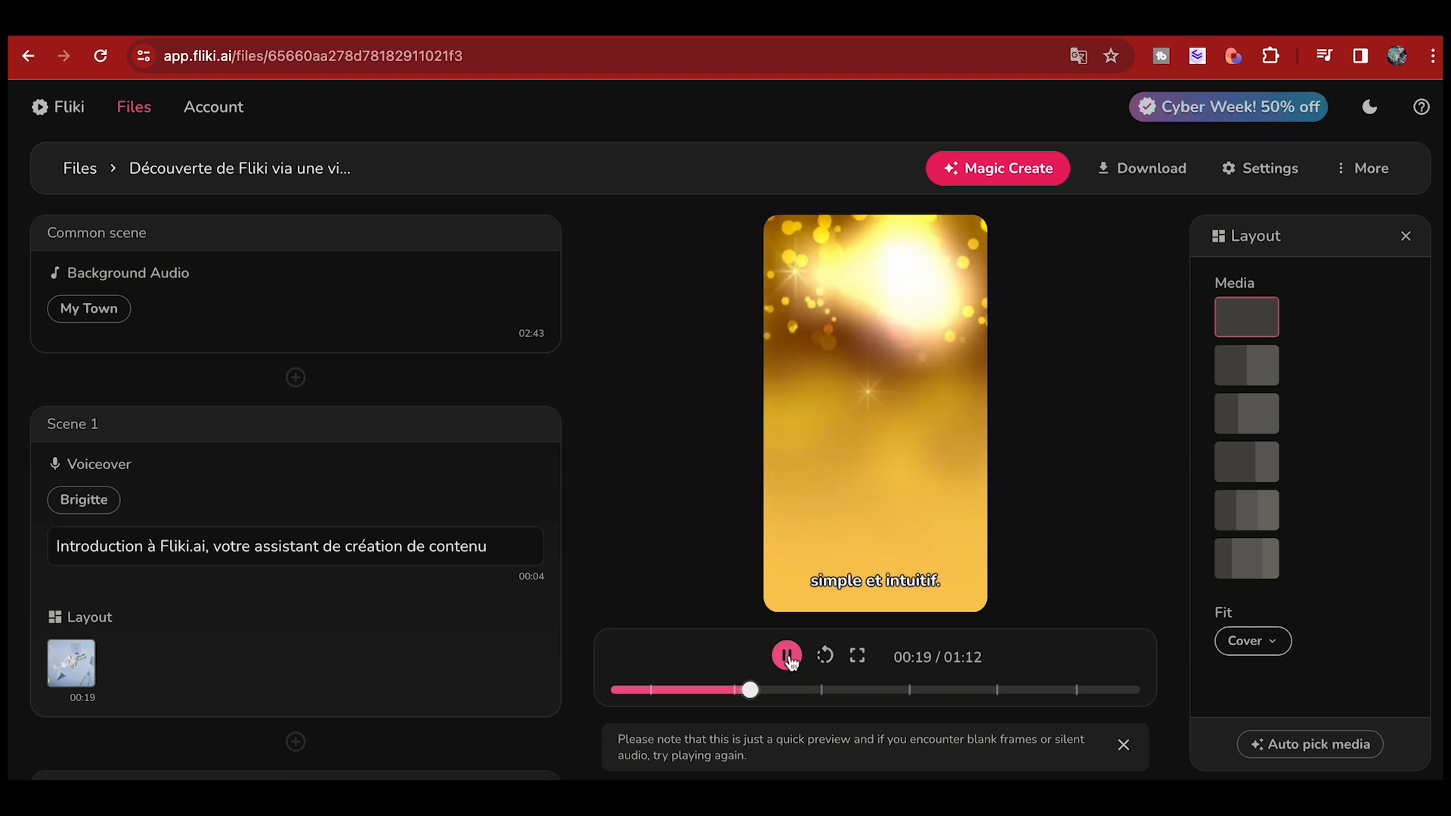
left_click(788, 655)
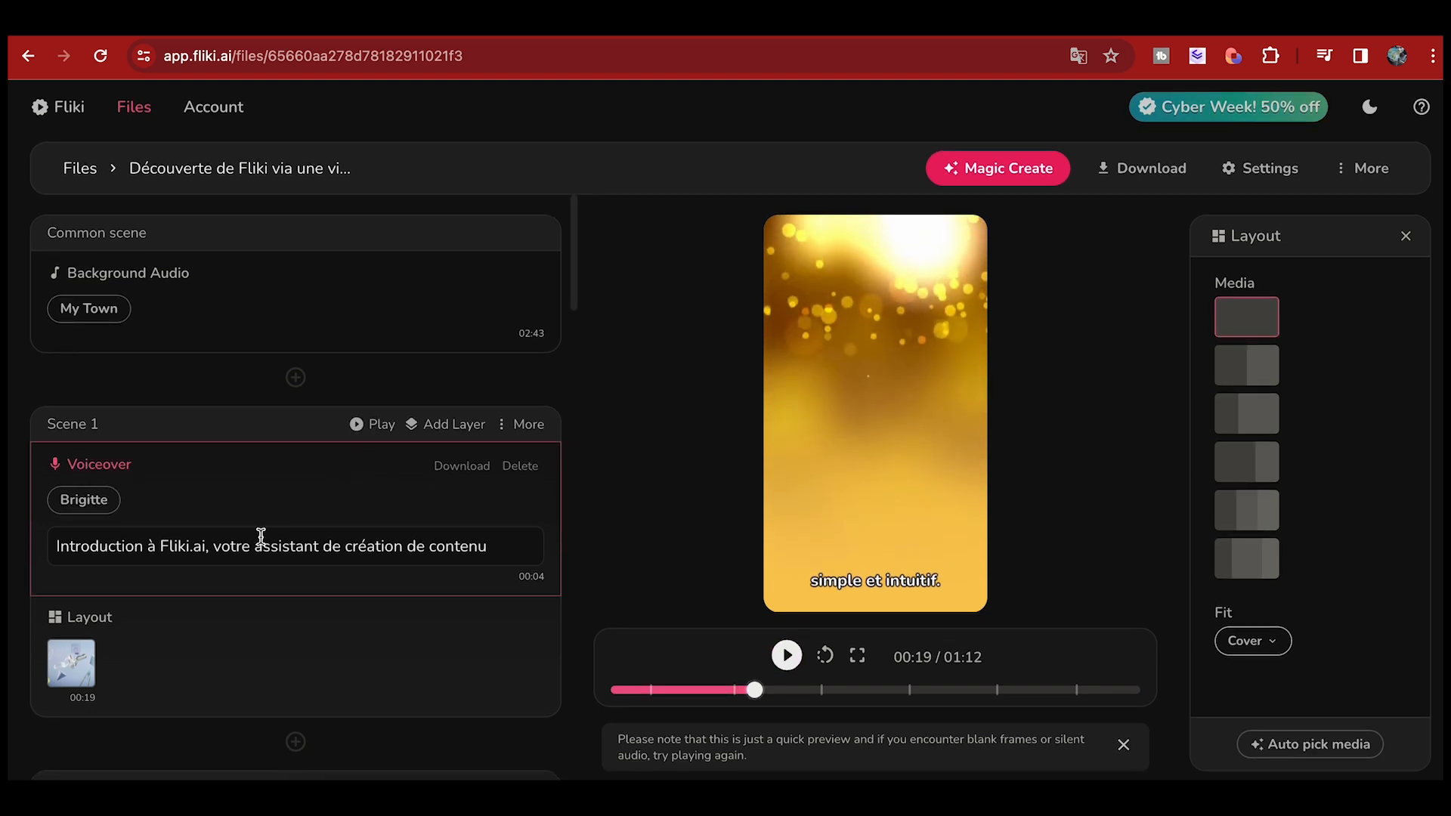
- Remove ".ai" from the Scene 1 voiceover so it reads "Introduction à Fliki, votre assistant de création de contenu"
left_click(206, 548)
key("BackSpace")
key("BackSpace")
key("BackSpace")
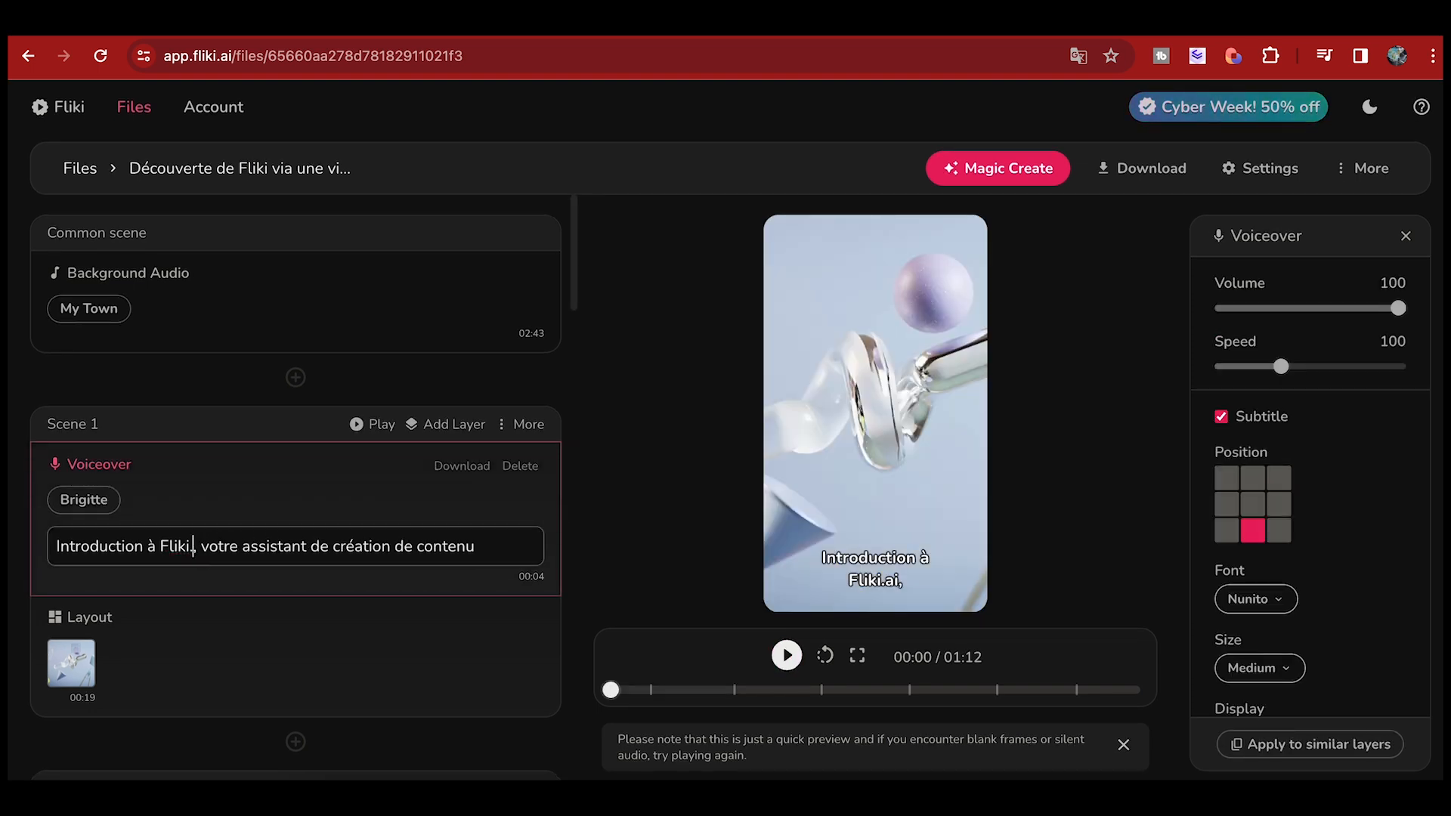
- Remove ".ai" from the Scene 2 voiceover so it begins "Rencontrez Fliki, un outil révolutionnaire"
scroll(311, 586, "down", 5)
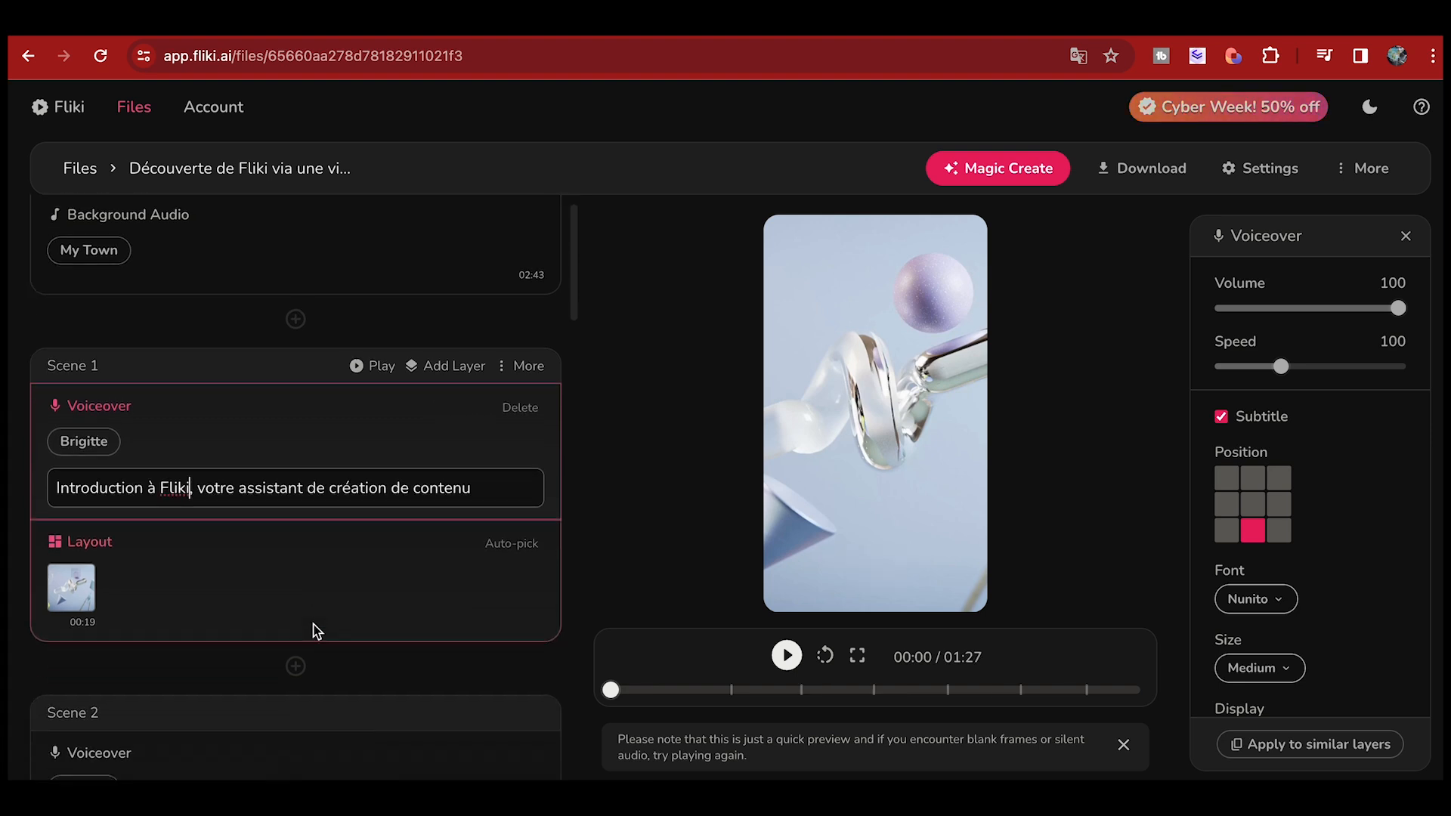
left_click_drag(190, 556, 173, 555)
key("BackSpace")
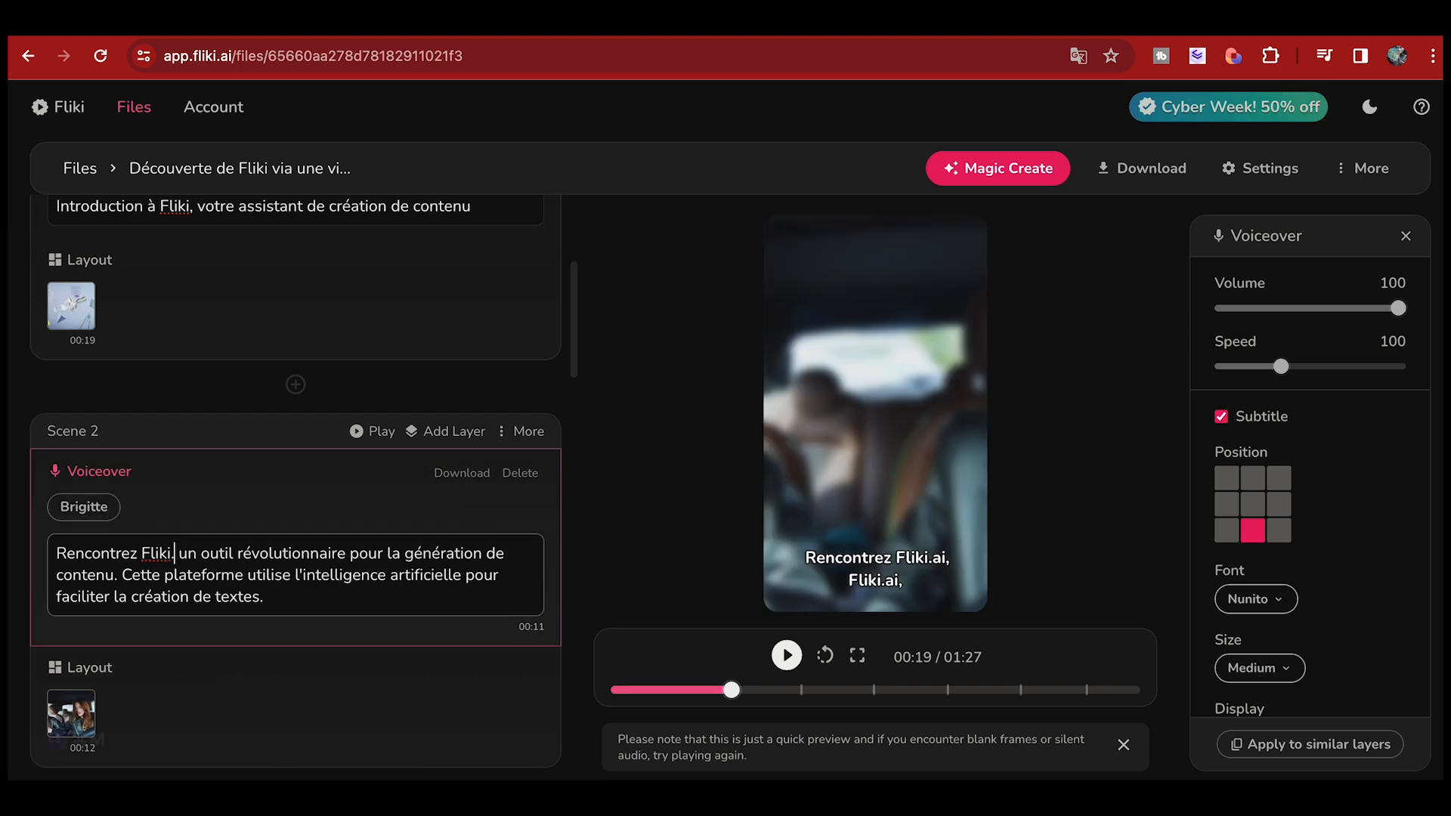
key("BackSpace")
type(",")
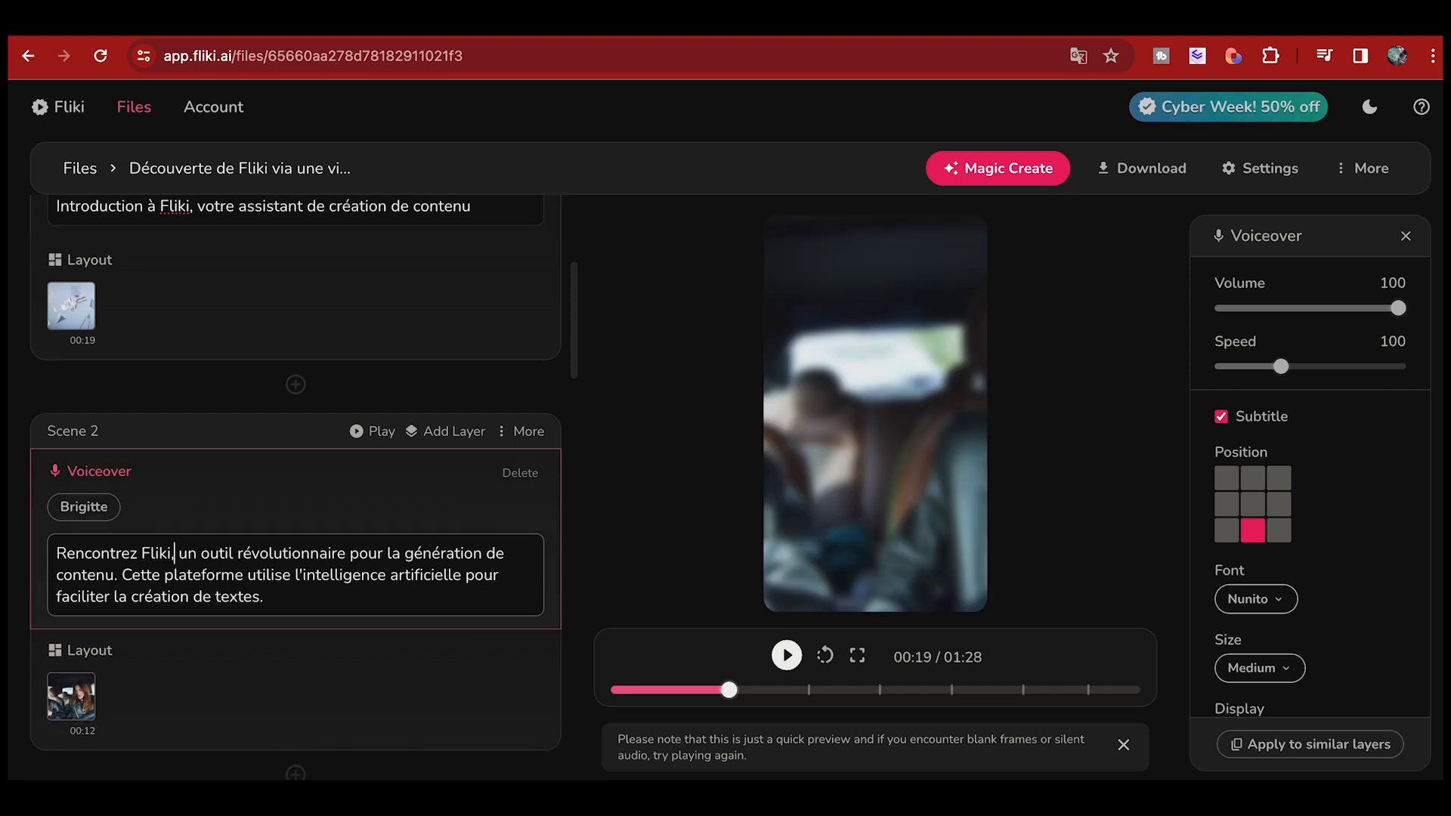
- Remove ".ai" from the Scene 3 voiceover so it begins "Fliki est simple et intuitif"
scroll(261, 652, "down", 8)
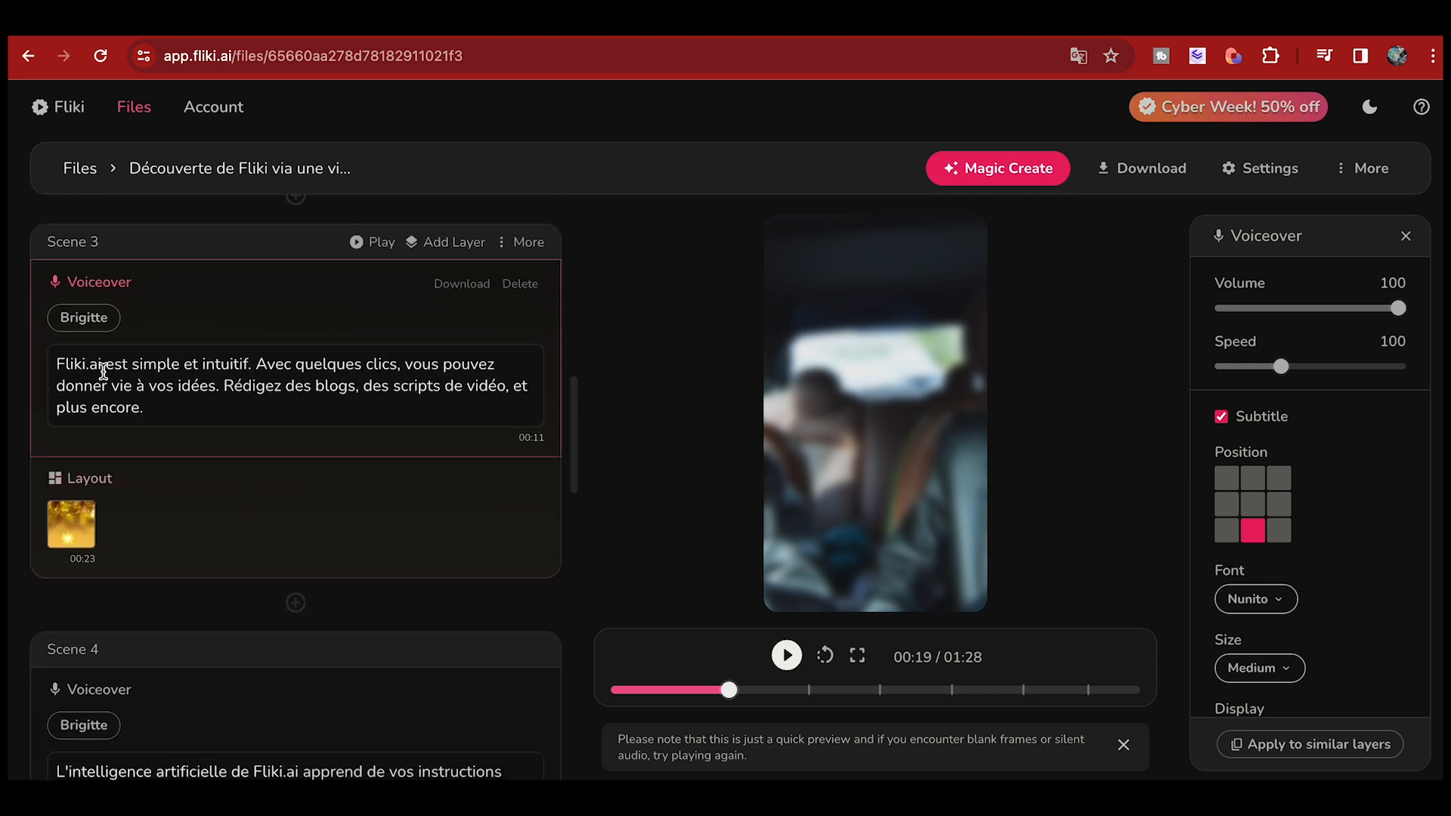
left_click_drag(106, 365, 85, 365)
key("BackSpace")
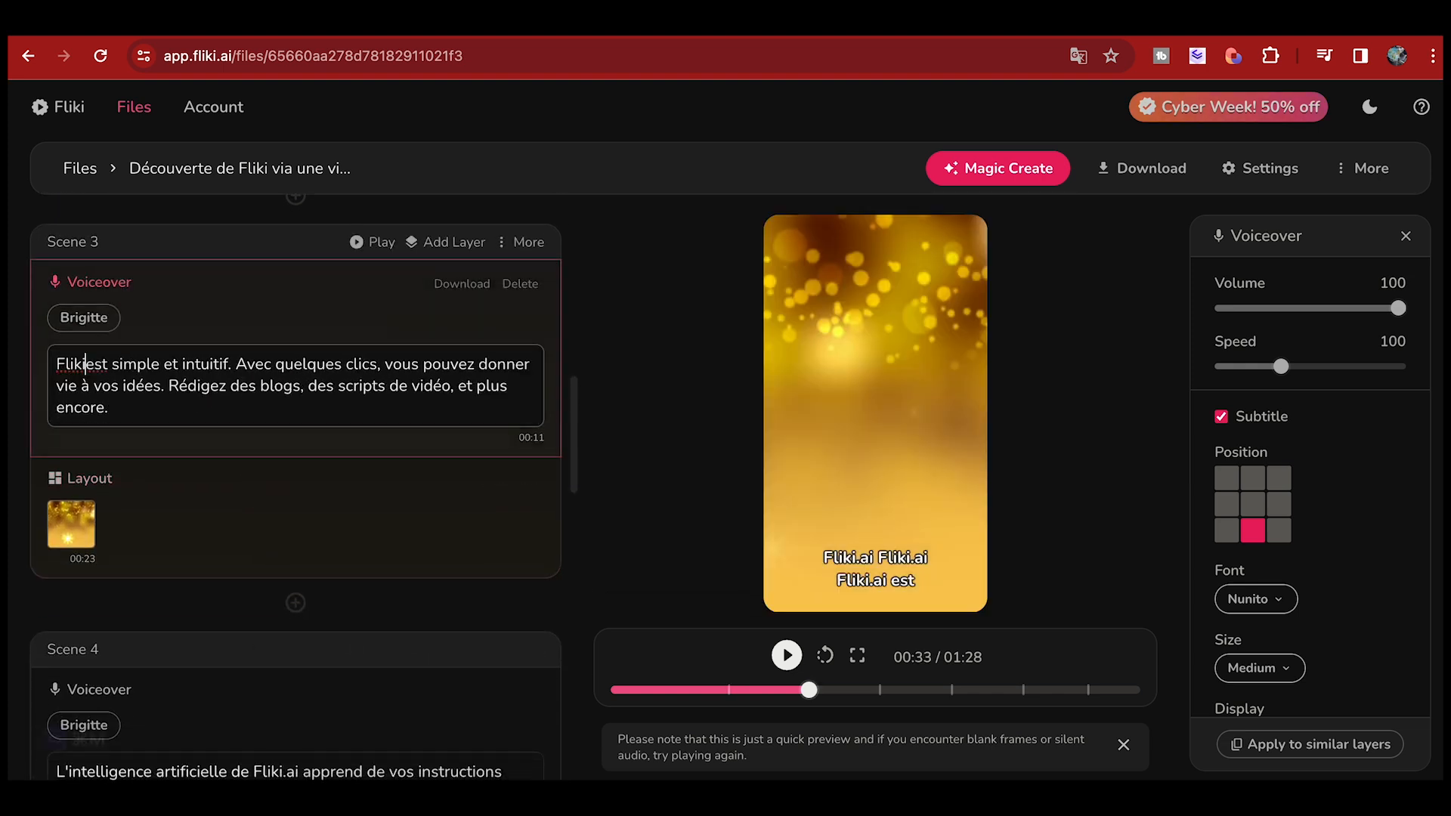
- Shorten both mentions of "Fliki.ai" in the Scene 4 voiceover to "Fliki"
scroll(231, 502, "down", 4)
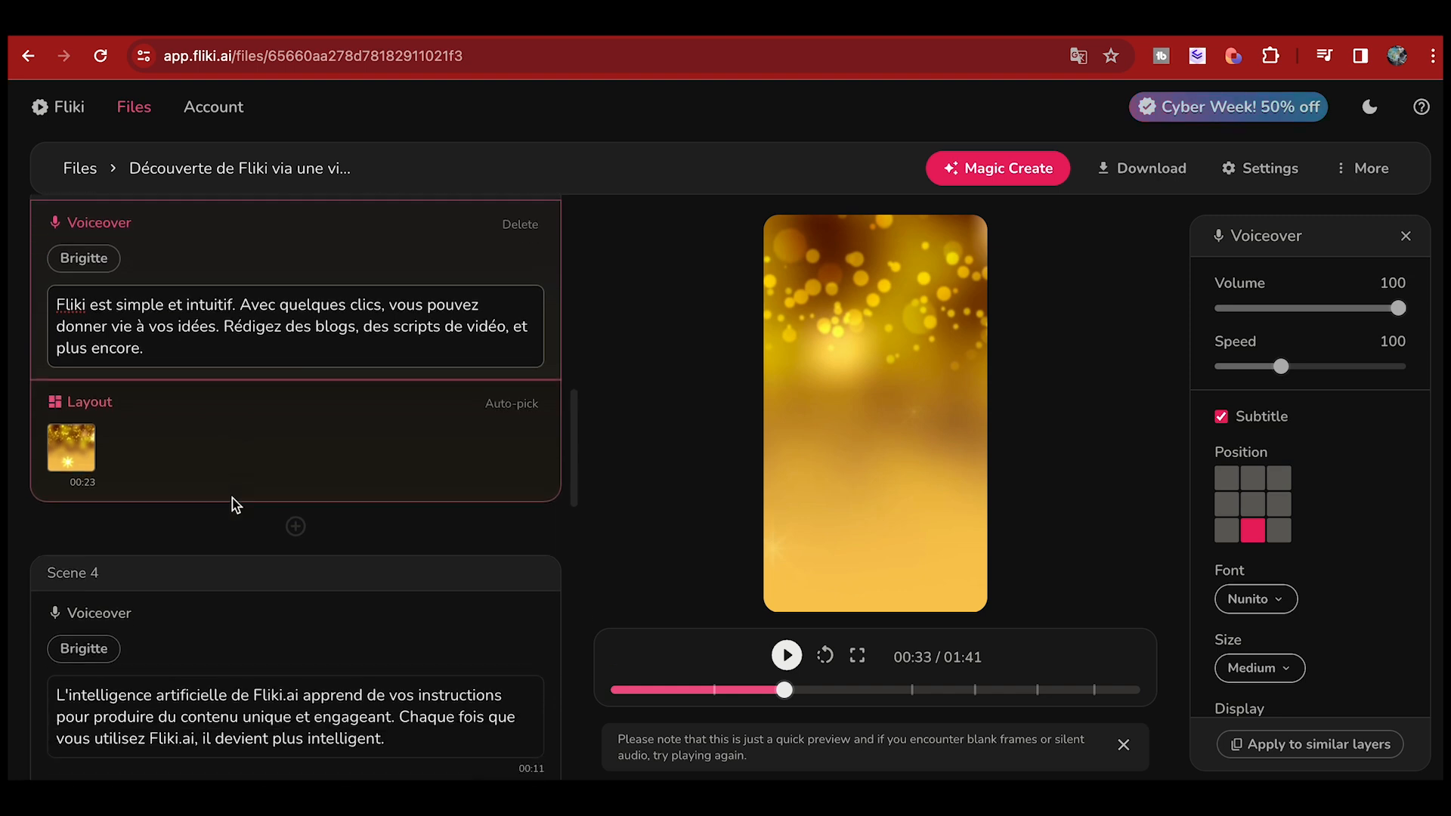
left_click_drag(304, 492, 284, 493)
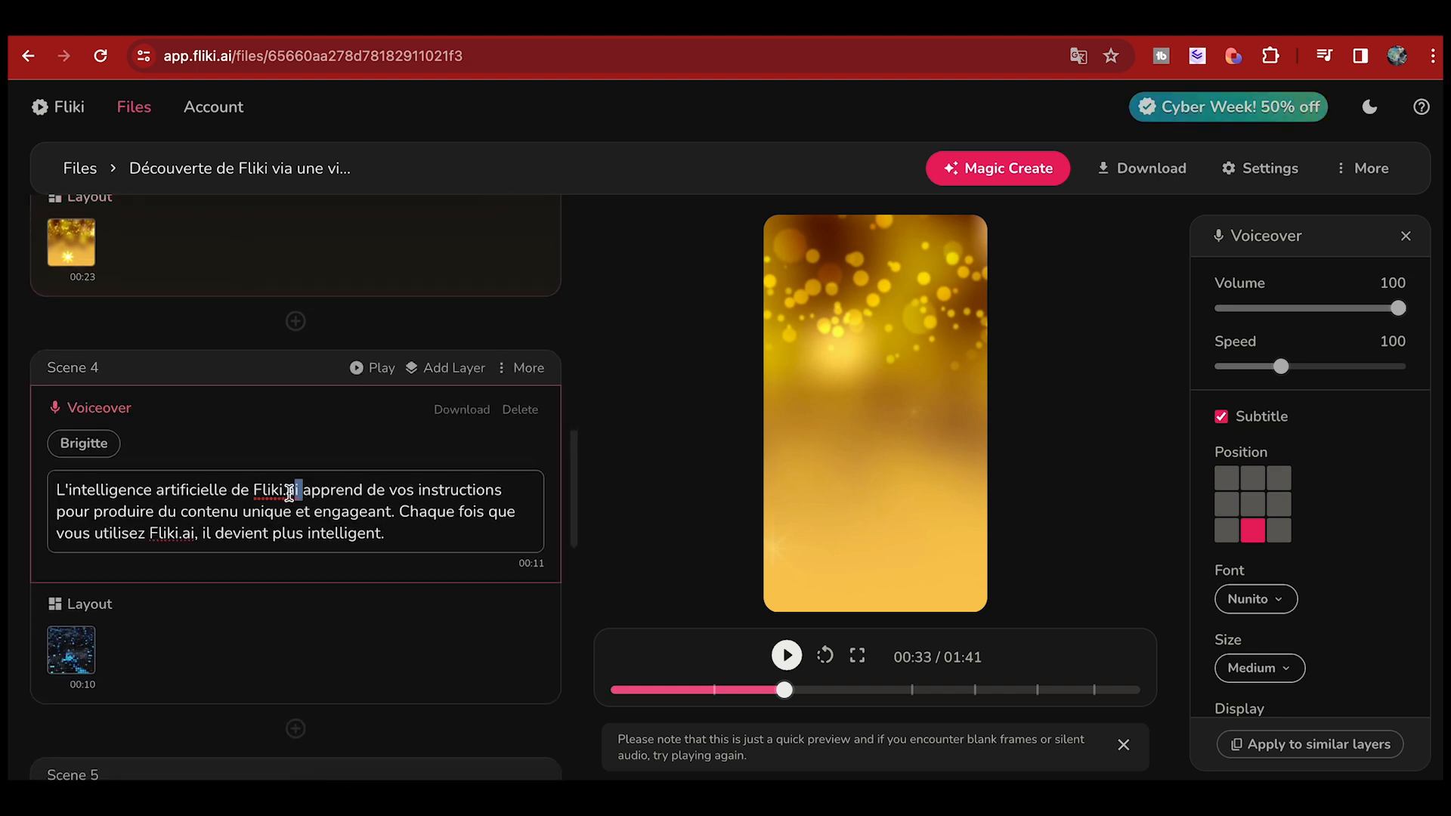
key("BackSpace")
key("BackSpace")
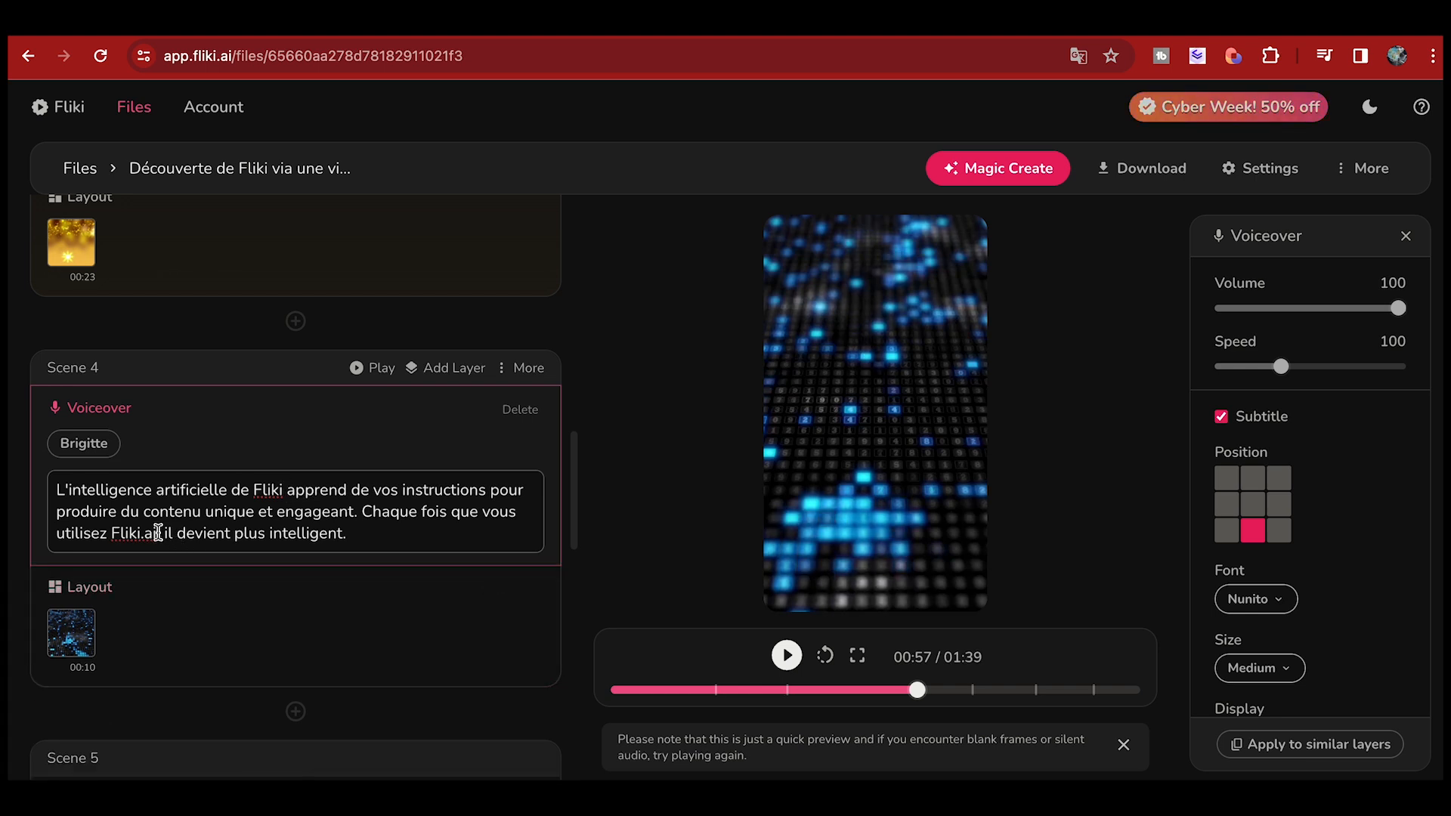
left_click_drag(159, 534, 142, 534)
key("BackSpace")
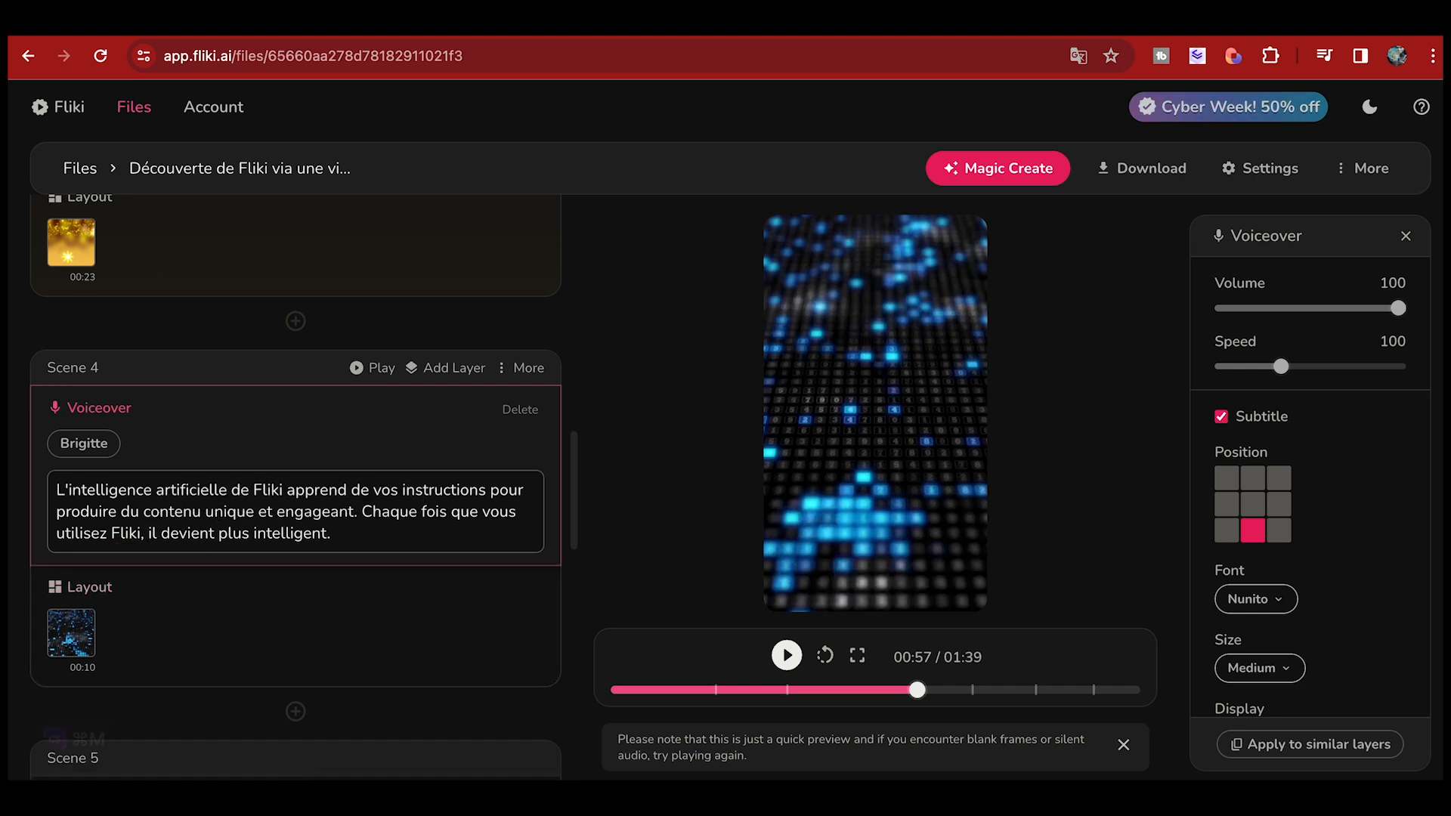
- Shorten "Fliki.ai" to "Fliki" in the Scene 5 voiceover text
scroll(227, 627, "down", 5)
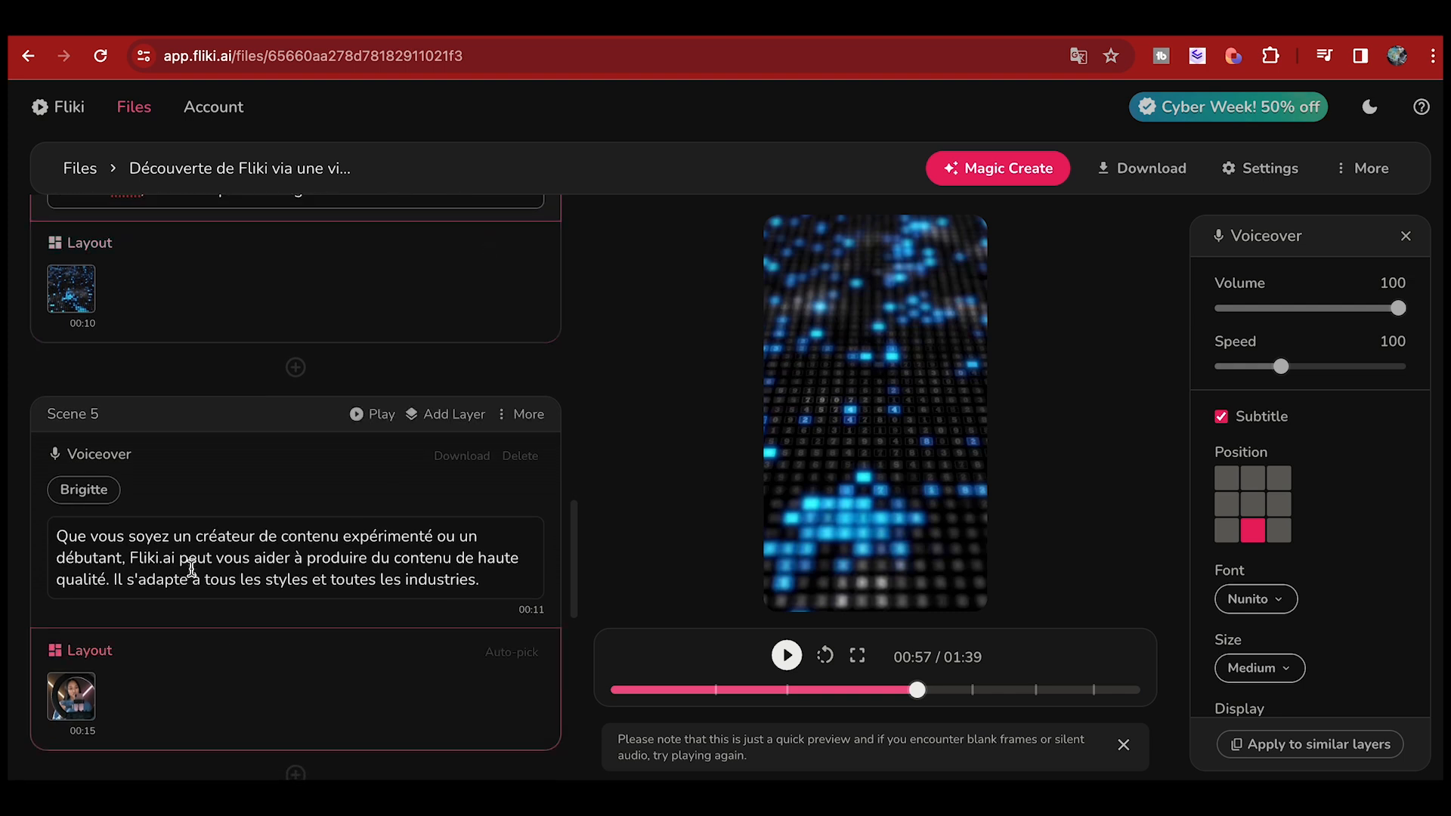
left_click_drag(177, 558, 159, 558)
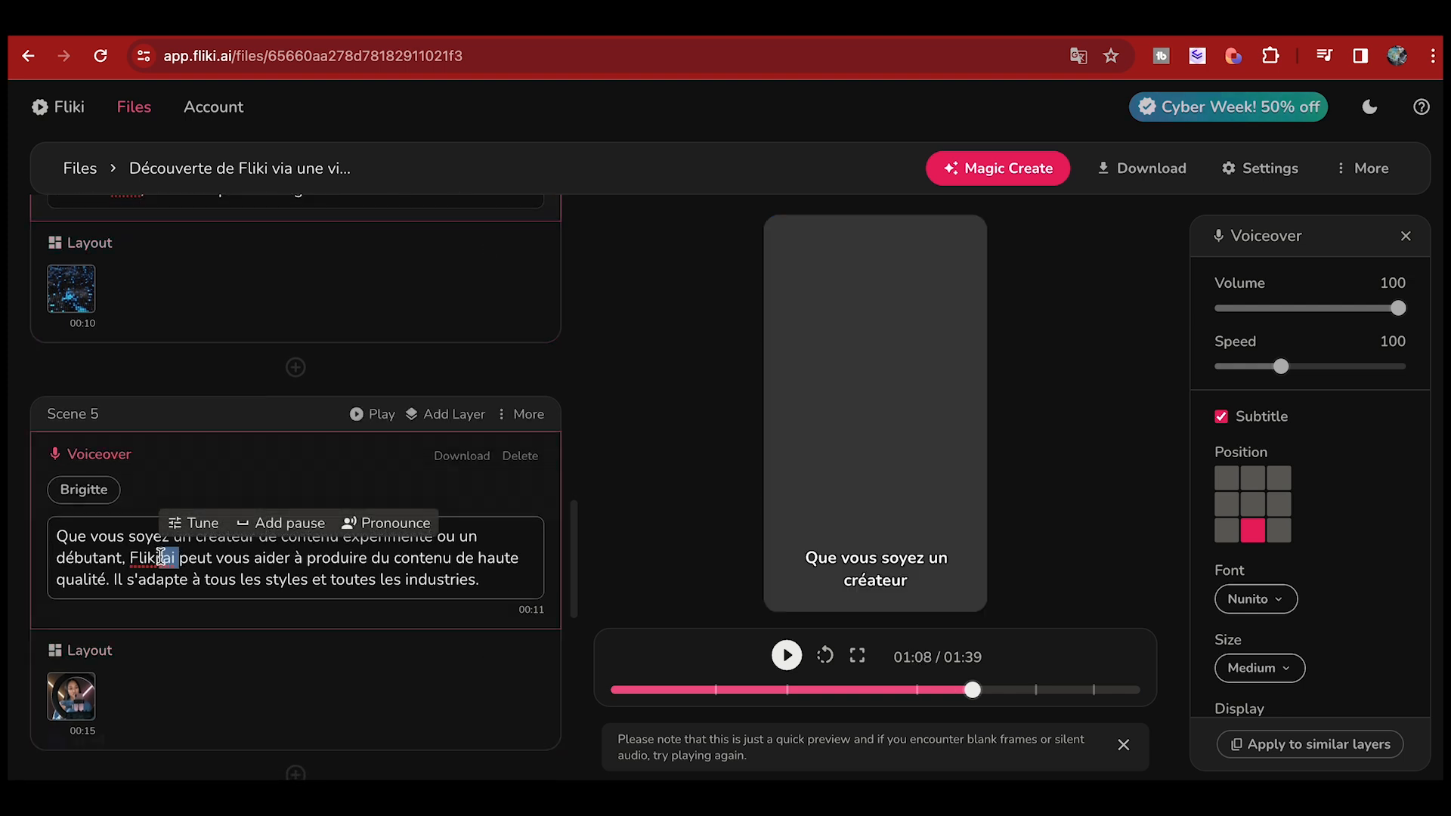
key("BackSpace")
- Remove ".ai" from the last sentence of the Scene 6 voiceover so it reads "Commencez à créer avec Fliki dès aujourd'hui."
scroll(227, 627, "down", 4)
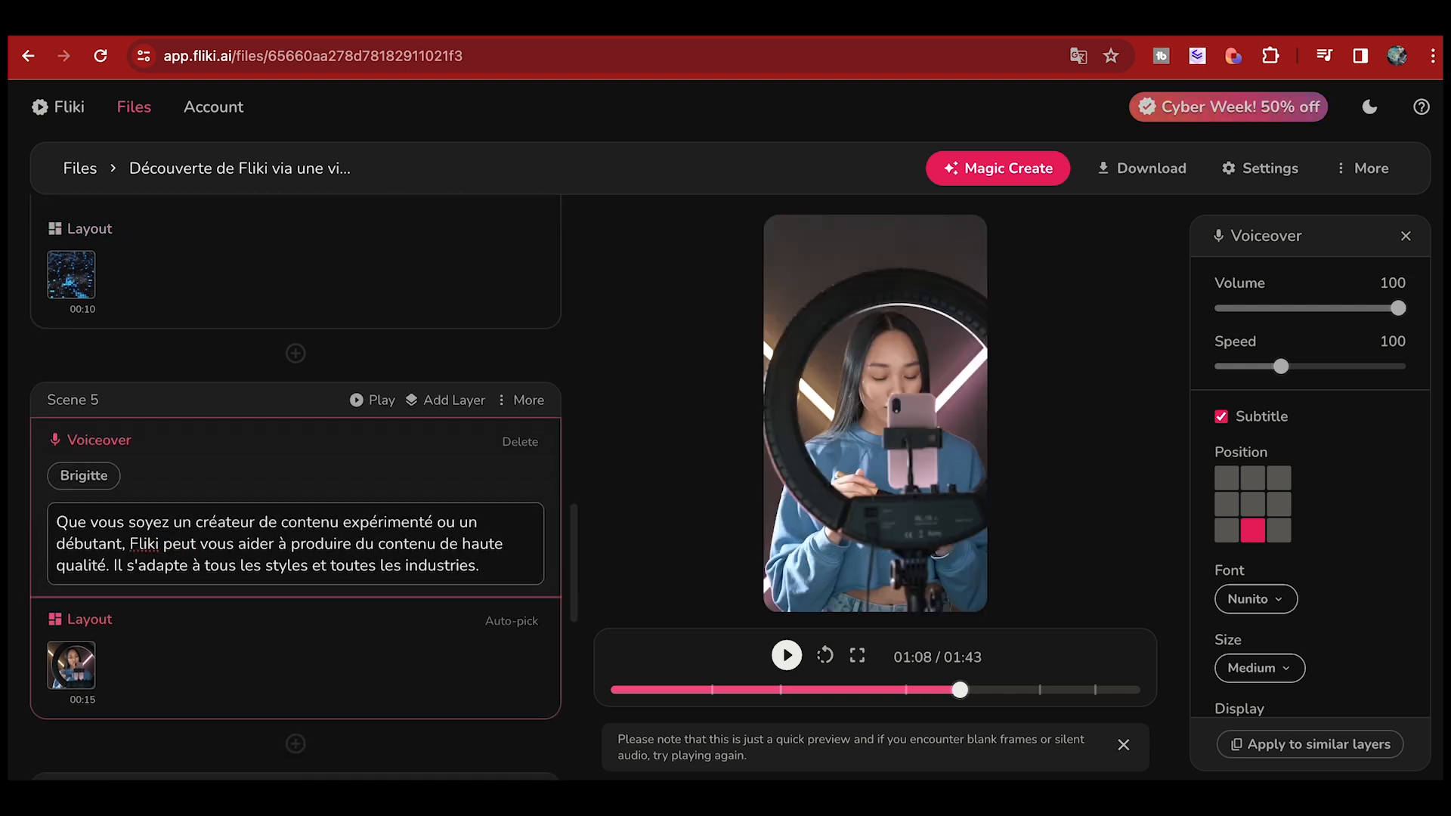
scroll(282, 410, "down", 4)
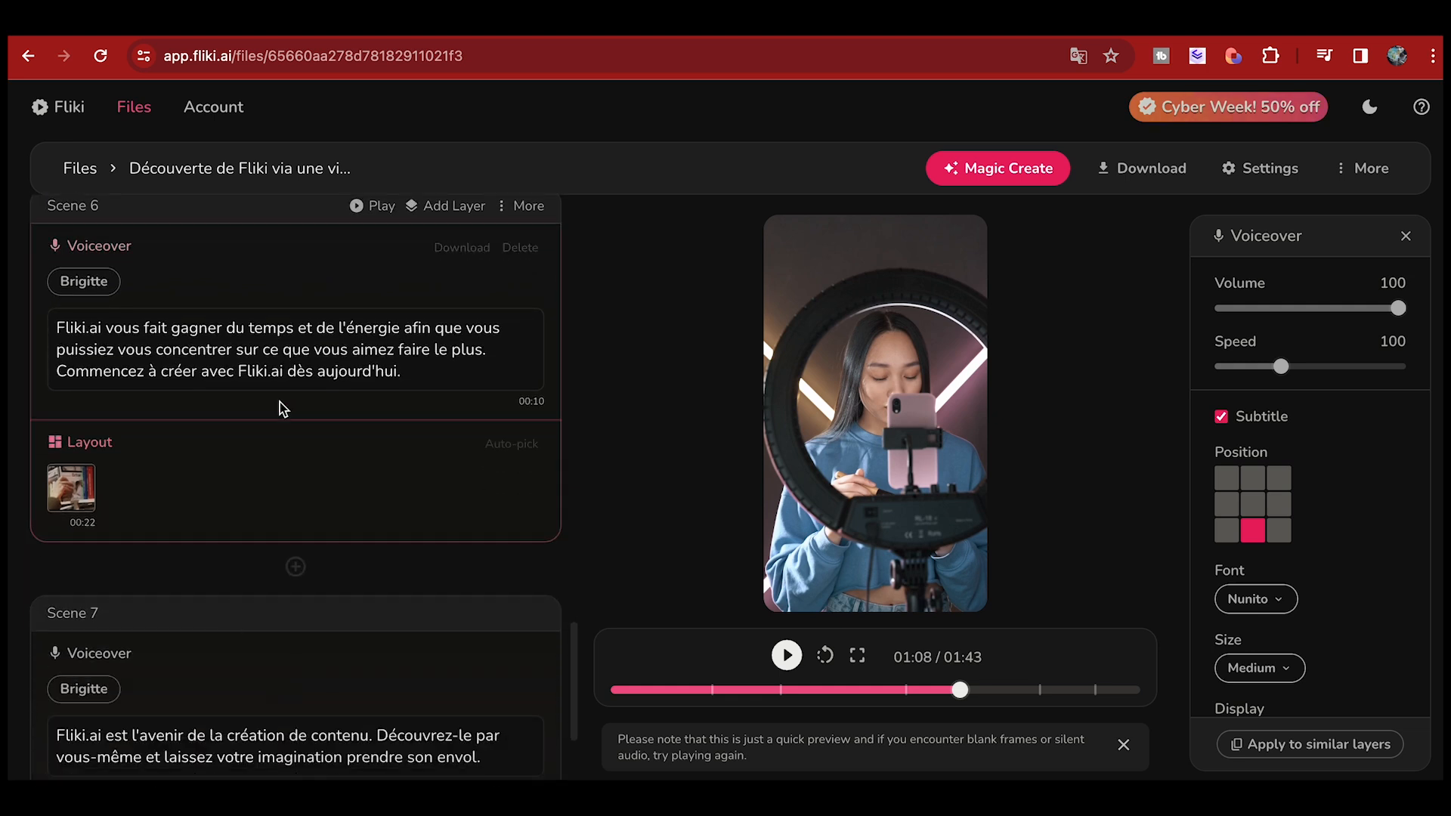
left_click_drag(291, 371, 263, 371)
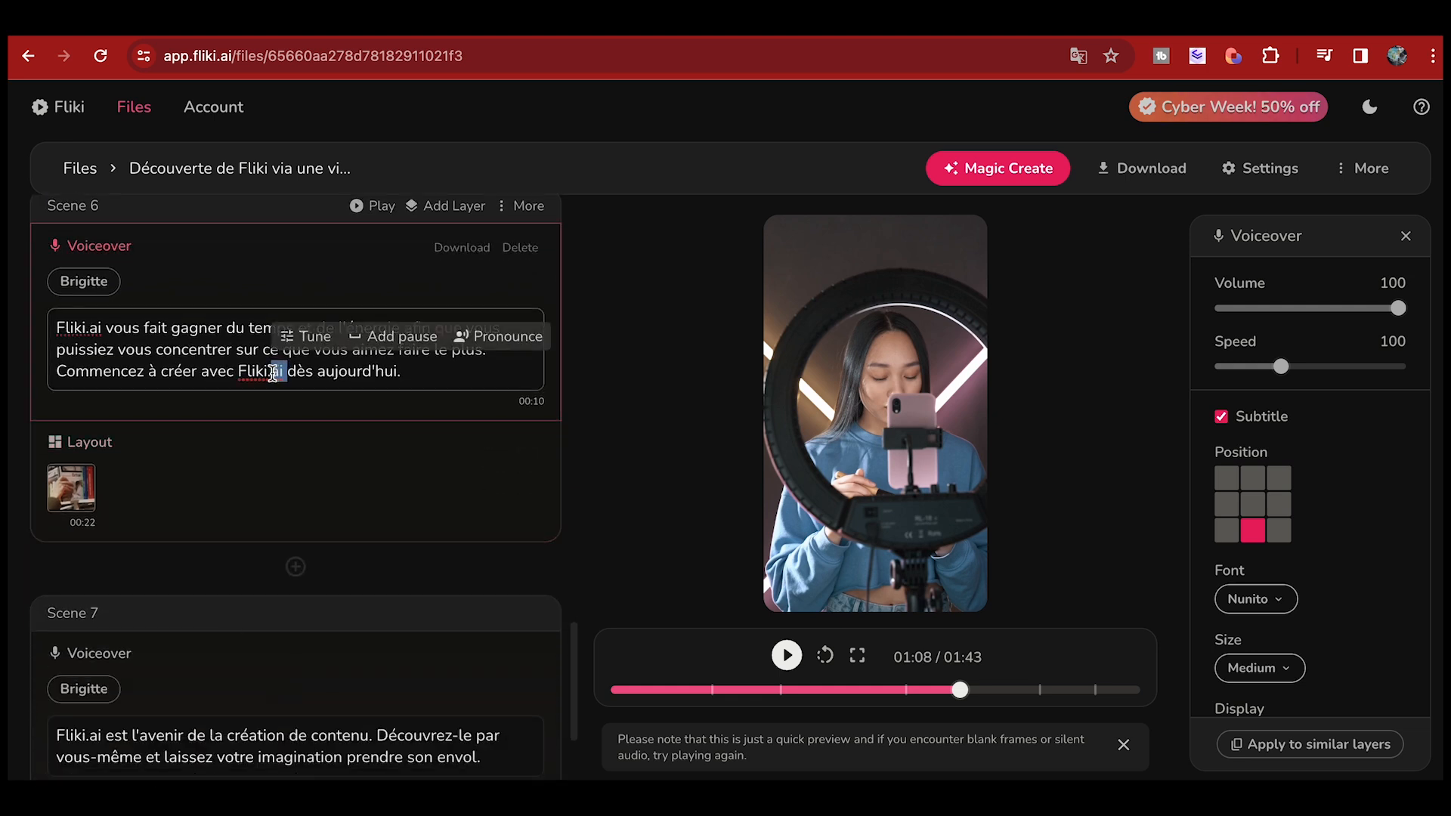
key("BackSpace")
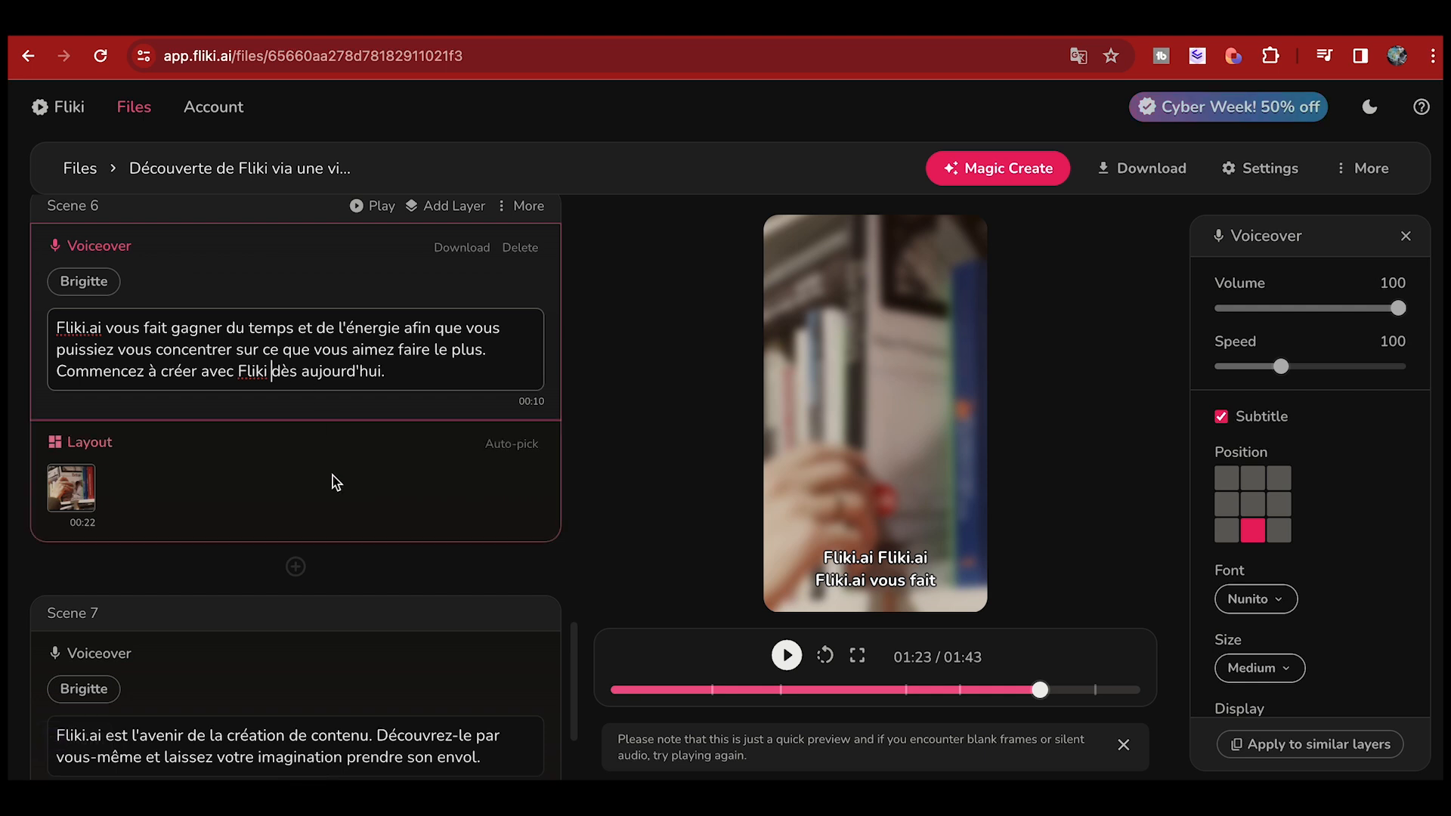
- Remove ".ai" from the Scene 7 voiceover so it begins "Fliki est l'avenir de la création de contenu"
scroll(330, 479, "down", 3)
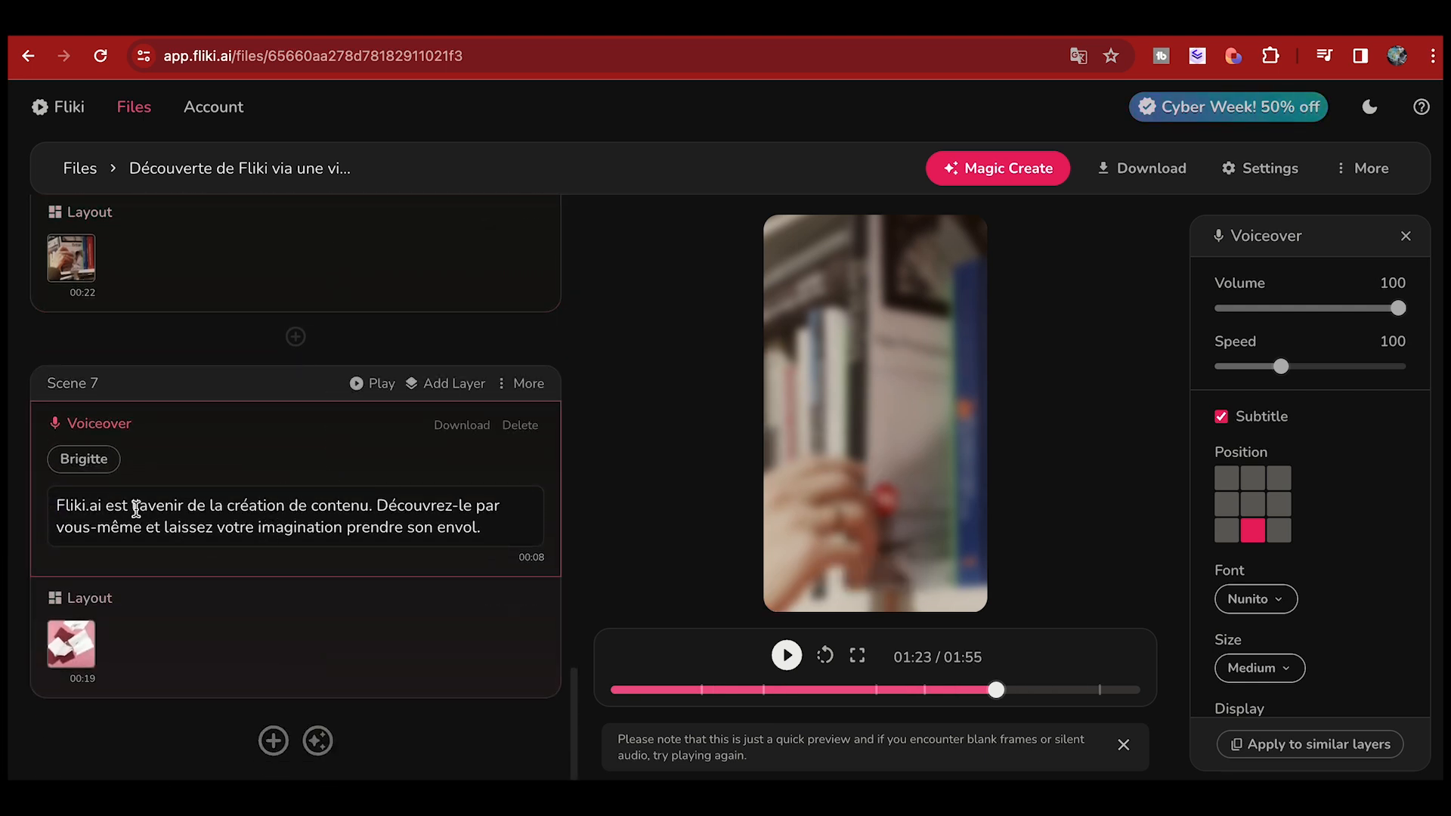
left_click_drag(108, 505, 85, 504)
key("BackSpace")
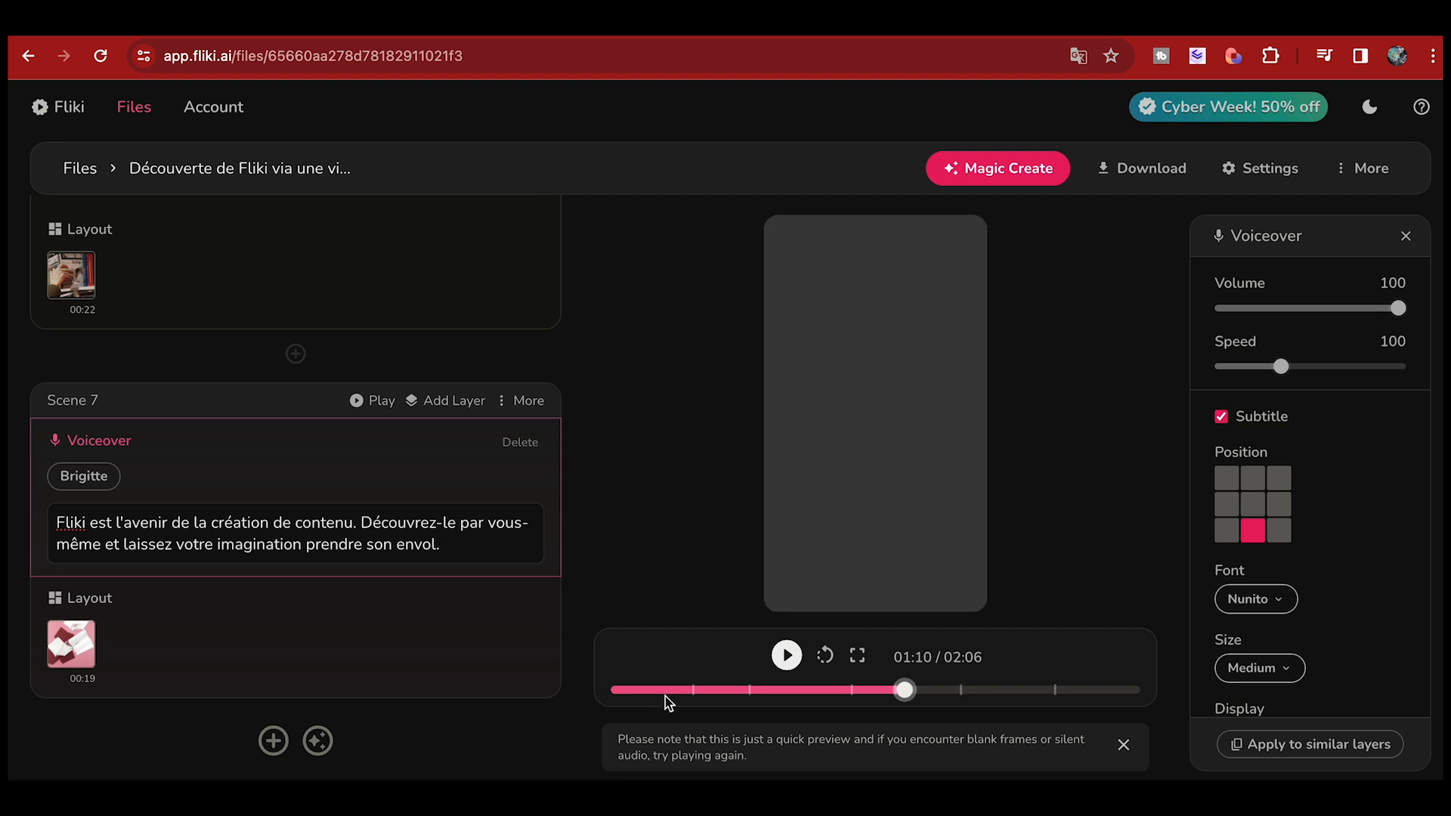
- Play the edited video preview from the start and check the available subtitle fonts, keeping Nunito
left_click(786, 656)
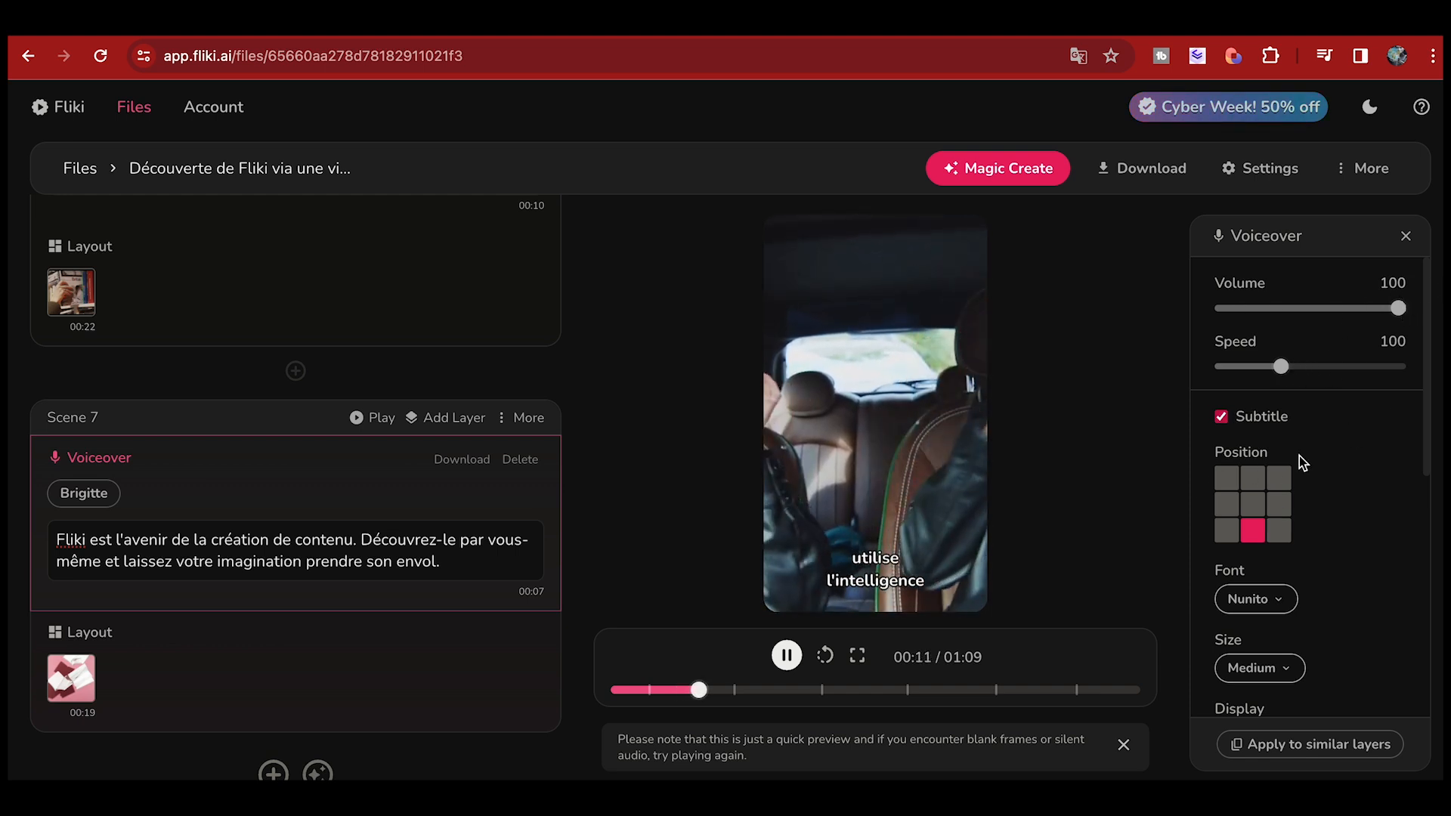
scroll(1299, 596, "down", 3)
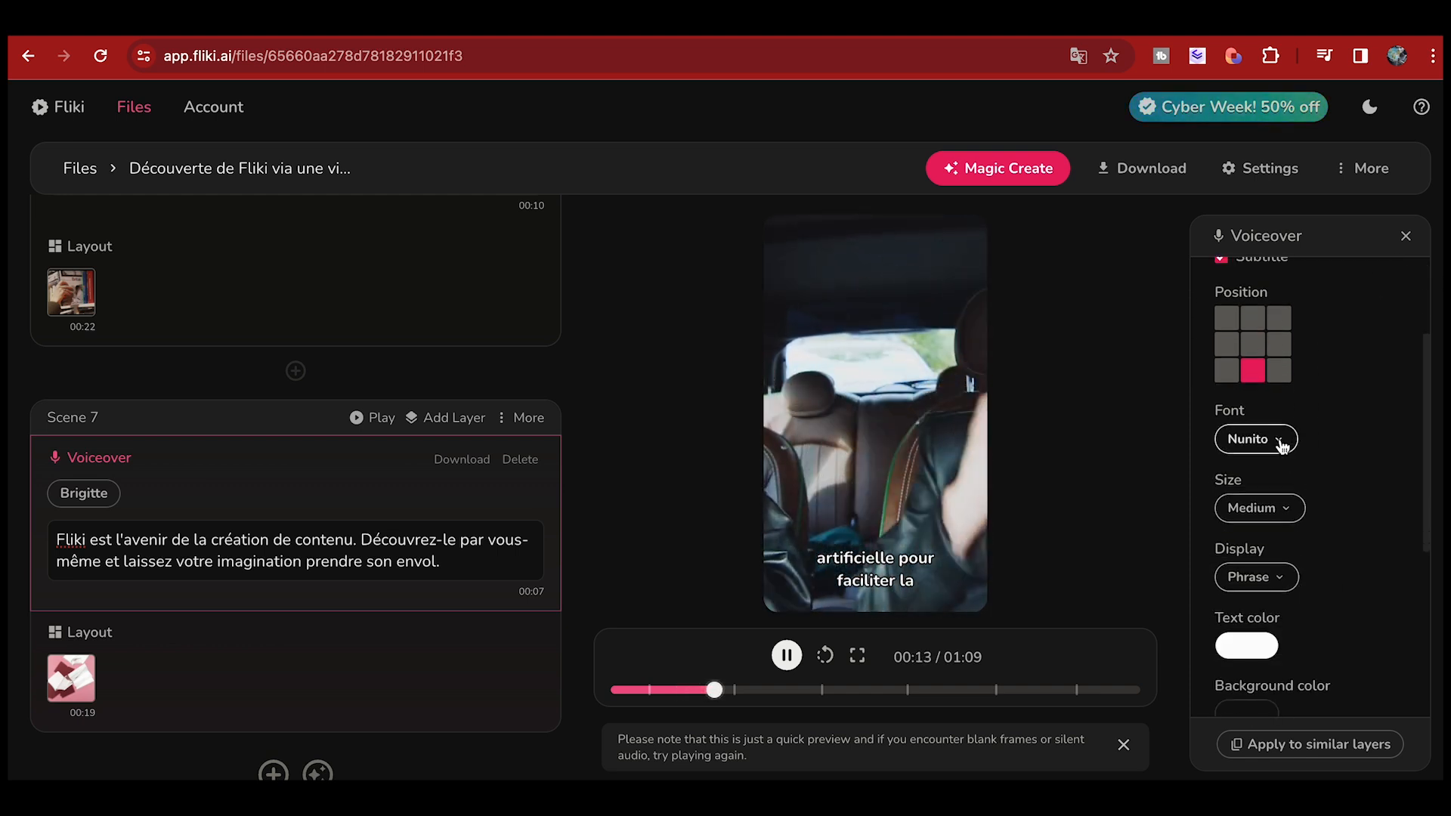
left_click(1282, 446)
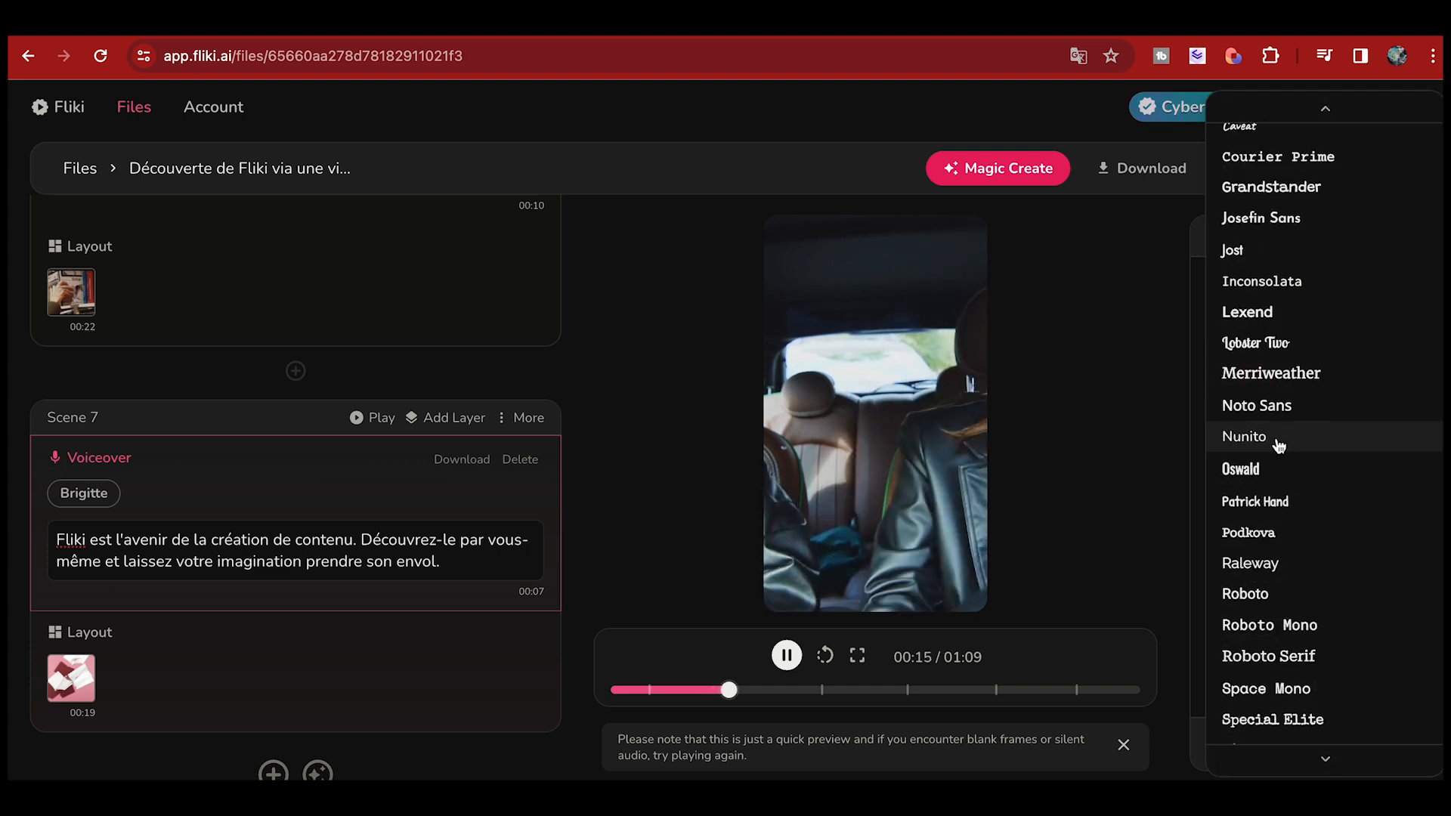
left_click(1278, 446)
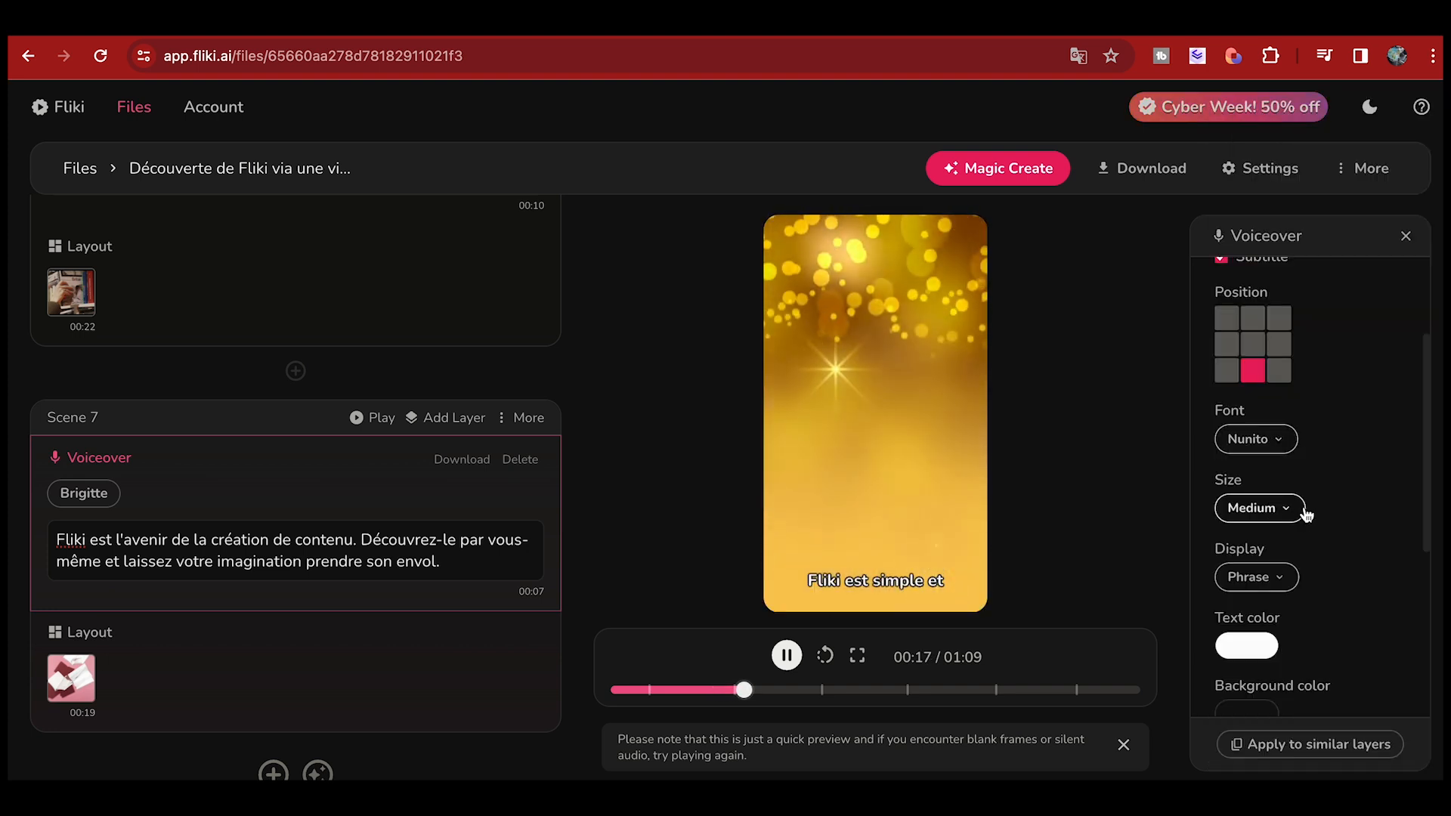
- Set the Scene 7 subtitle display to Word and look over the remaining colour, animation and audio visualization options
scroll(1285, 578, "down", 2)
left_click(1284, 444)
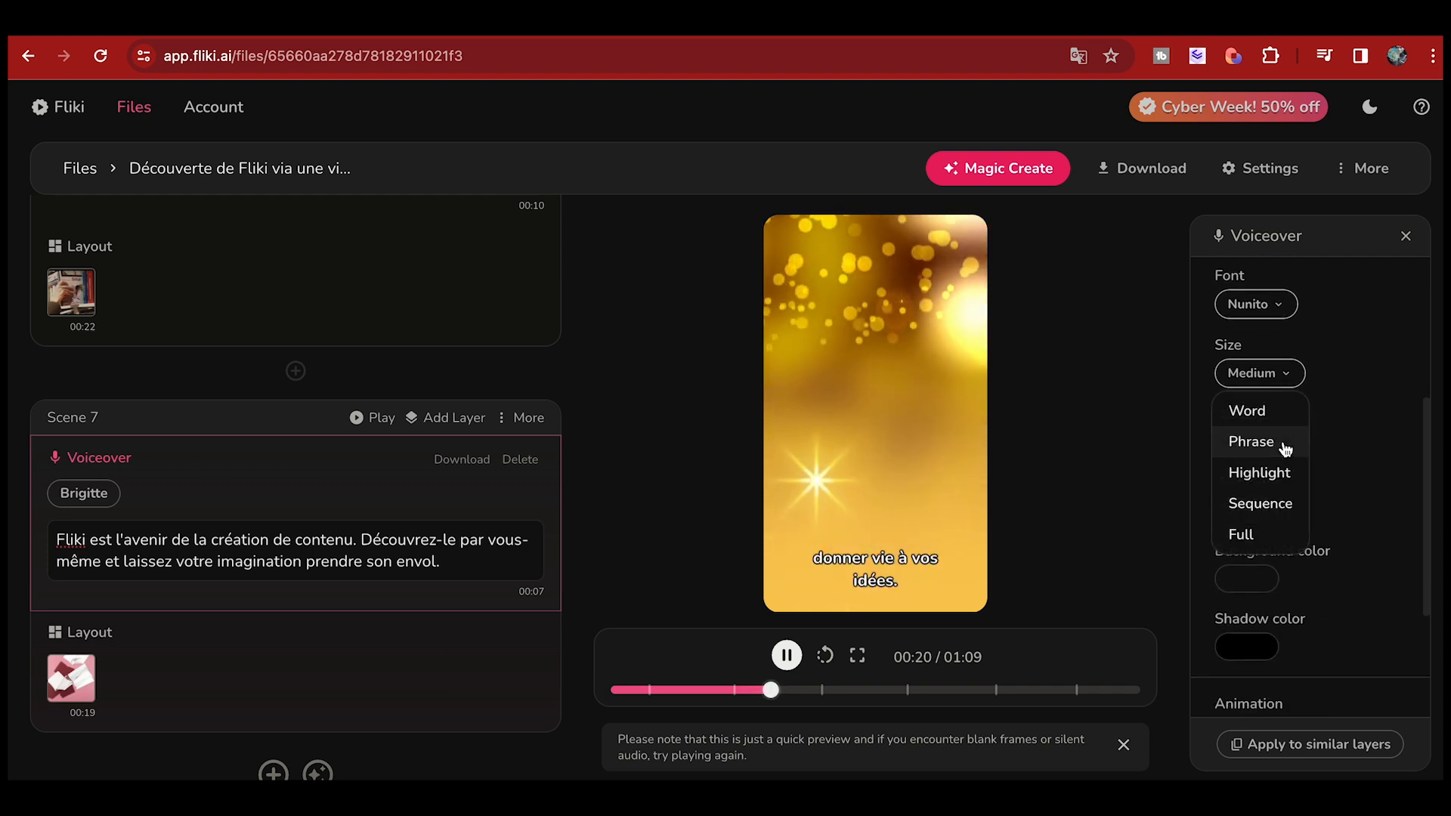
left_click(1251, 412)
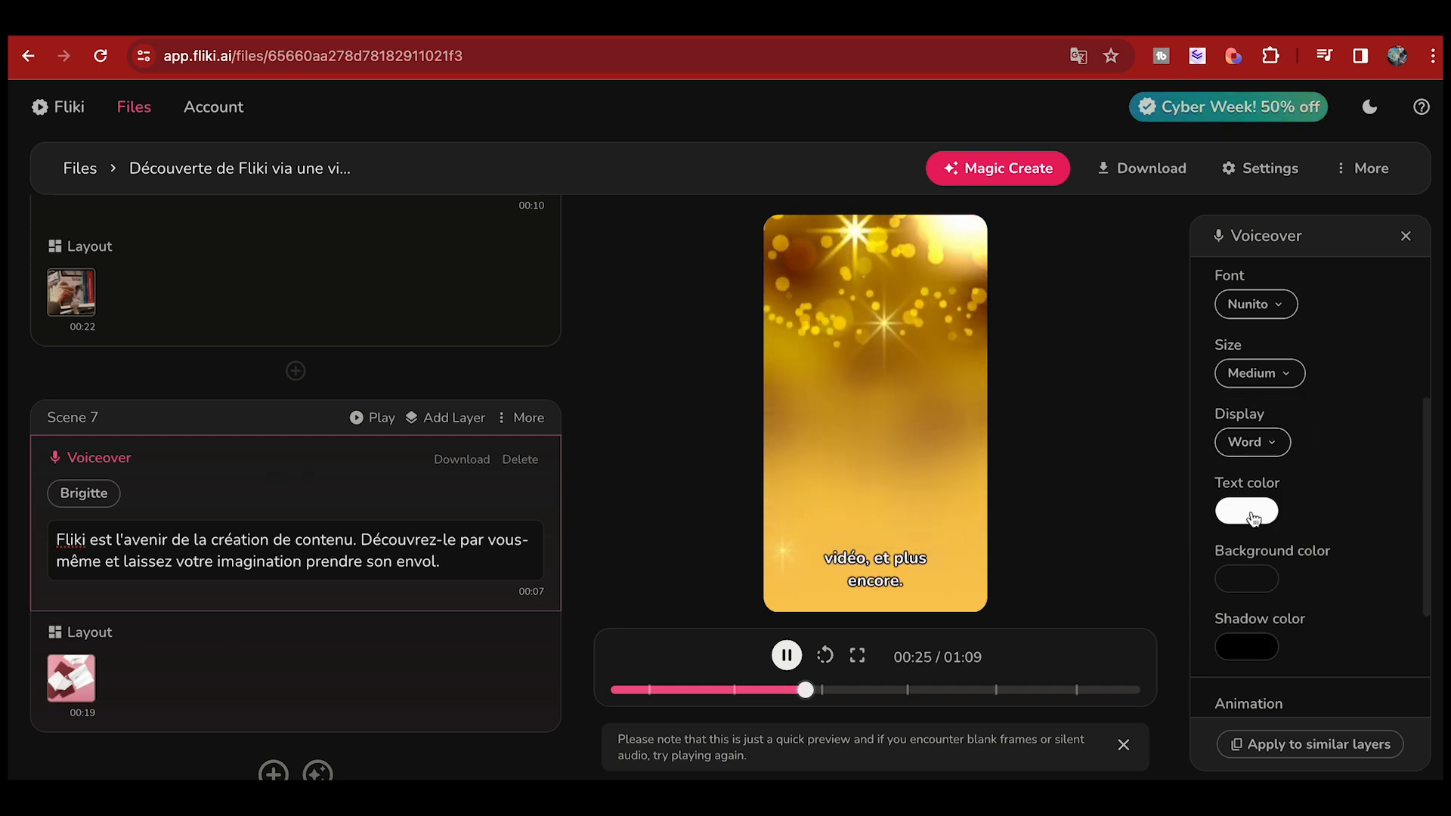
scroll(1323, 520, "down", 2)
scroll(1322, 520, "down", 1)
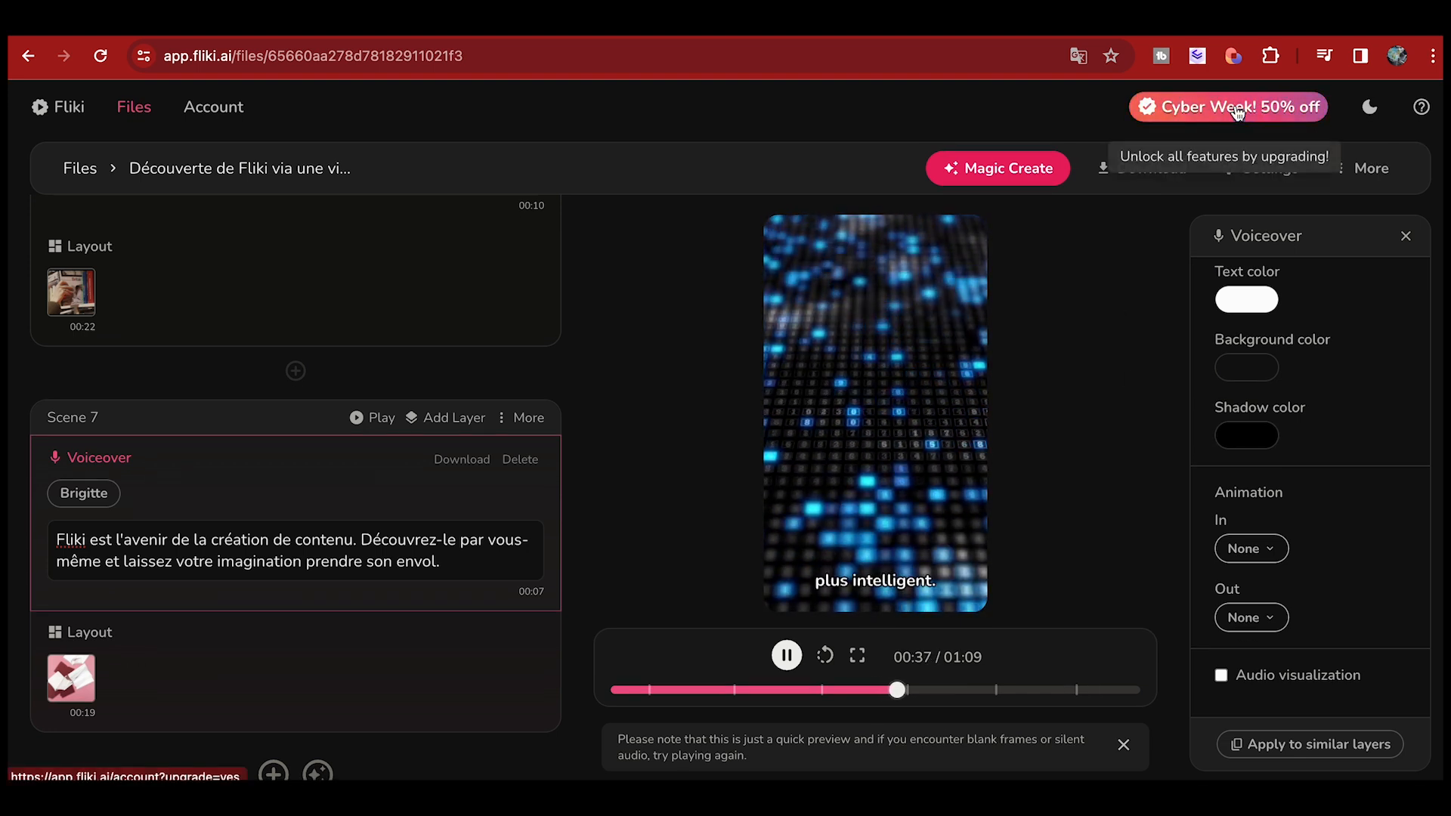
- Switch to the account upgrade page and compare the yearly Standard and Premium plans, leaving Standard selected
key("ctrl+Tab")
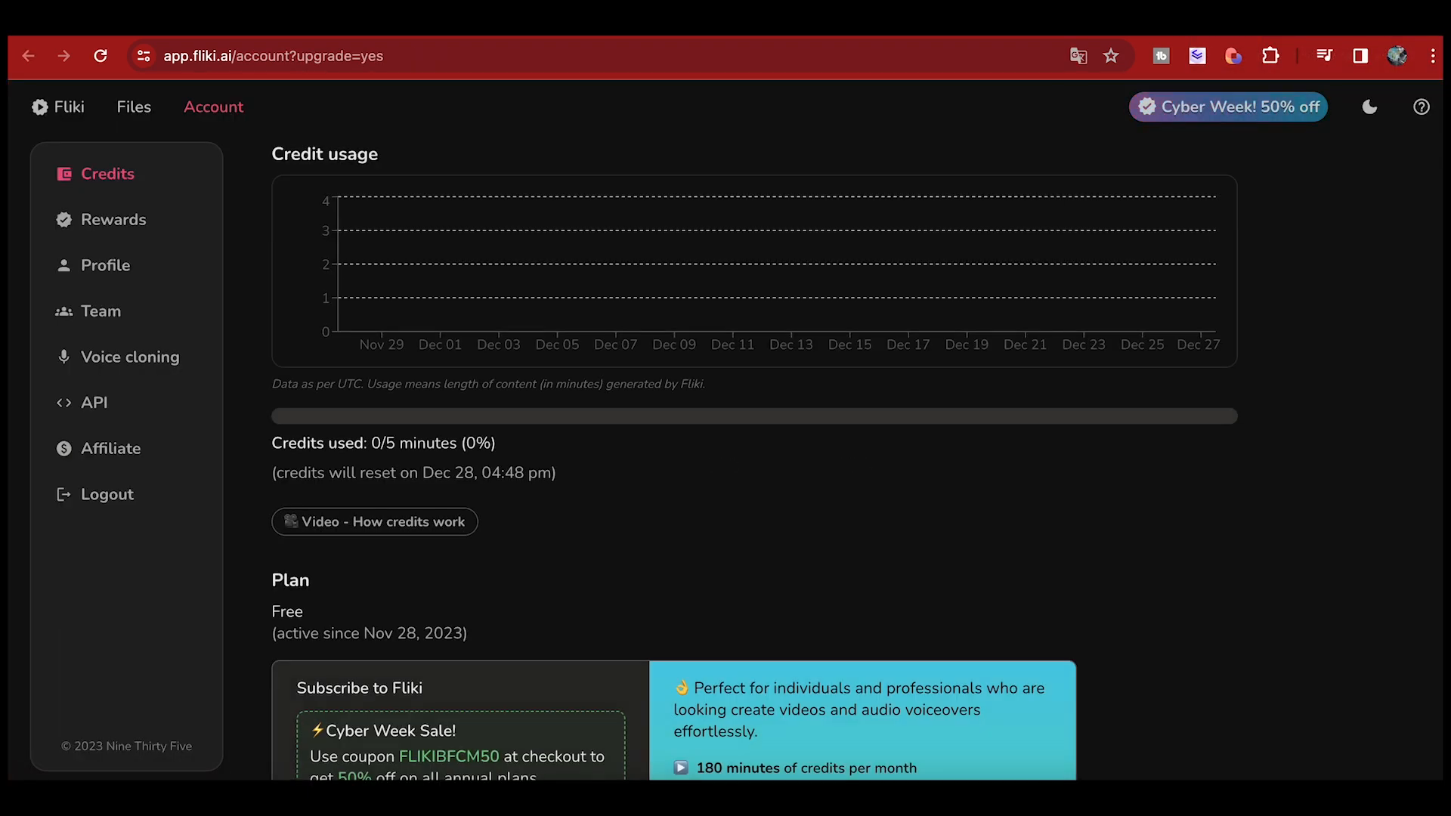
scroll(1180, 481, "down", 5)
scroll(1179, 476, "down", 1)
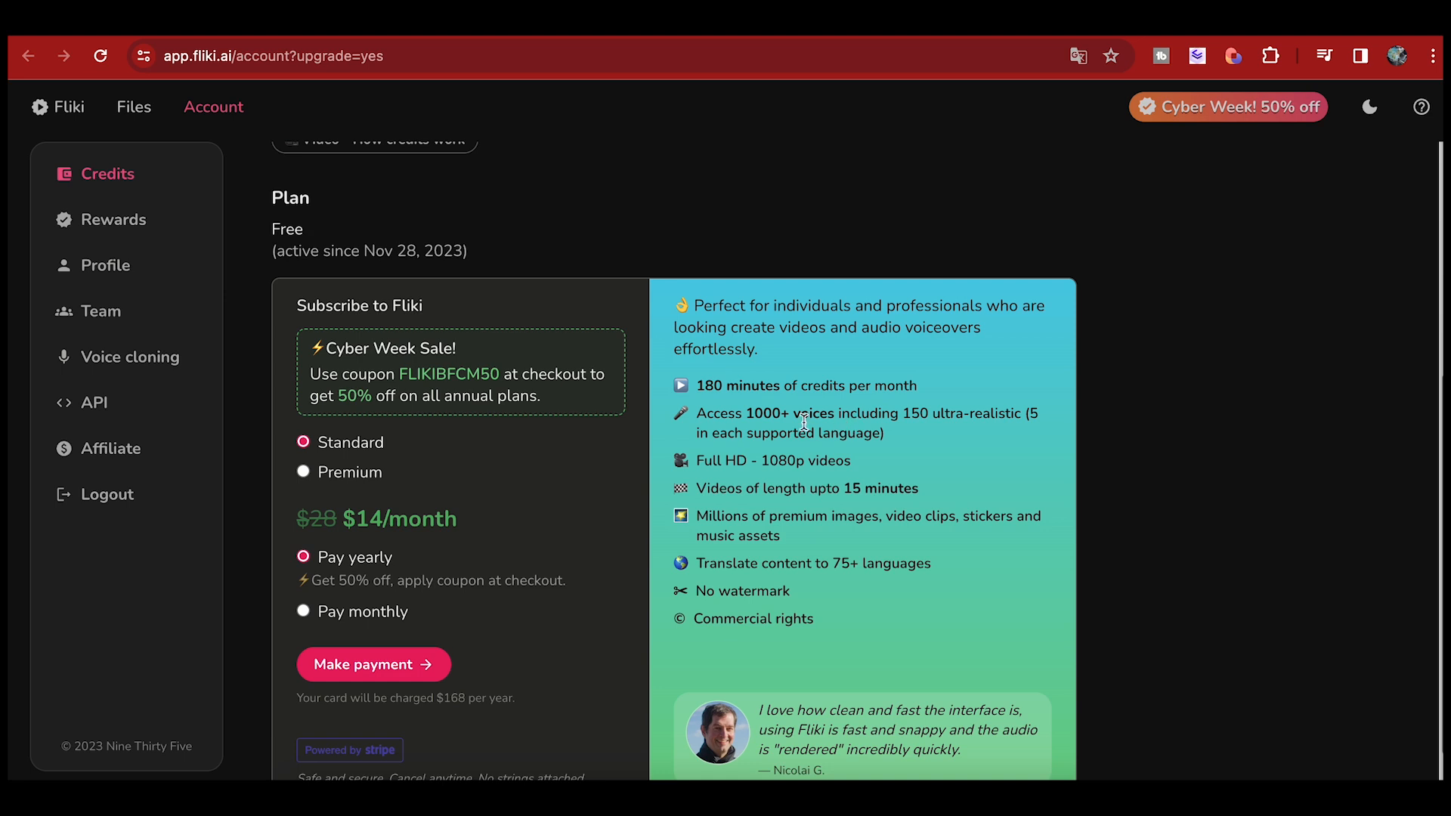
key("XF86AudioLowerVolume")
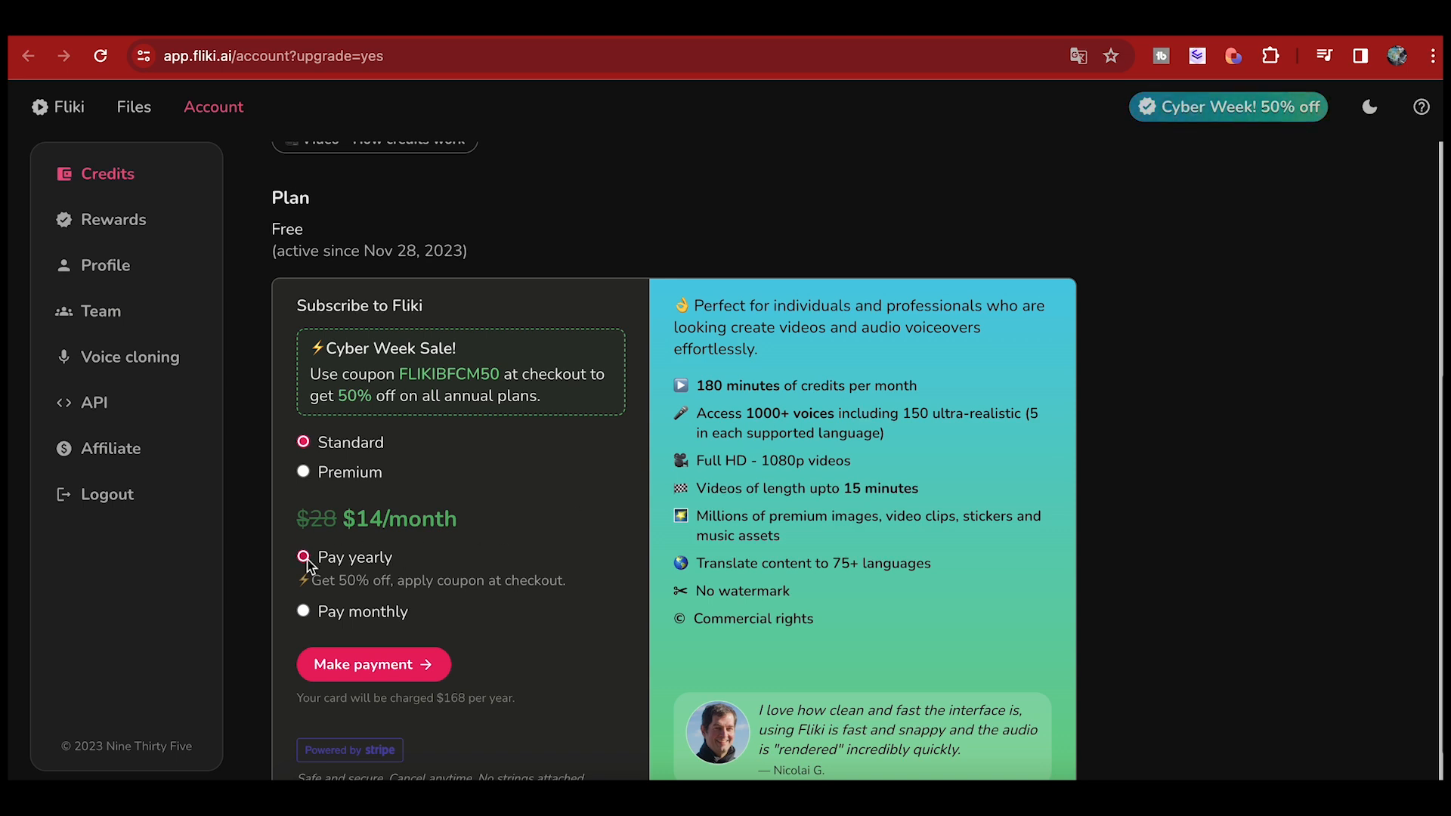
scroll(489, 637, "down", 1)
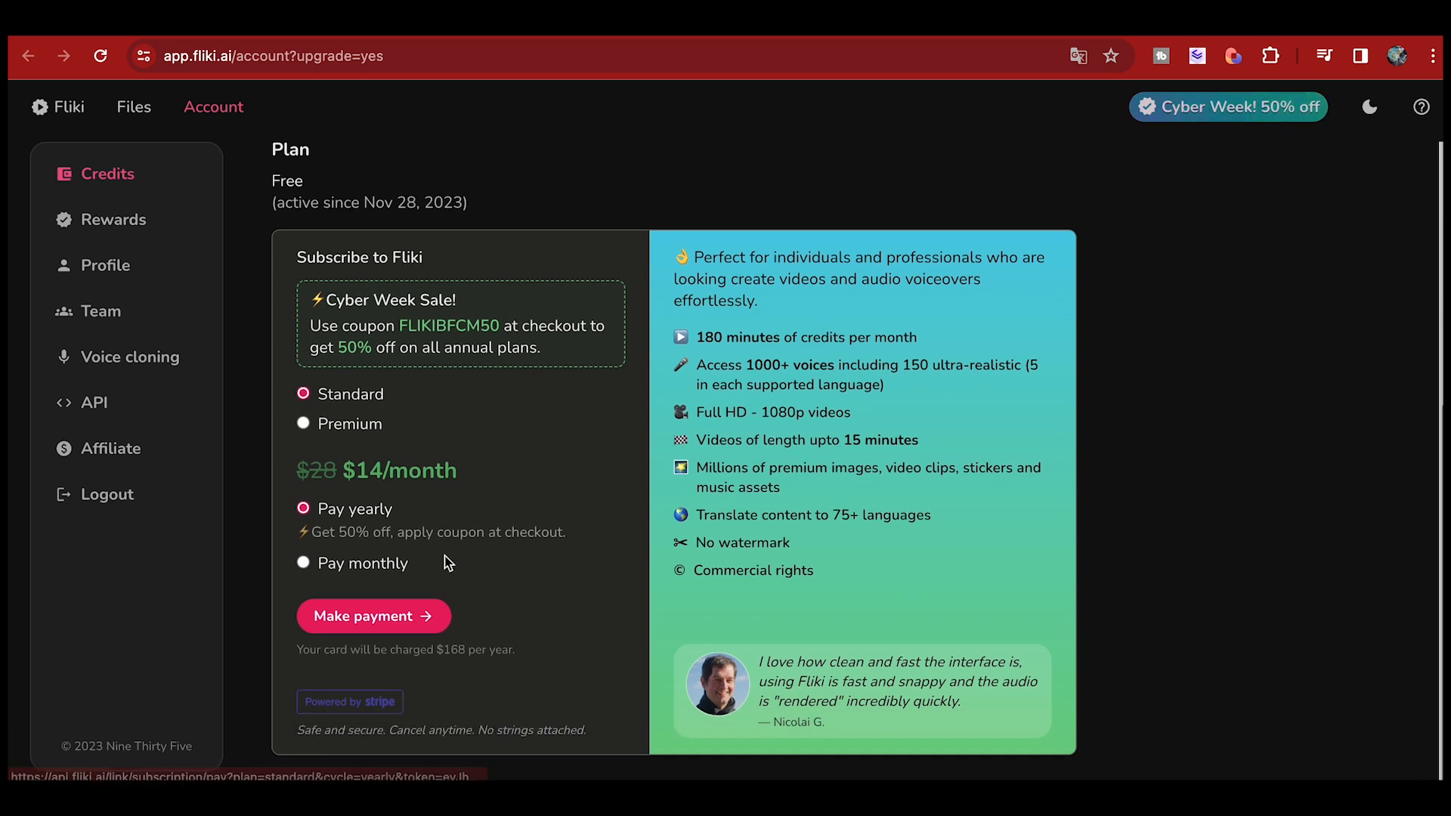
left_click(303, 425)
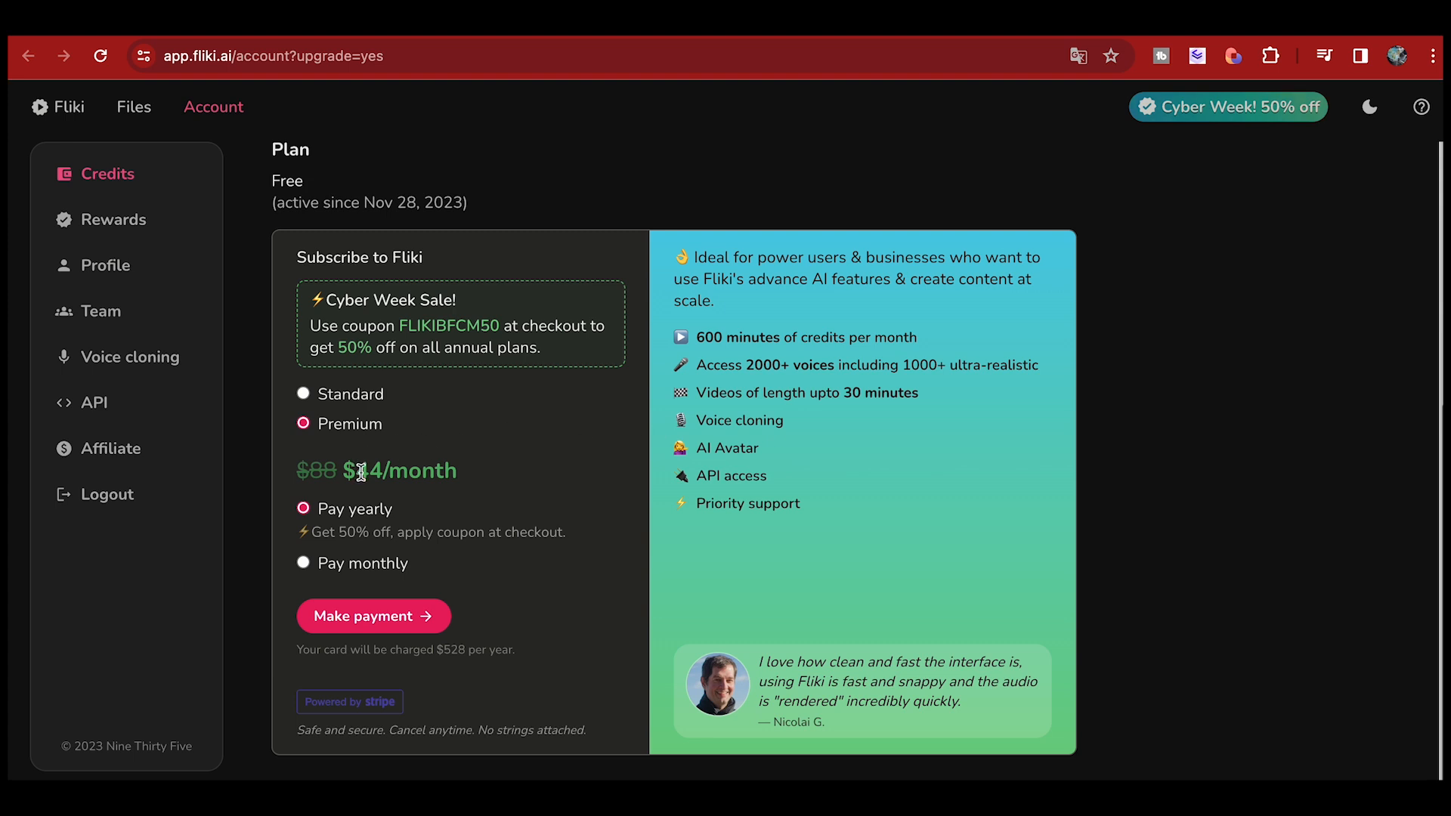
left_click(304, 394)
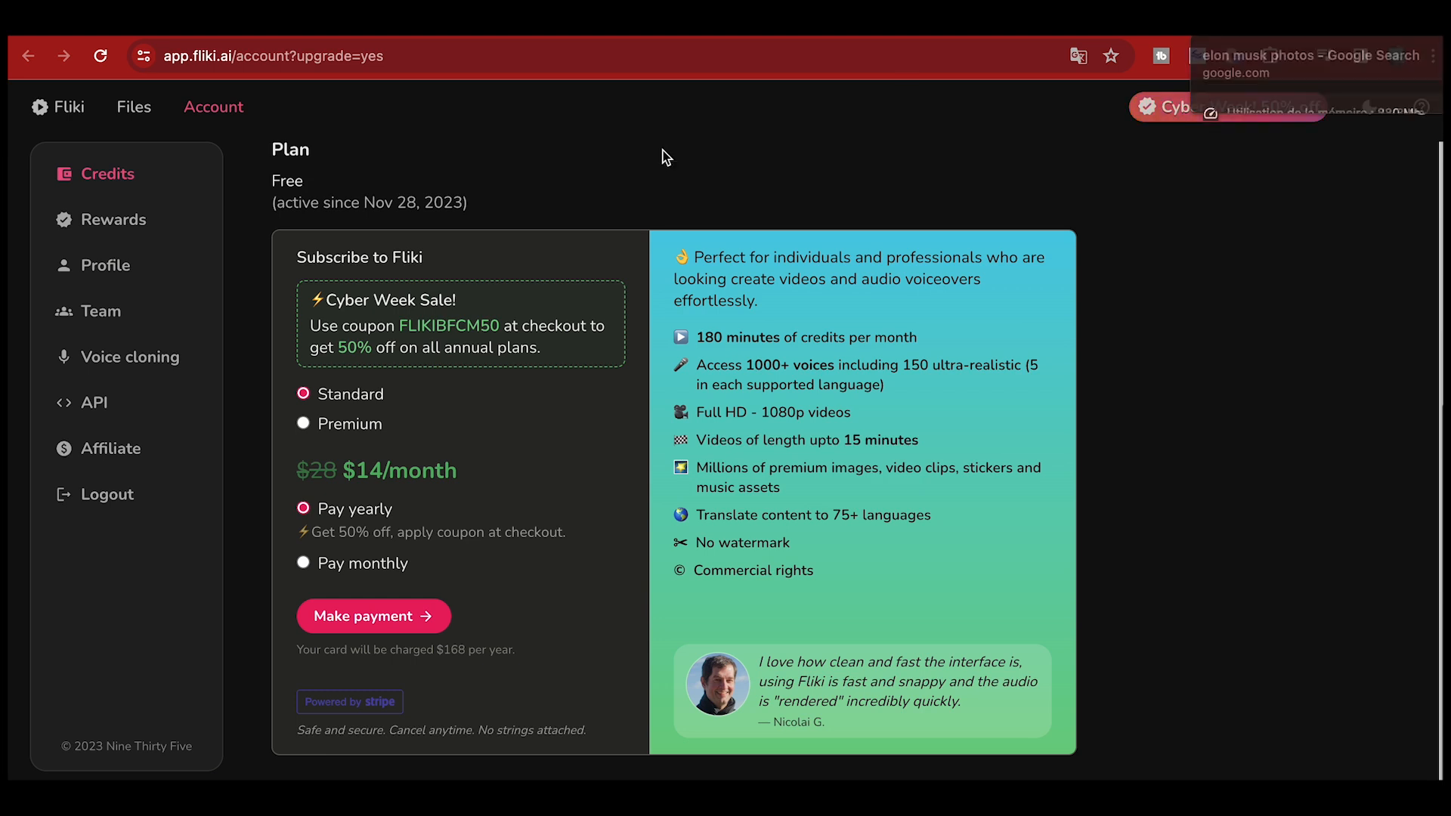
- Open the affiliate program's sign-up page and examine the fields its registration form requires
left_click(125, 451)
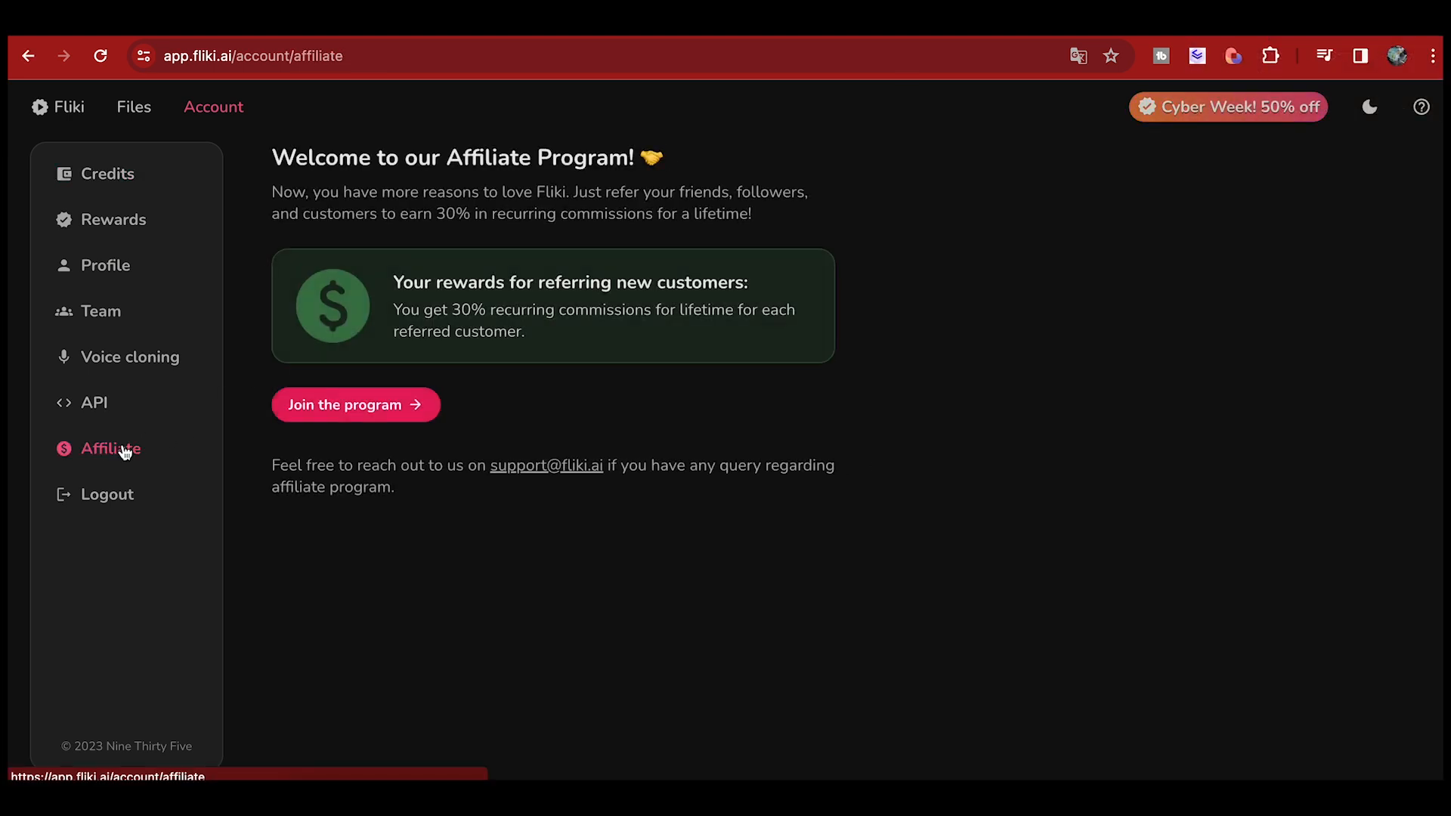
left_click(356, 408)
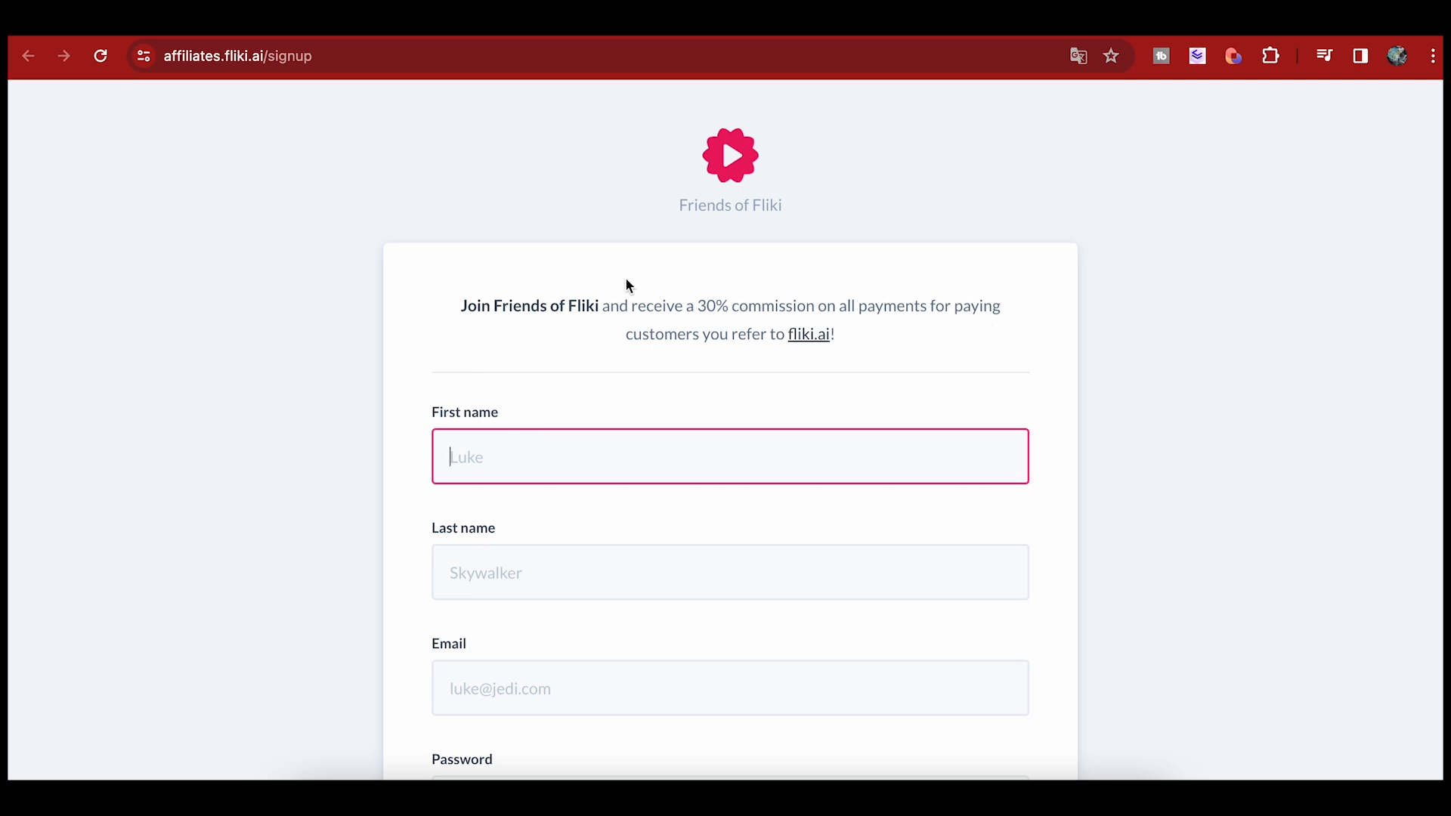
scroll(401, 447, "down", 6)
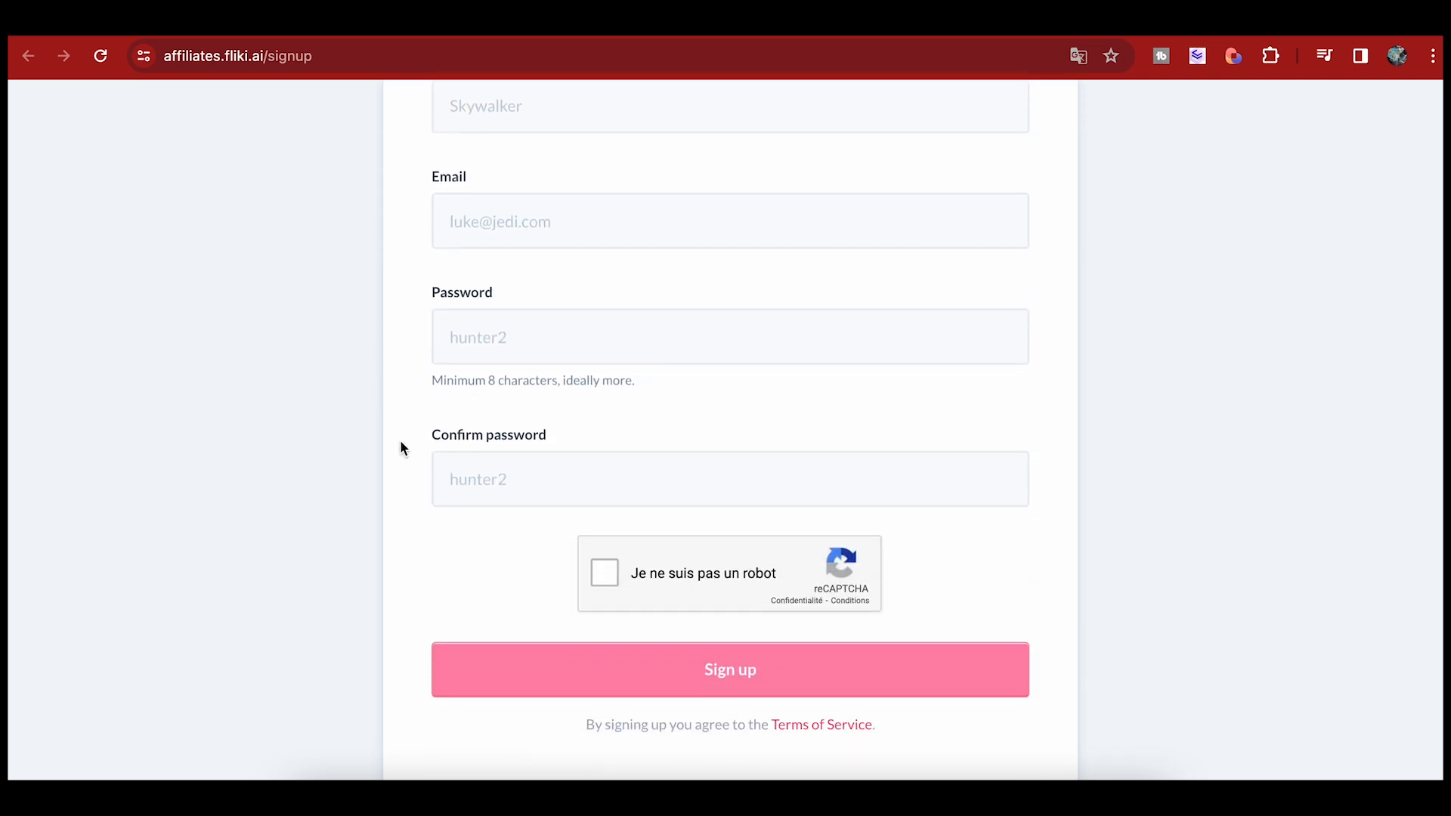
scroll(400, 447, "up", 6)
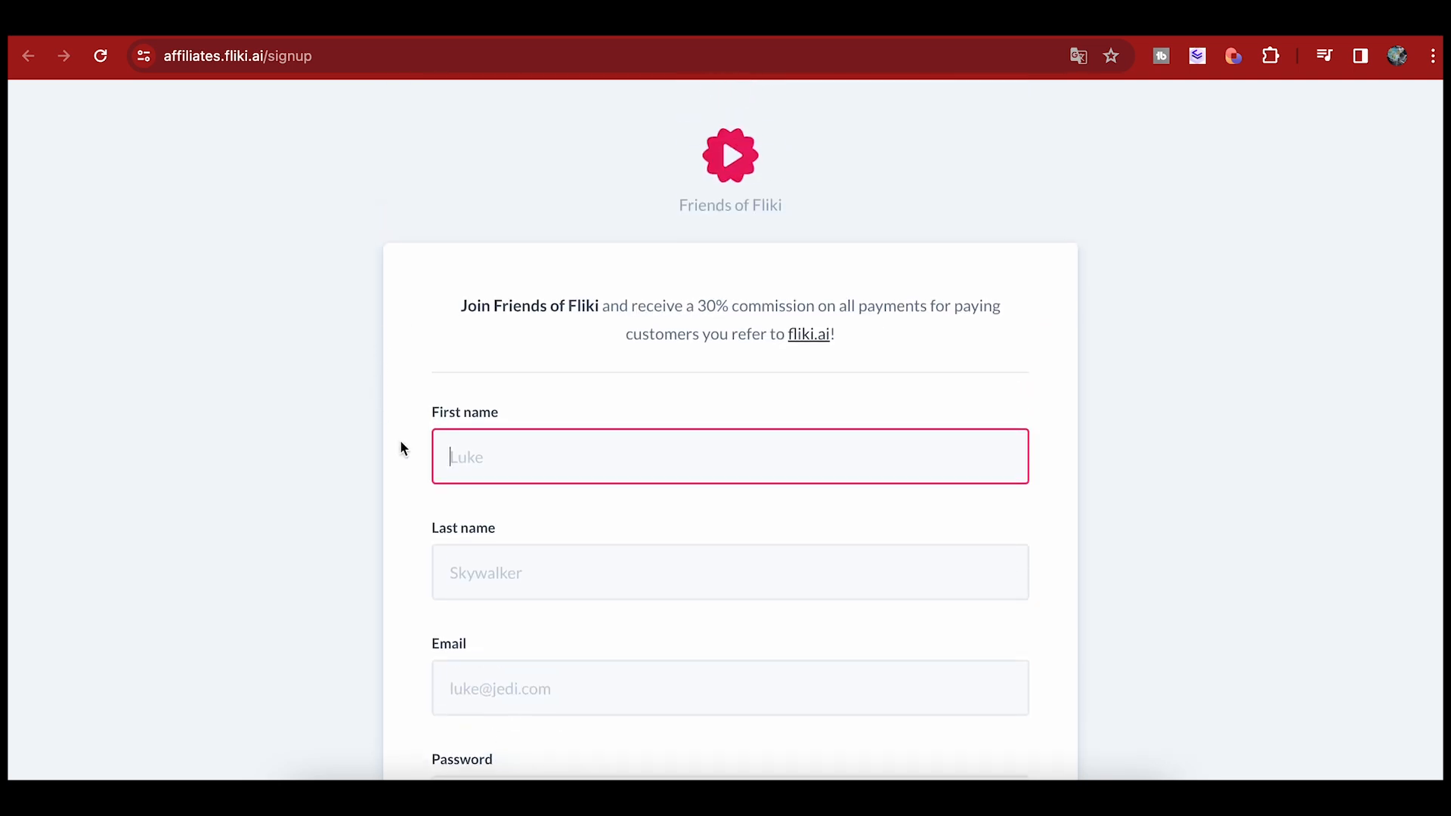
scroll(256, 358, "down", 3)
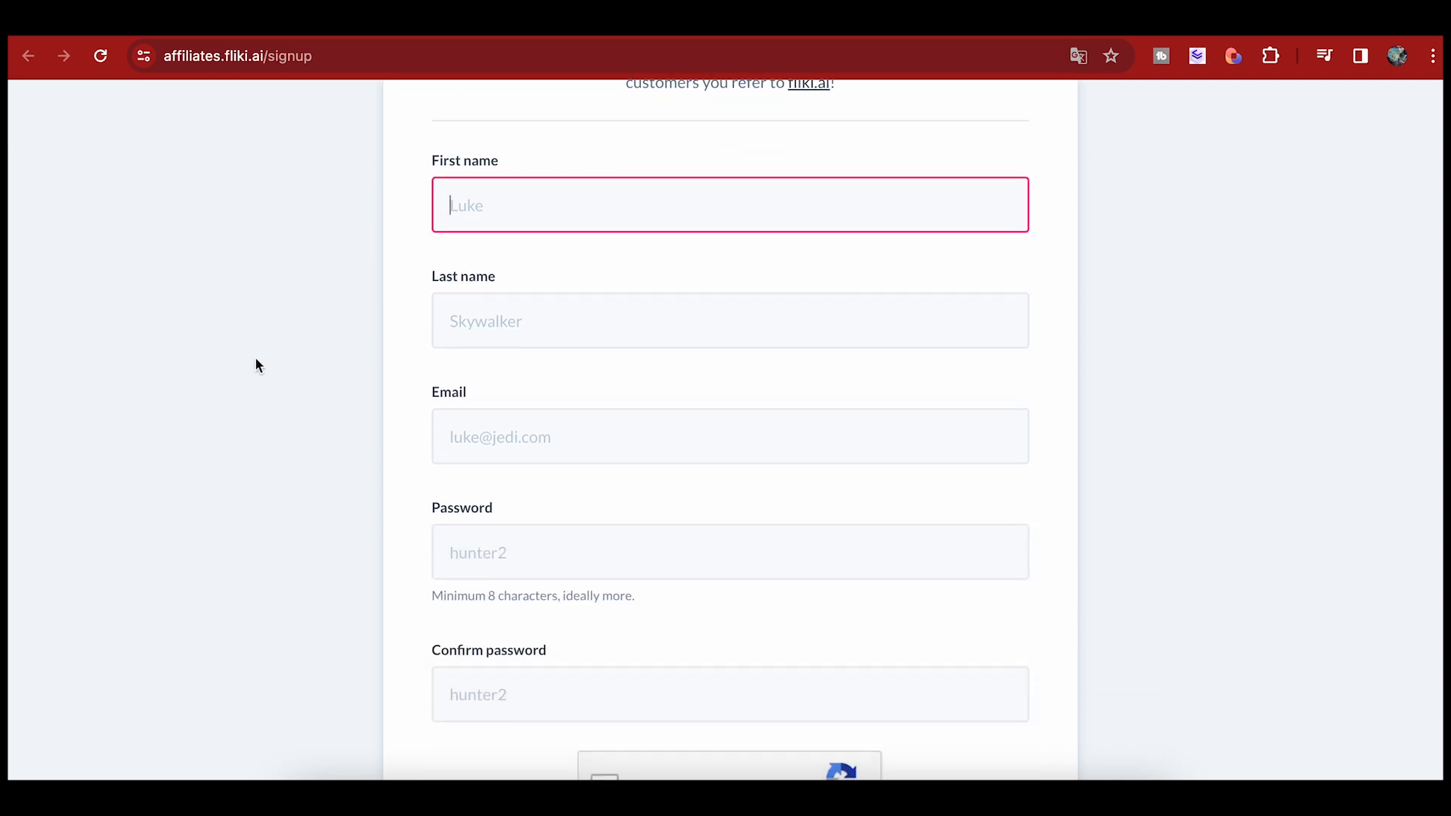
scroll(256, 360, "down", 4)
scroll(255, 360, "up", 8)
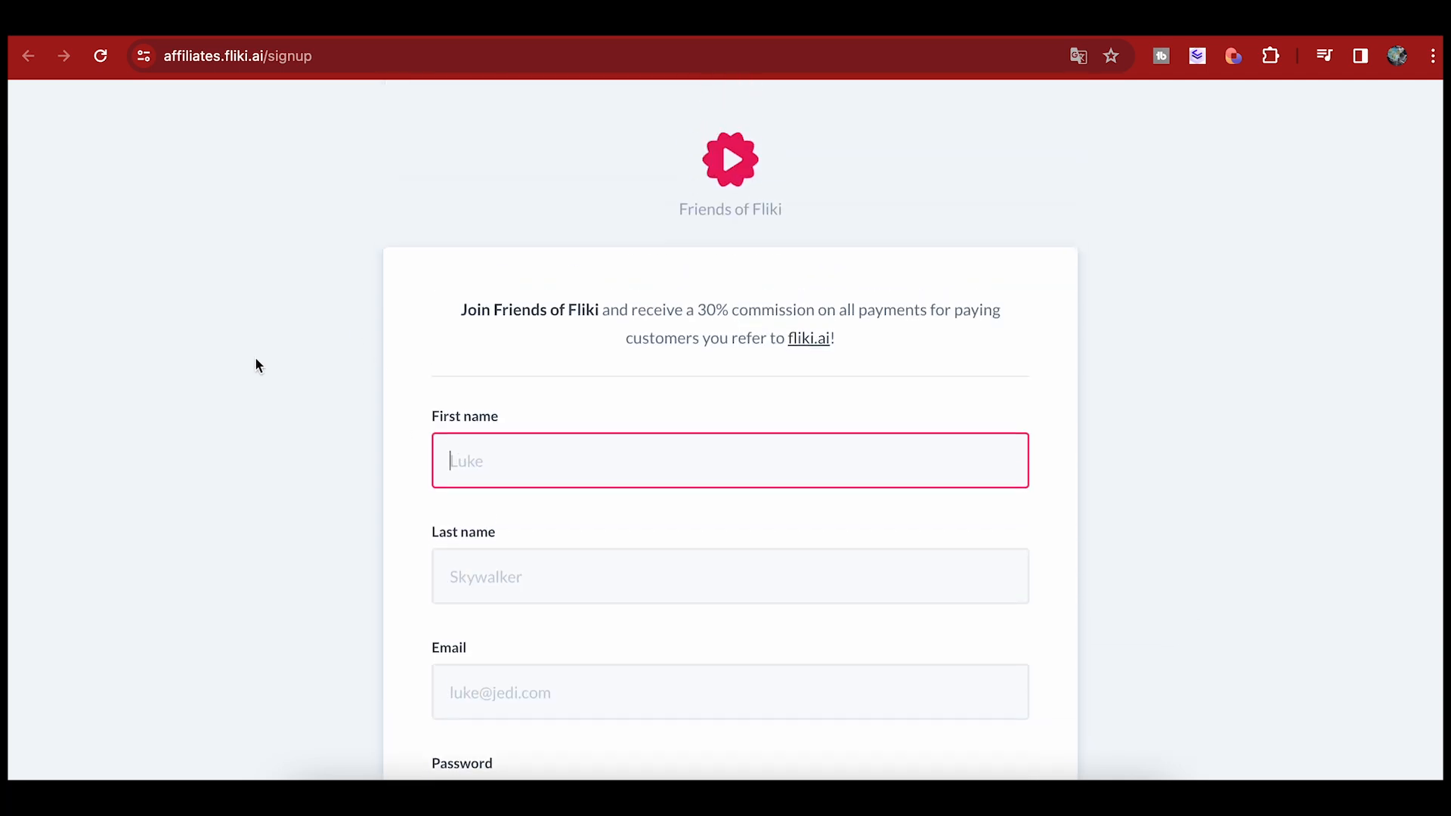